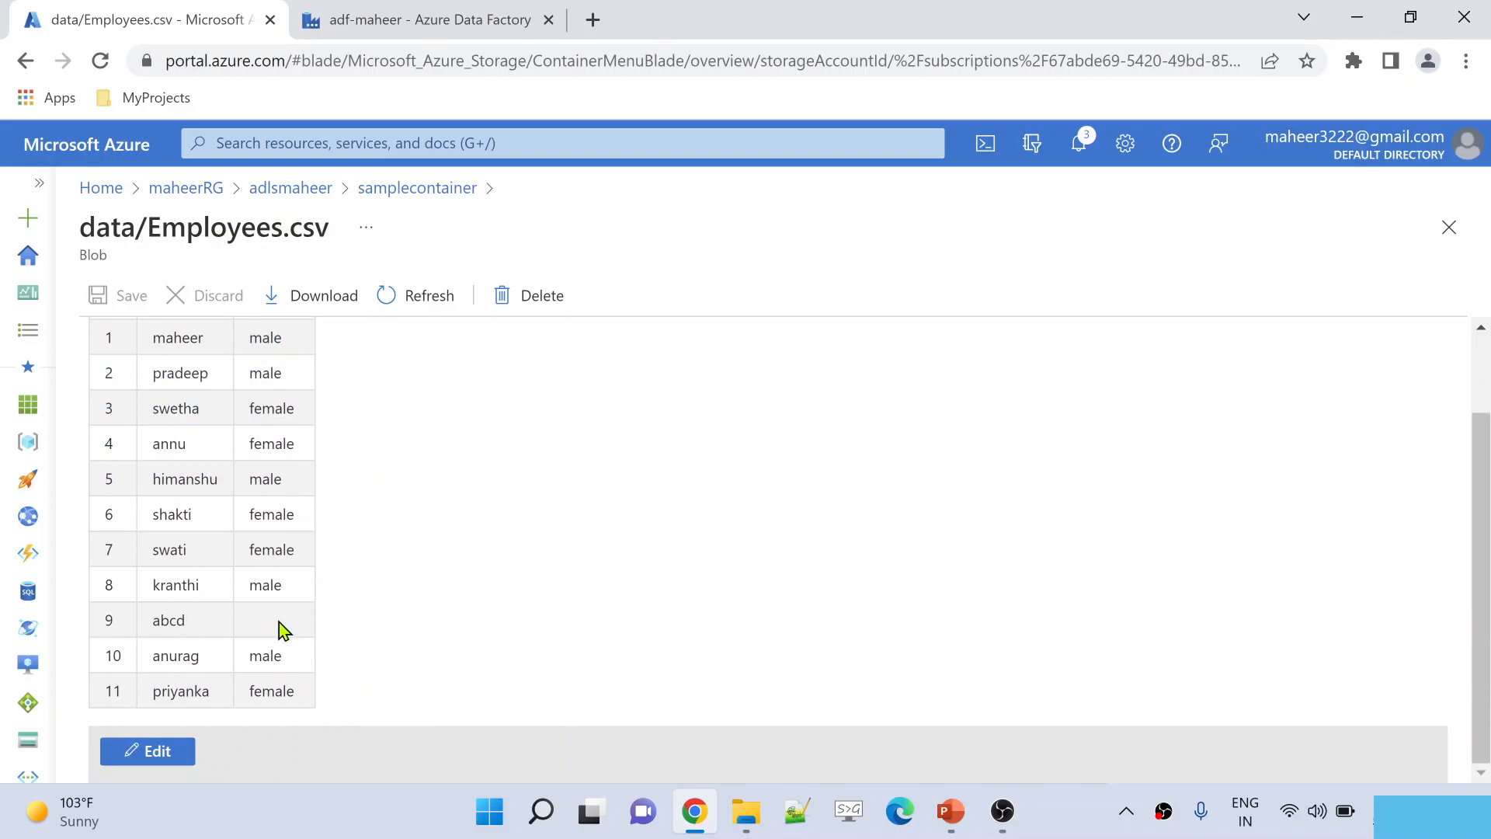
# - Examine the gender column of data/Employees.csv, comparing the values across all employee rows
pyautogui.scroll(2, 278, 623)
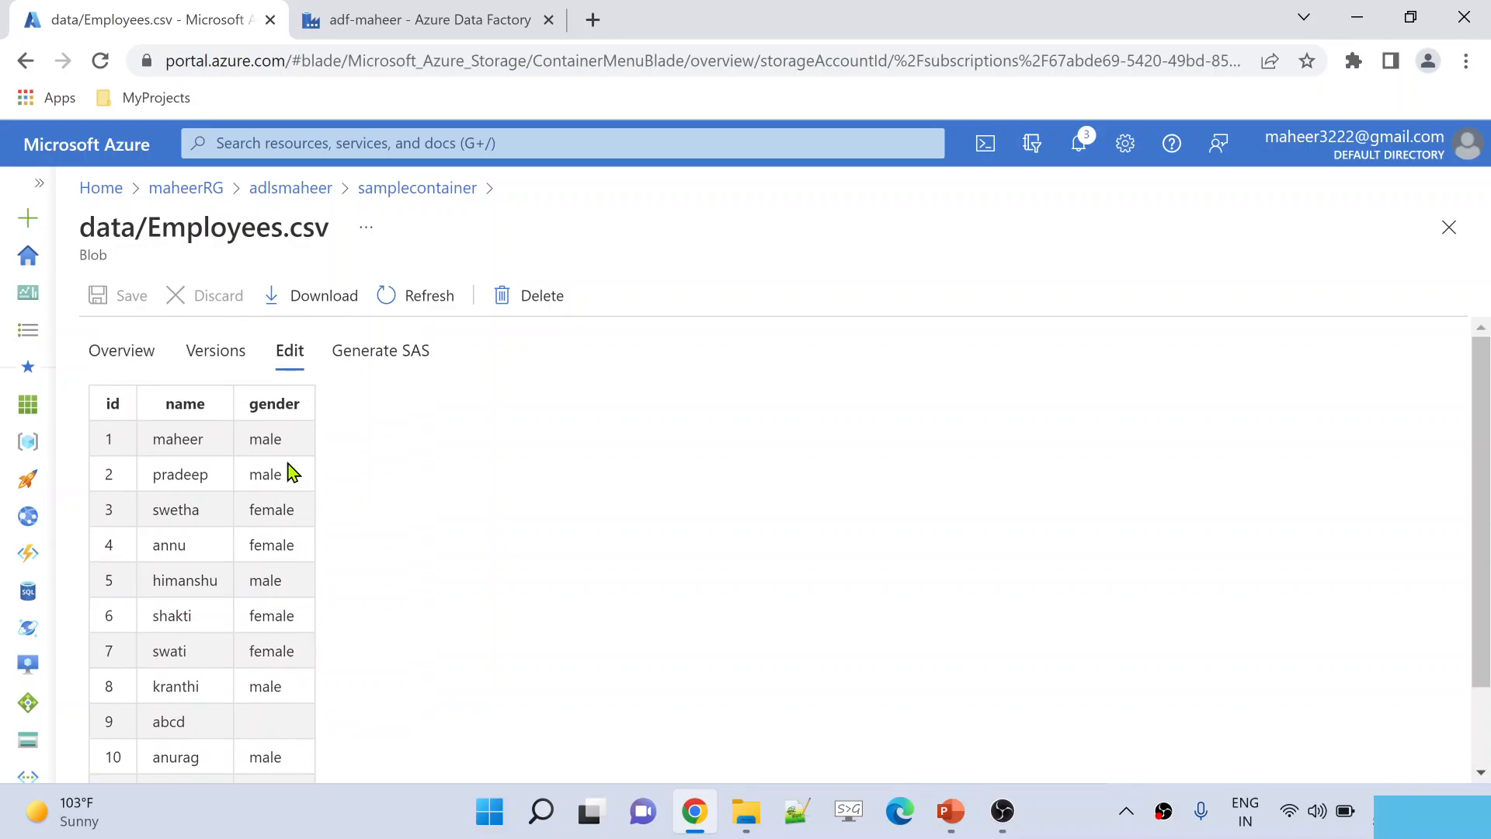
pyautogui.moveTo(265, 404); pyautogui.dragTo(273, 679)
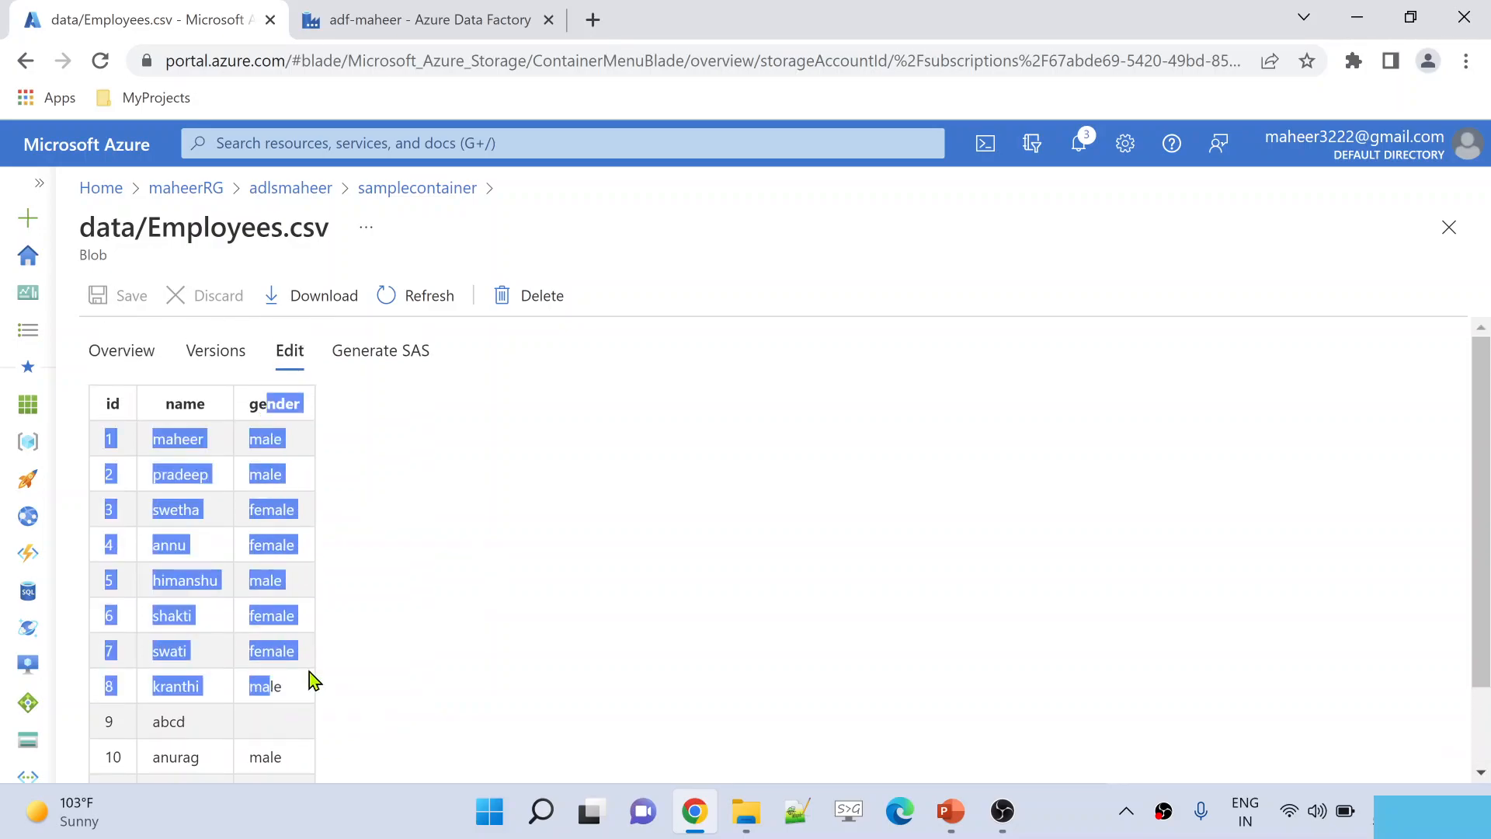
pyautogui.click(430, 666)
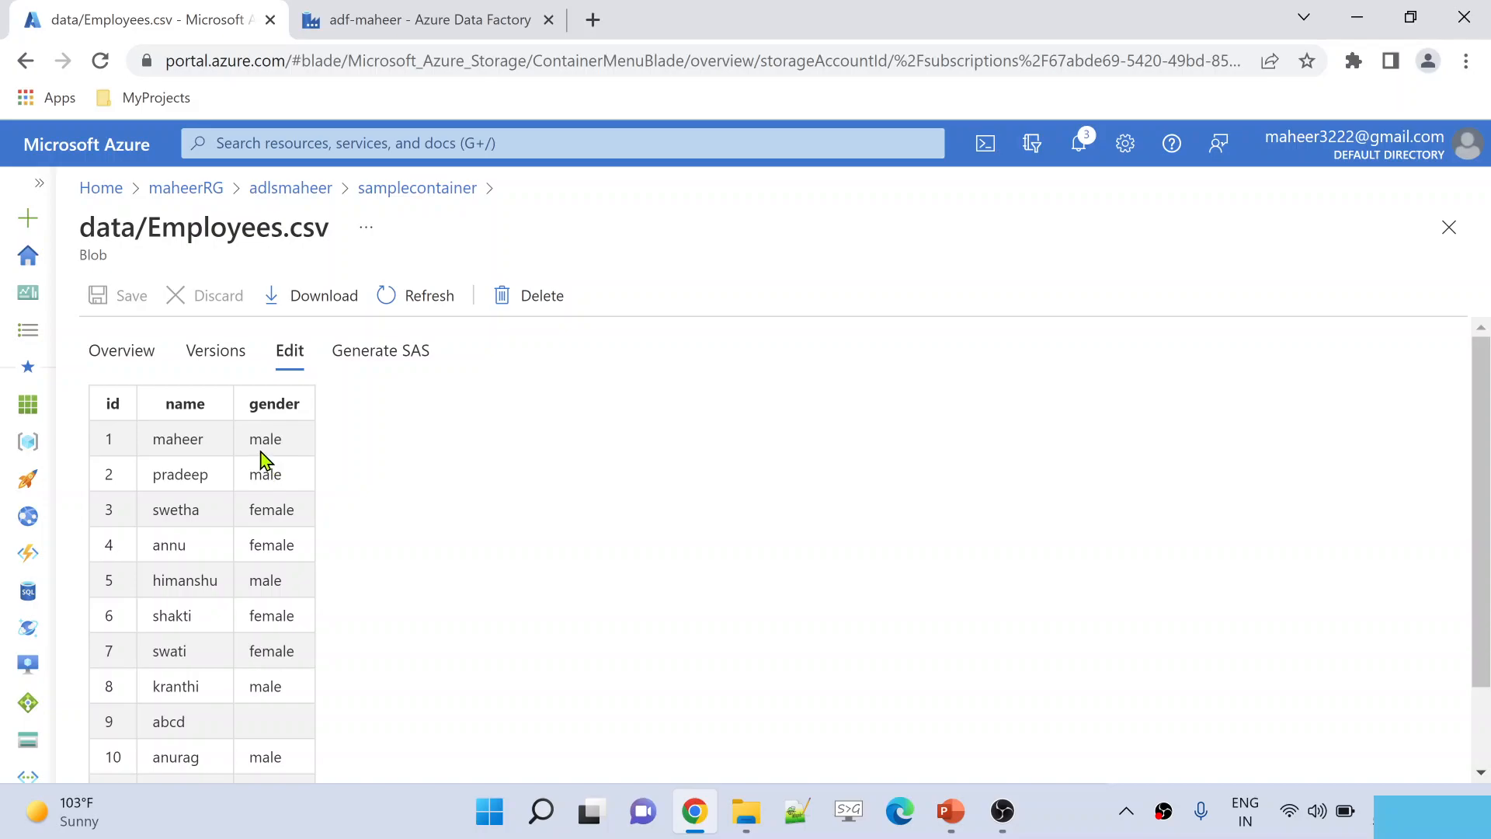
pyautogui.moveTo(261, 440); pyautogui.dragTo(274, 440)
pyautogui.moveTo(254, 510); pyautogui.dragTo(282, 524)
pyautogui.scroll(-2, 395, 696)
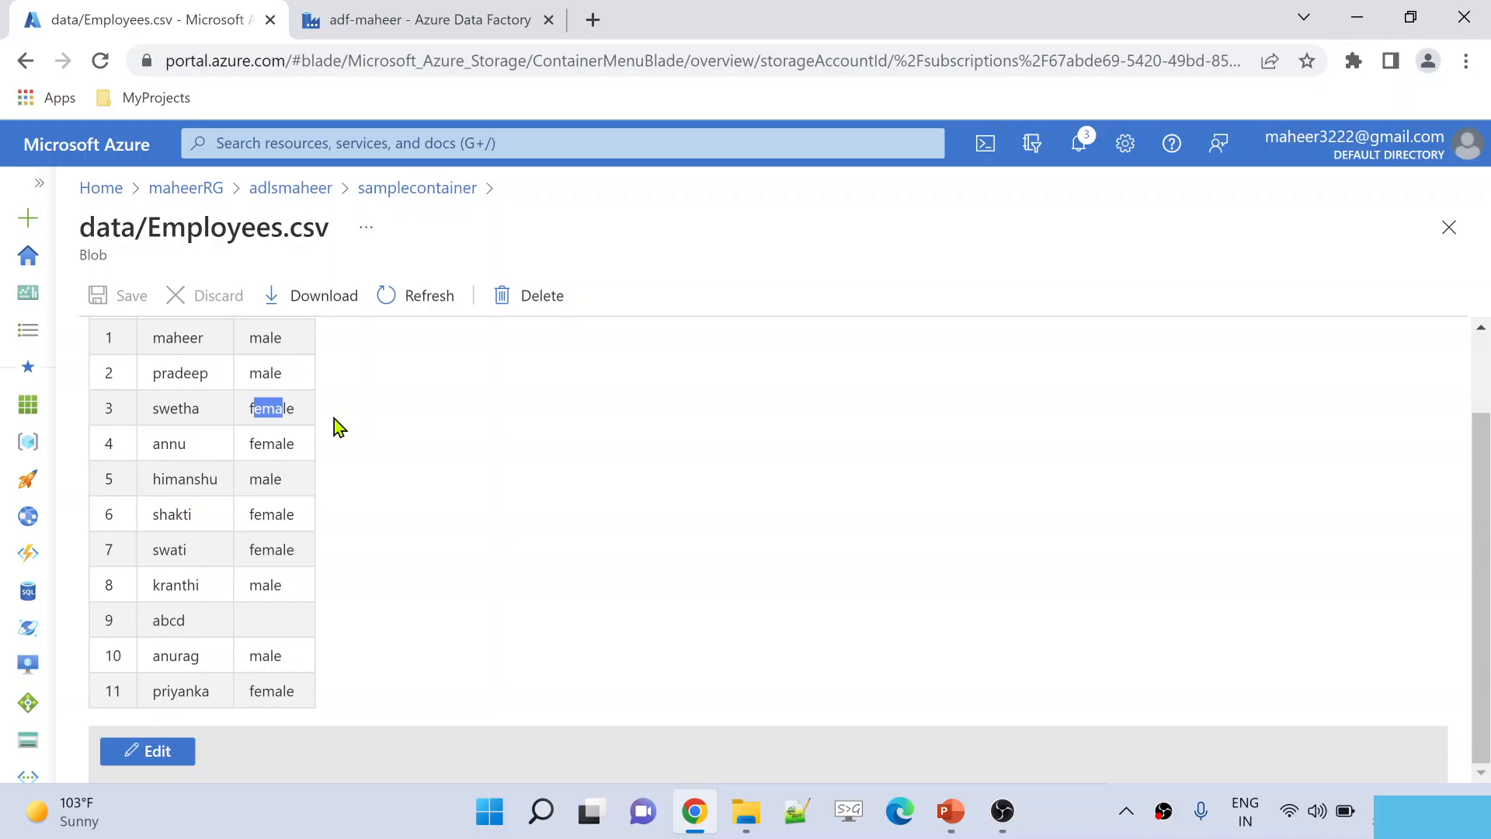
# - Switch to Azure Data Factory and start a new dataset for source1 using Azure Data Lake Storage Gen2 with the DelimitedText format
pyautogui.click(392, 21)
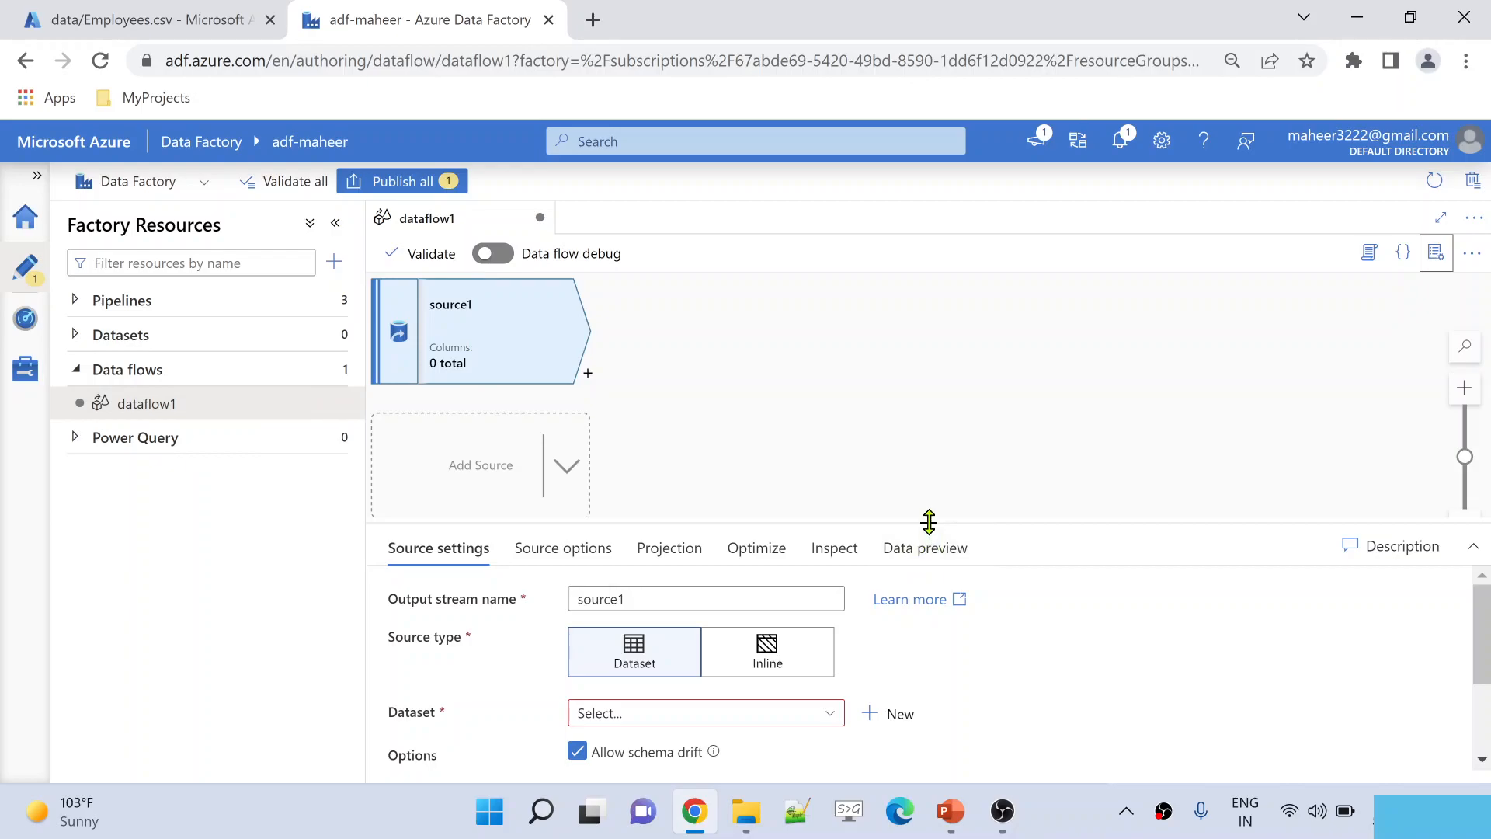
pyautogui.moveTo(929, 521); pyautogui.dragTo(929, 388)
pyautogui.click(826, 574)
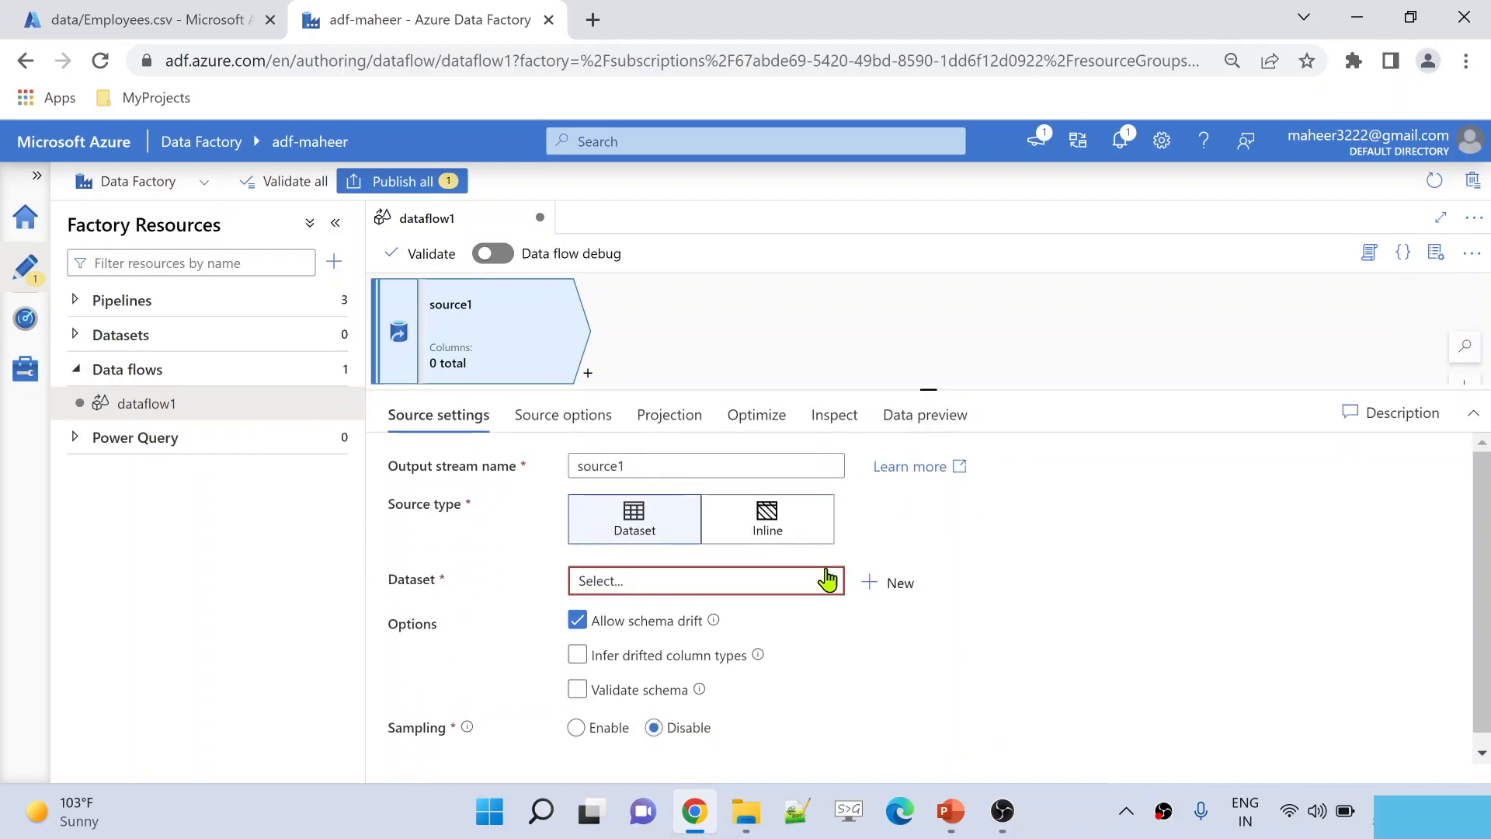
pyautogui.click(901, 587)
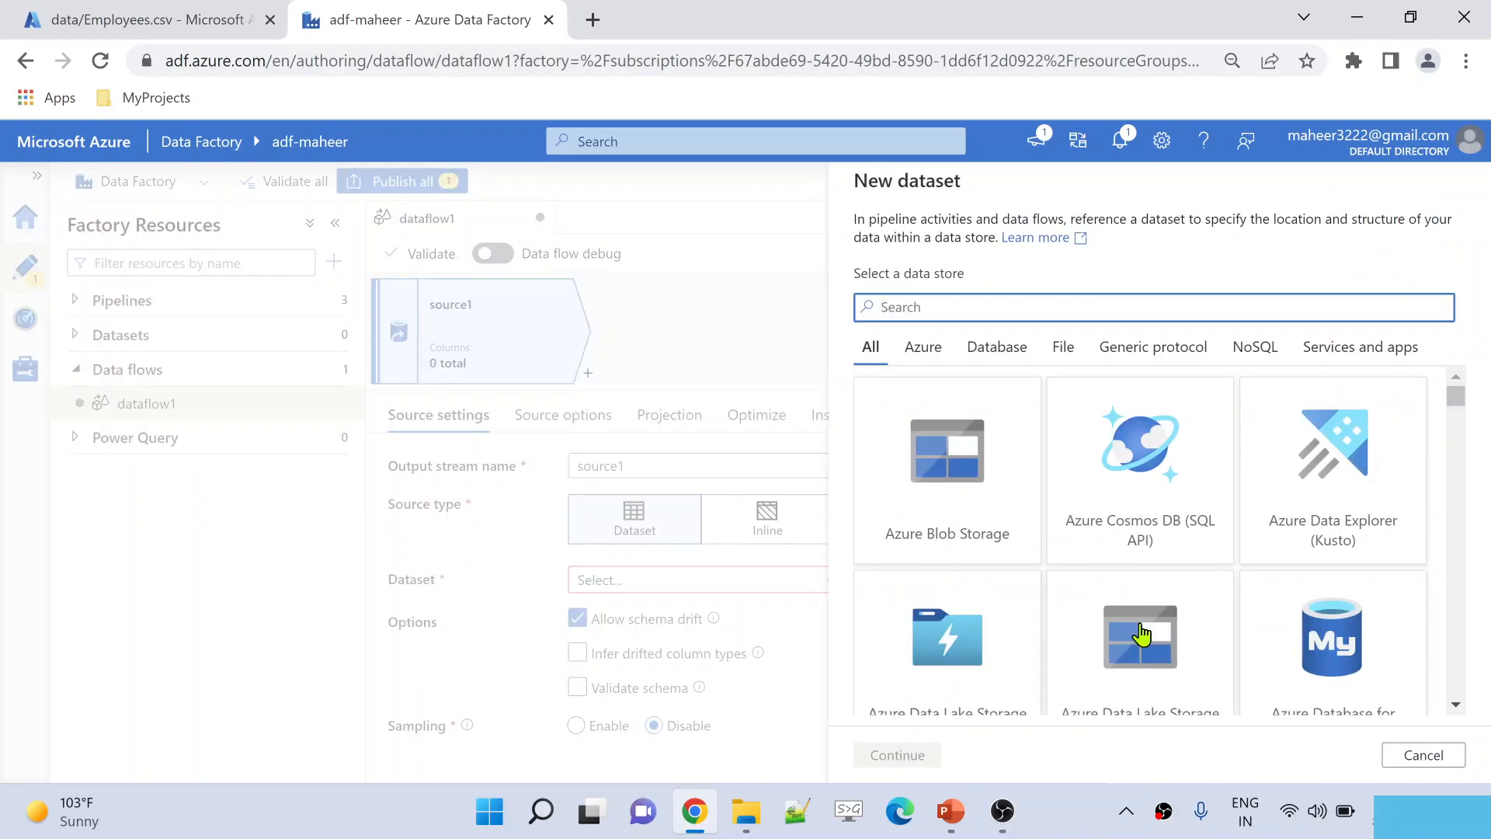
pyautogui.scroll(-1, 1141, 646)
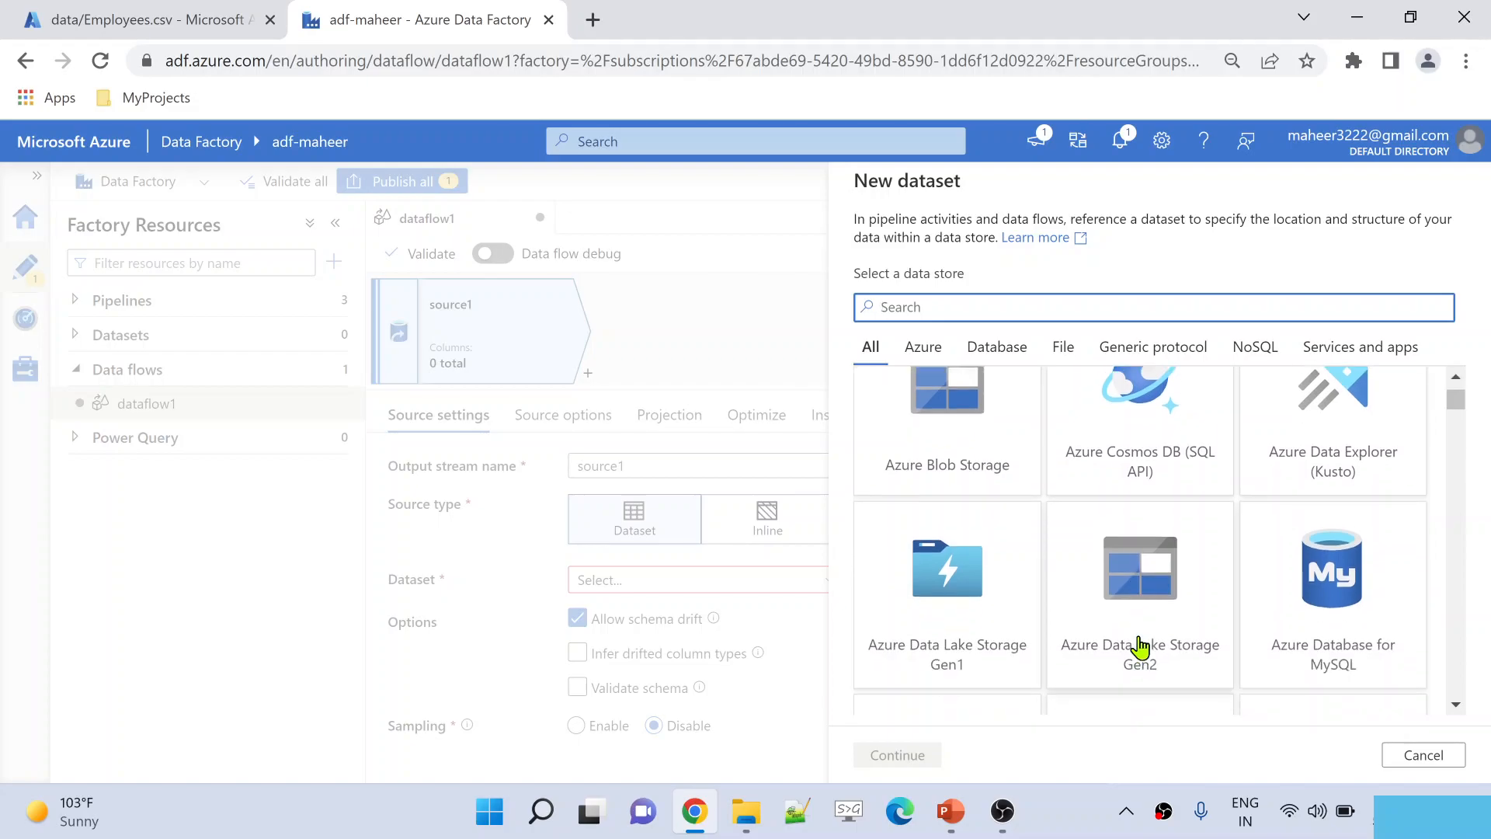
pyautogui.click(1141, 606)
pyautogui.click(905, 756)
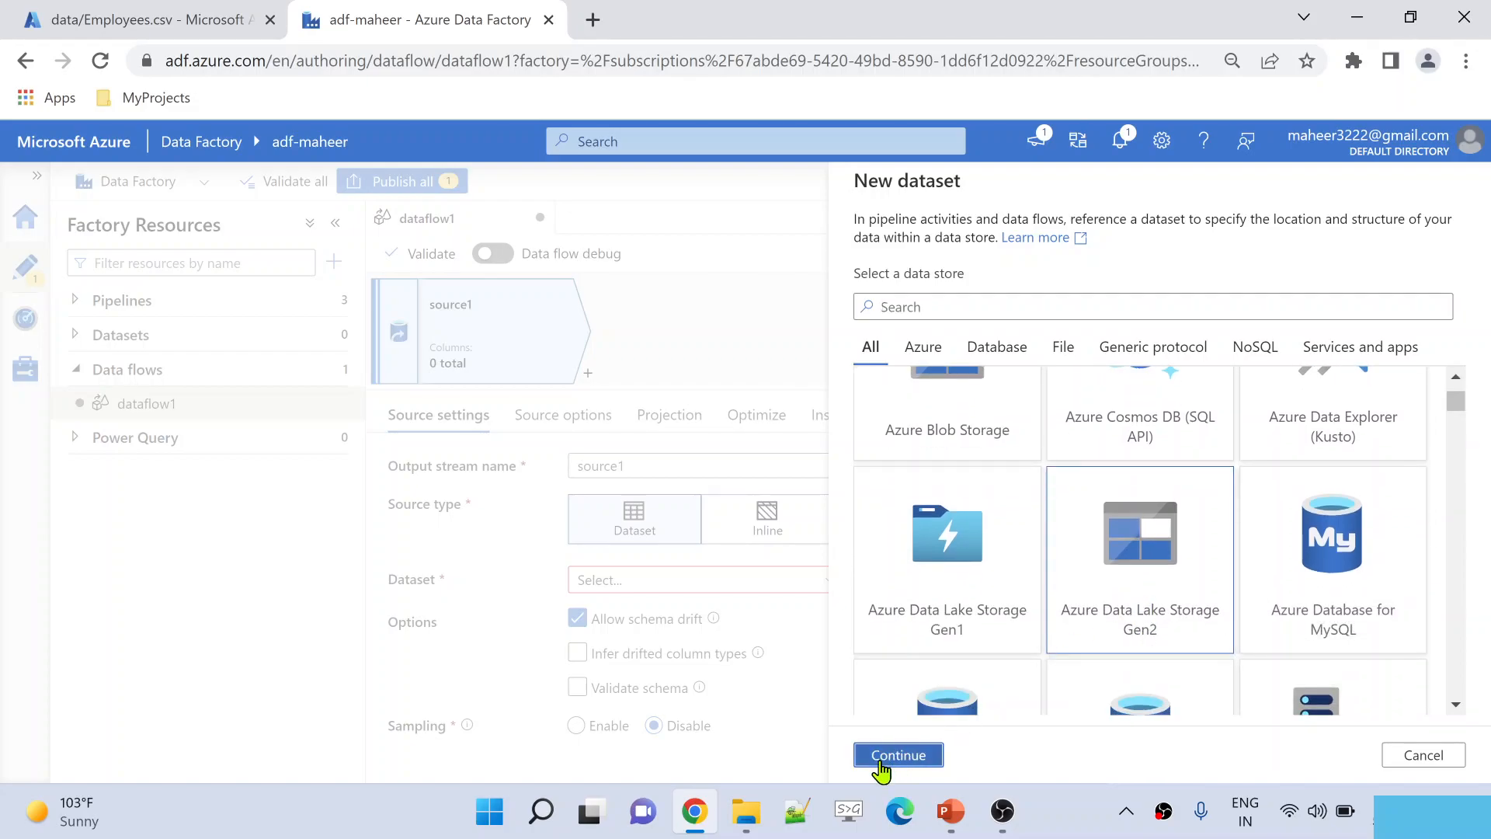
pyautogui.click(1148, 363)
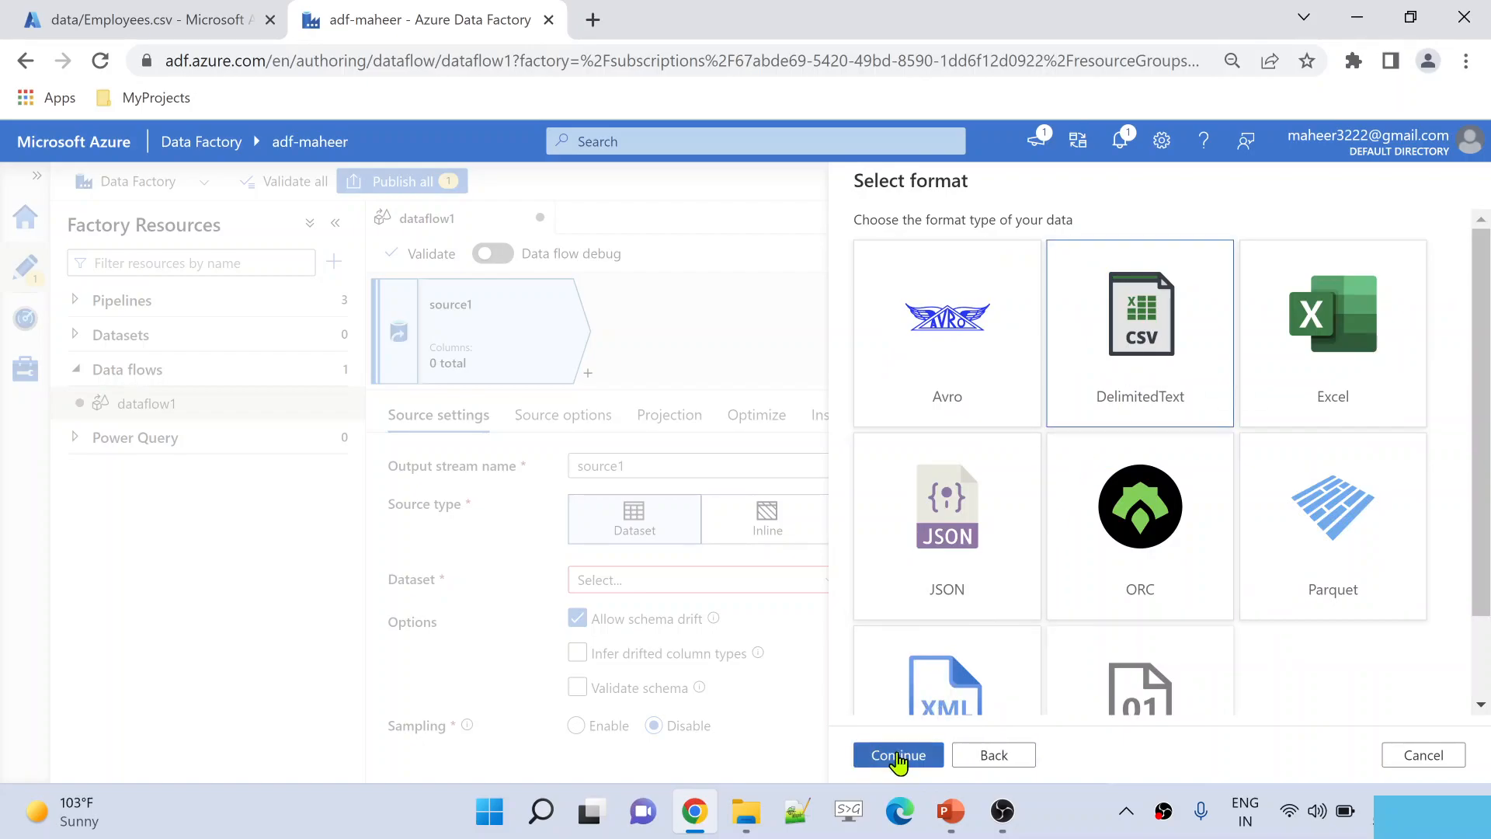
pyautogui.click(899, 755)
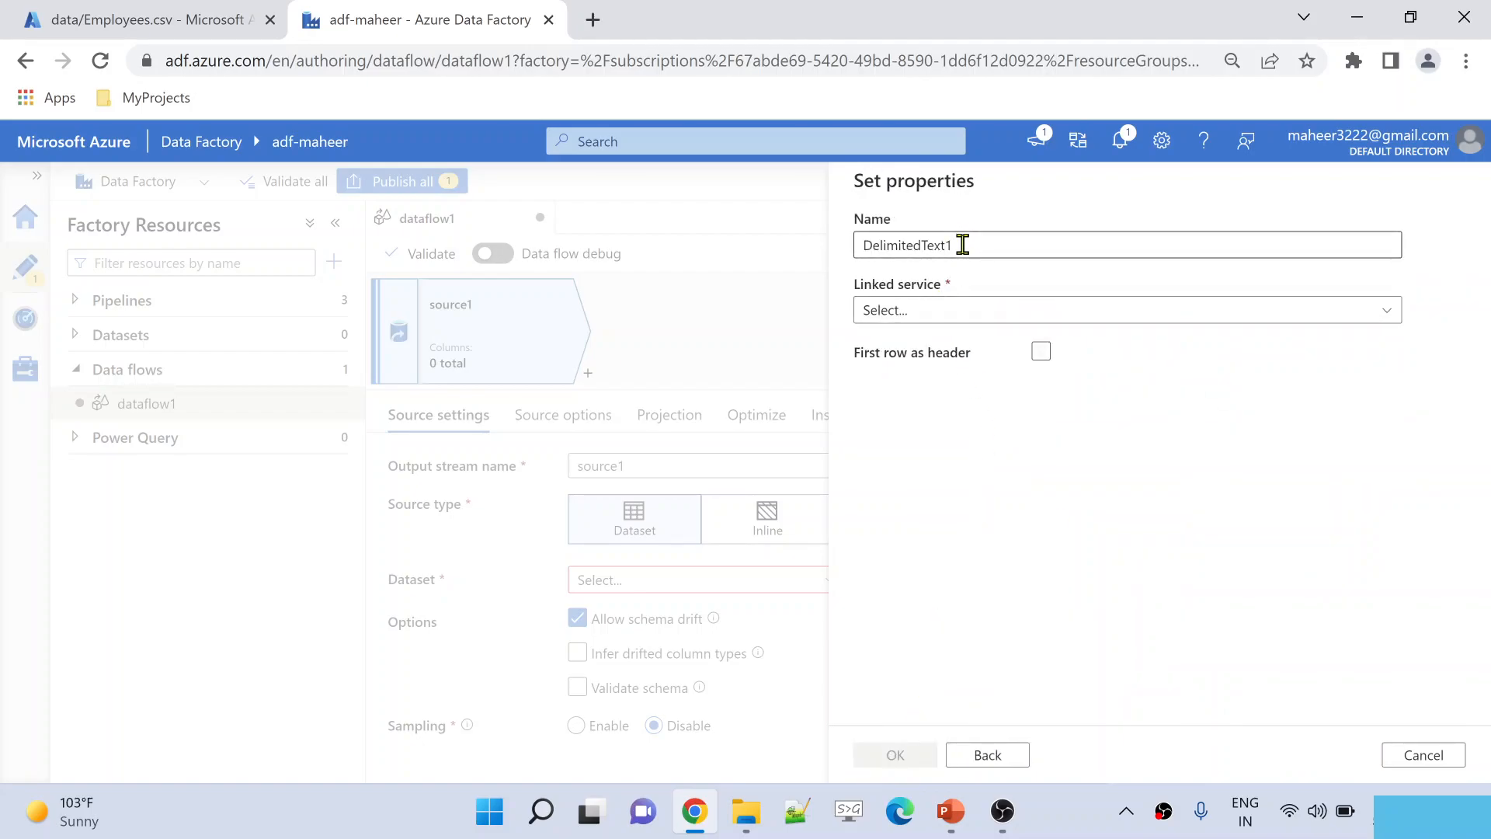
# - Name the dataset emp and assign the AzureDataLakeStorage1 linked service, checking its storage URL
pyautogui.doubleClick(958, 243)
pyautogui.write('emp')
pyautogui.click(897, 310)
pyautogui.click(952, 455)
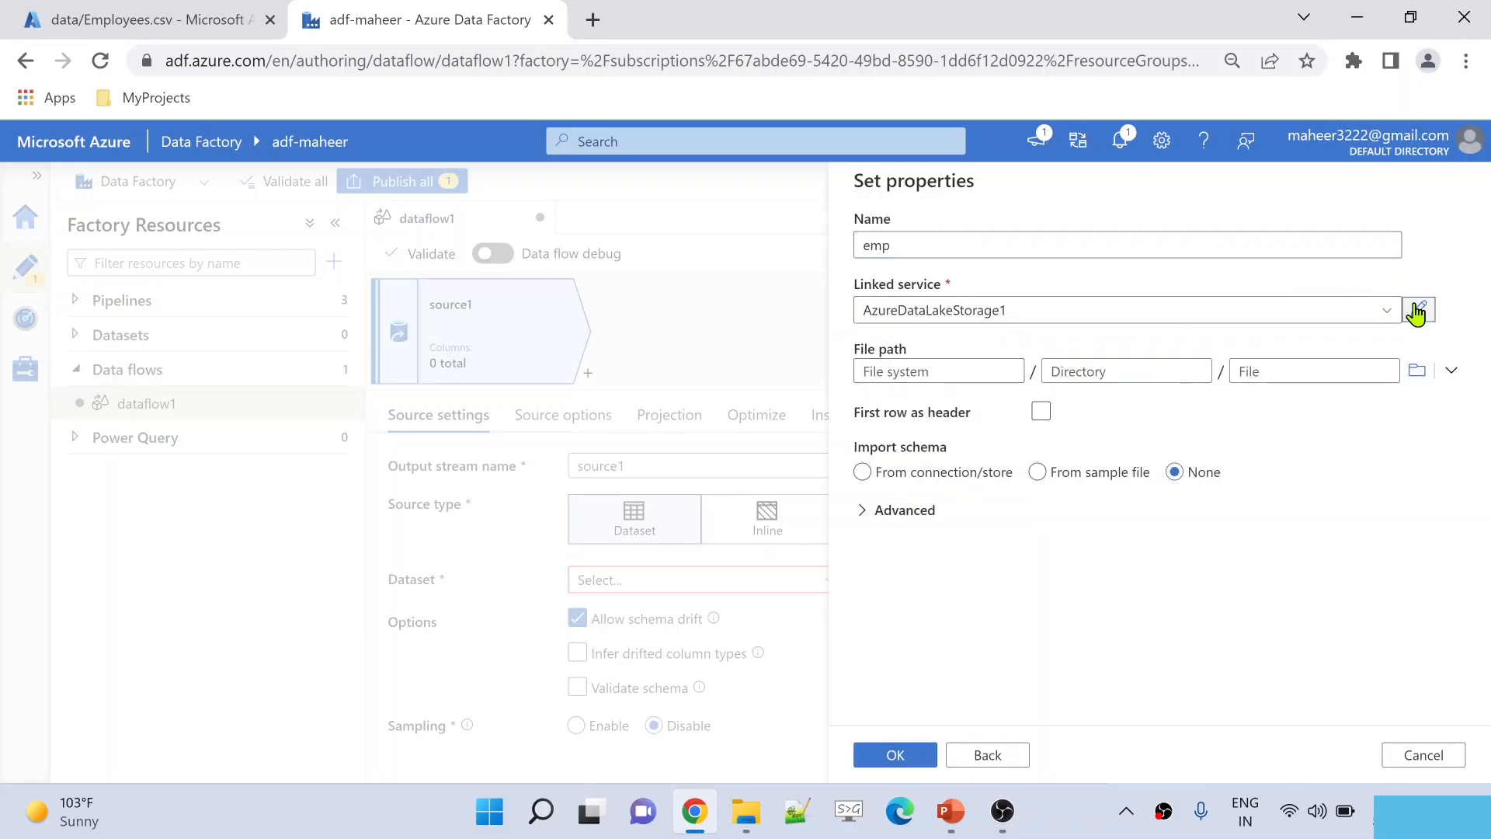
pyautogui.click(1417, 308)
pyautogui.moveTo(917, 618); pyautogui.dragTo(982, 618)
pyautogui.click(986, 757)
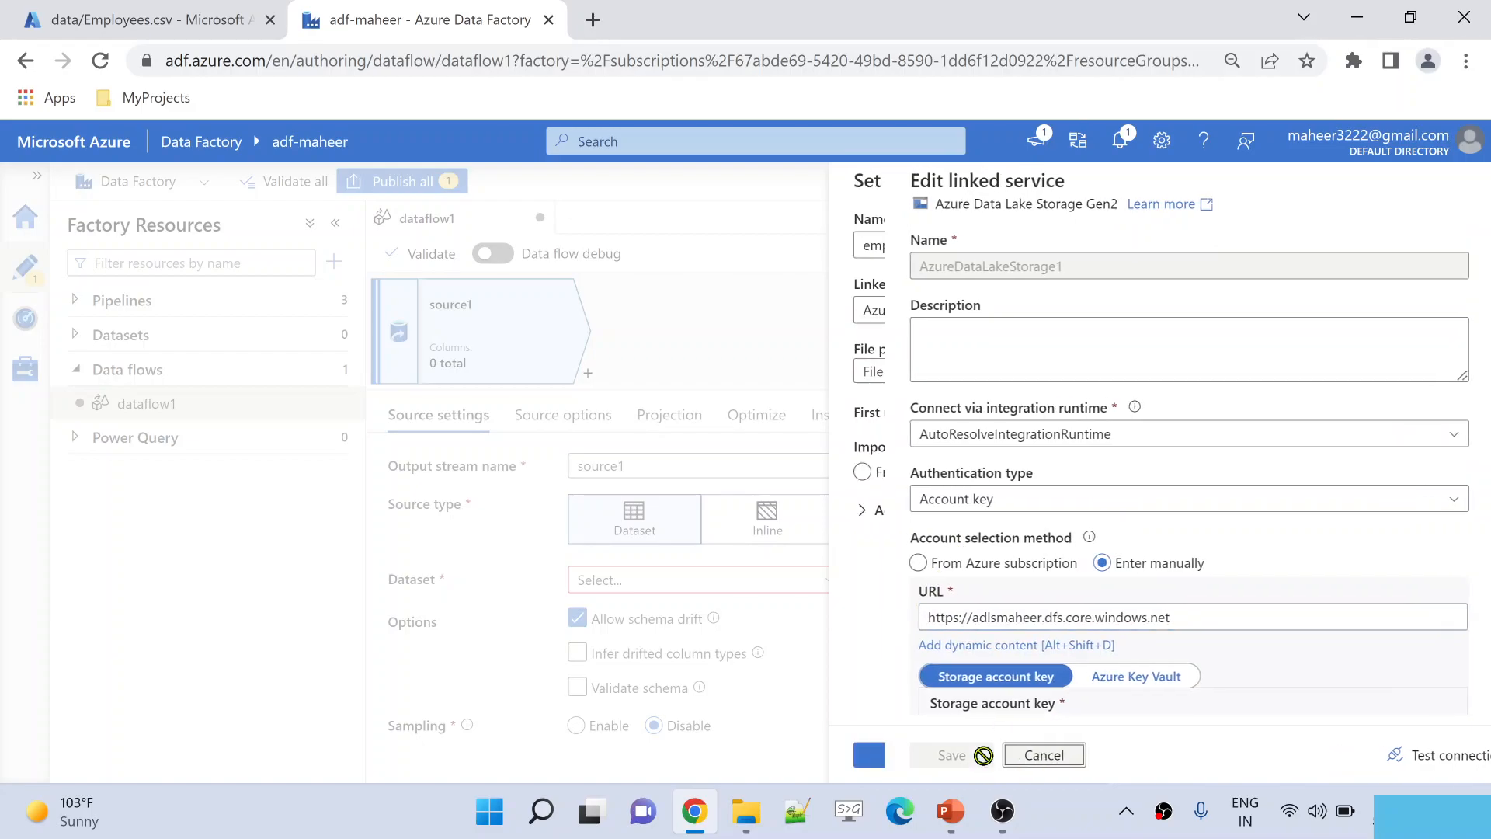
# - Treat the first row as header, import the schema from the connection/store, and create the emp dataset
pyautogui.click(1037, 420)
pyautogui.click(1039, 414)
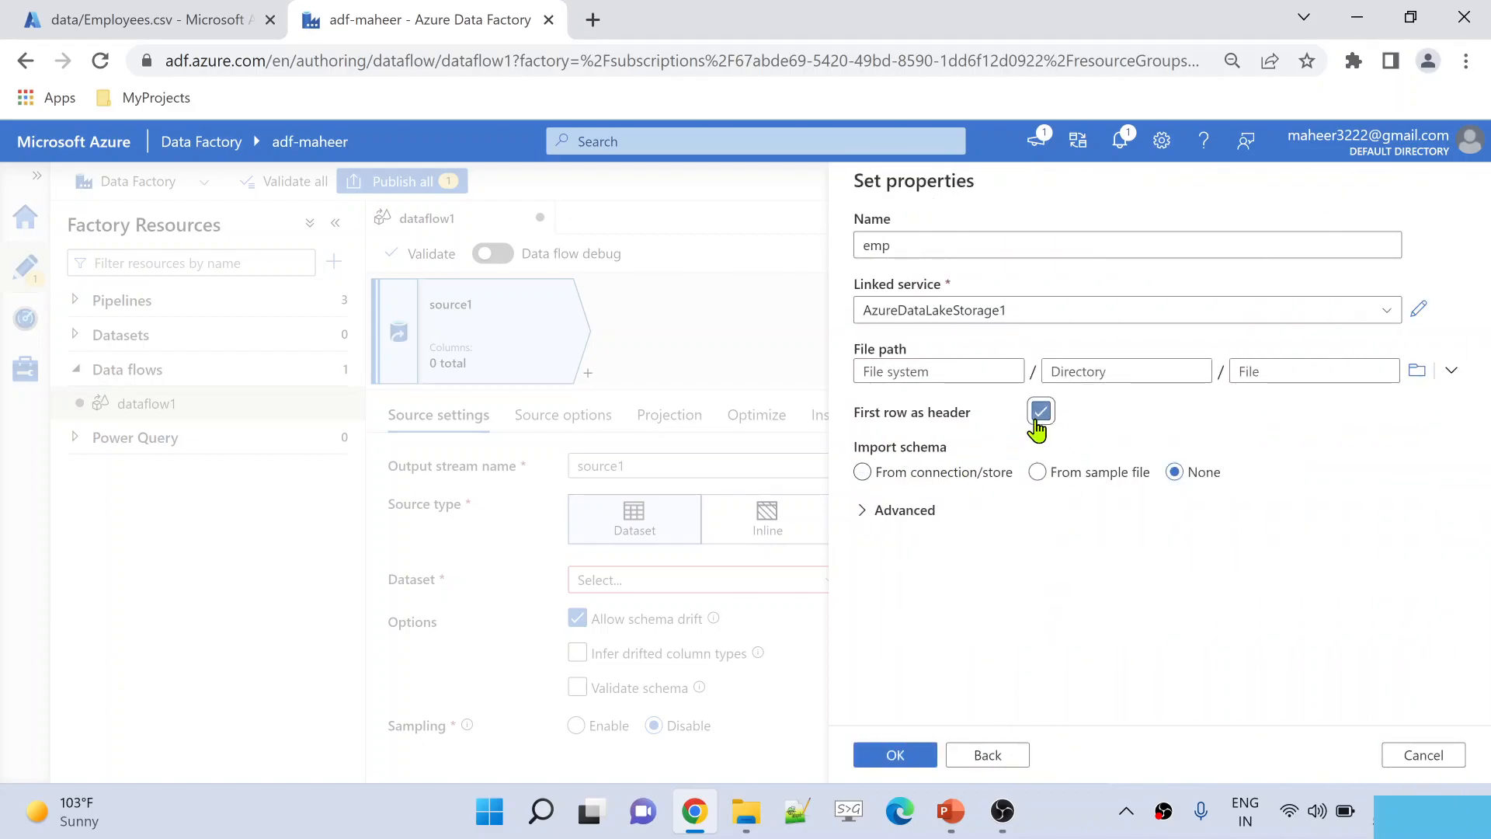
pyautogui.click(863, 473)
pyautogui.click(868, 756)
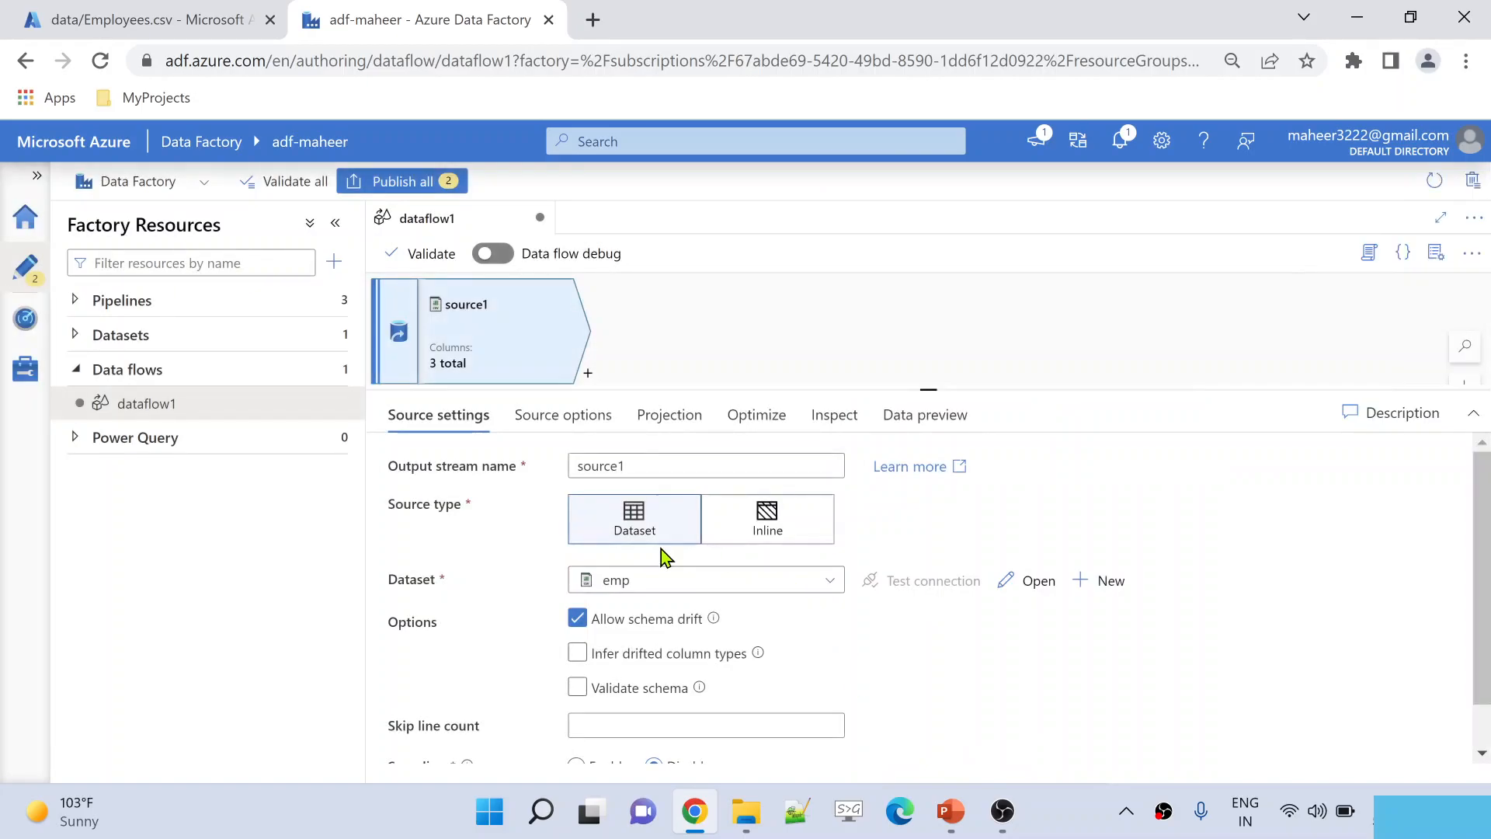
# - Compare source1's projected columns with Employees.csv and set the id column's type to integer
pyautogui.click(138, 18)
pyautogui.click(386, 35)
pyautogui.click(673, 419)
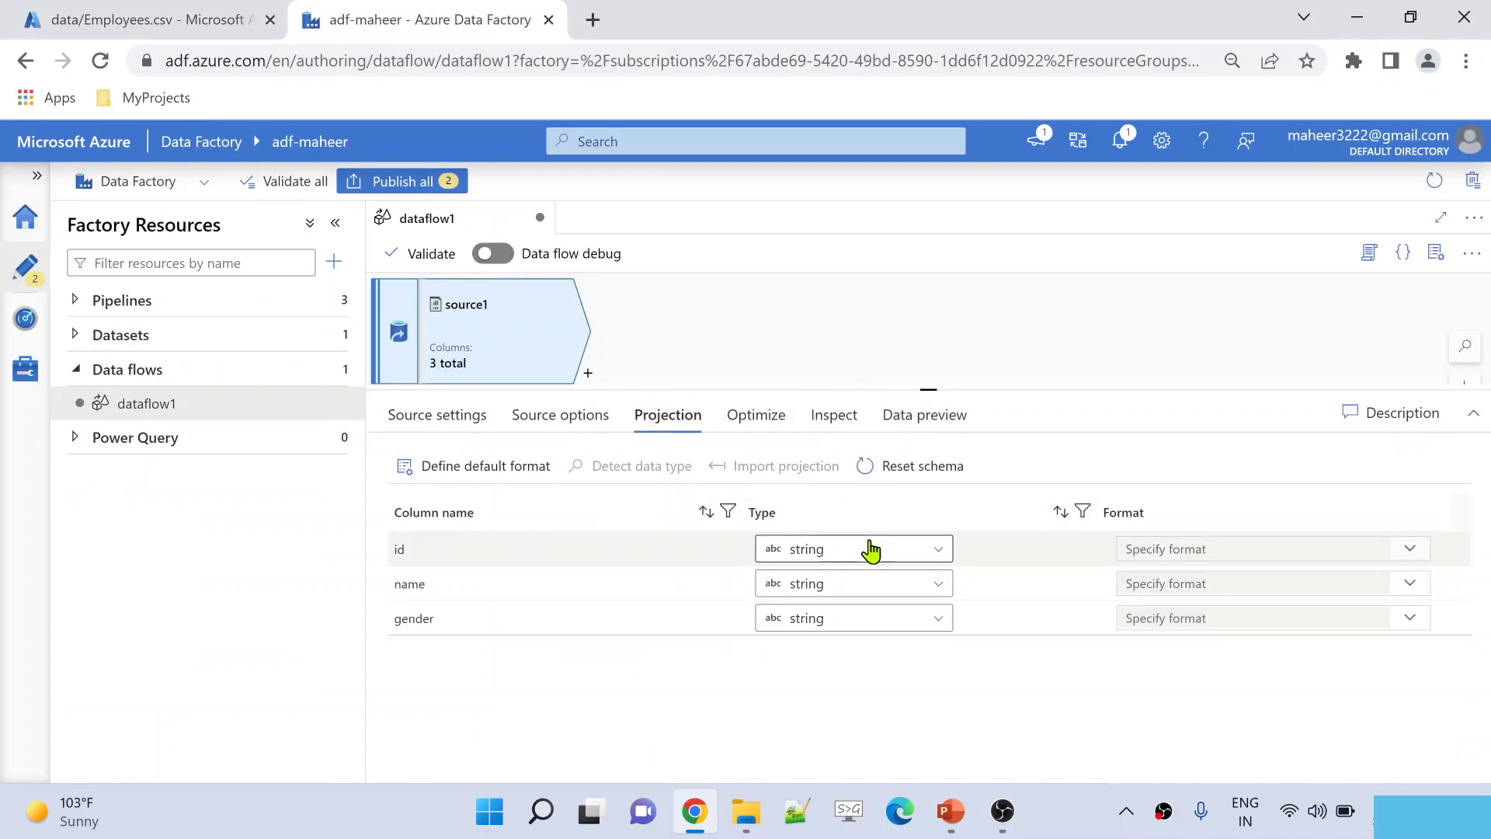
pyautogui.click(166, 35)
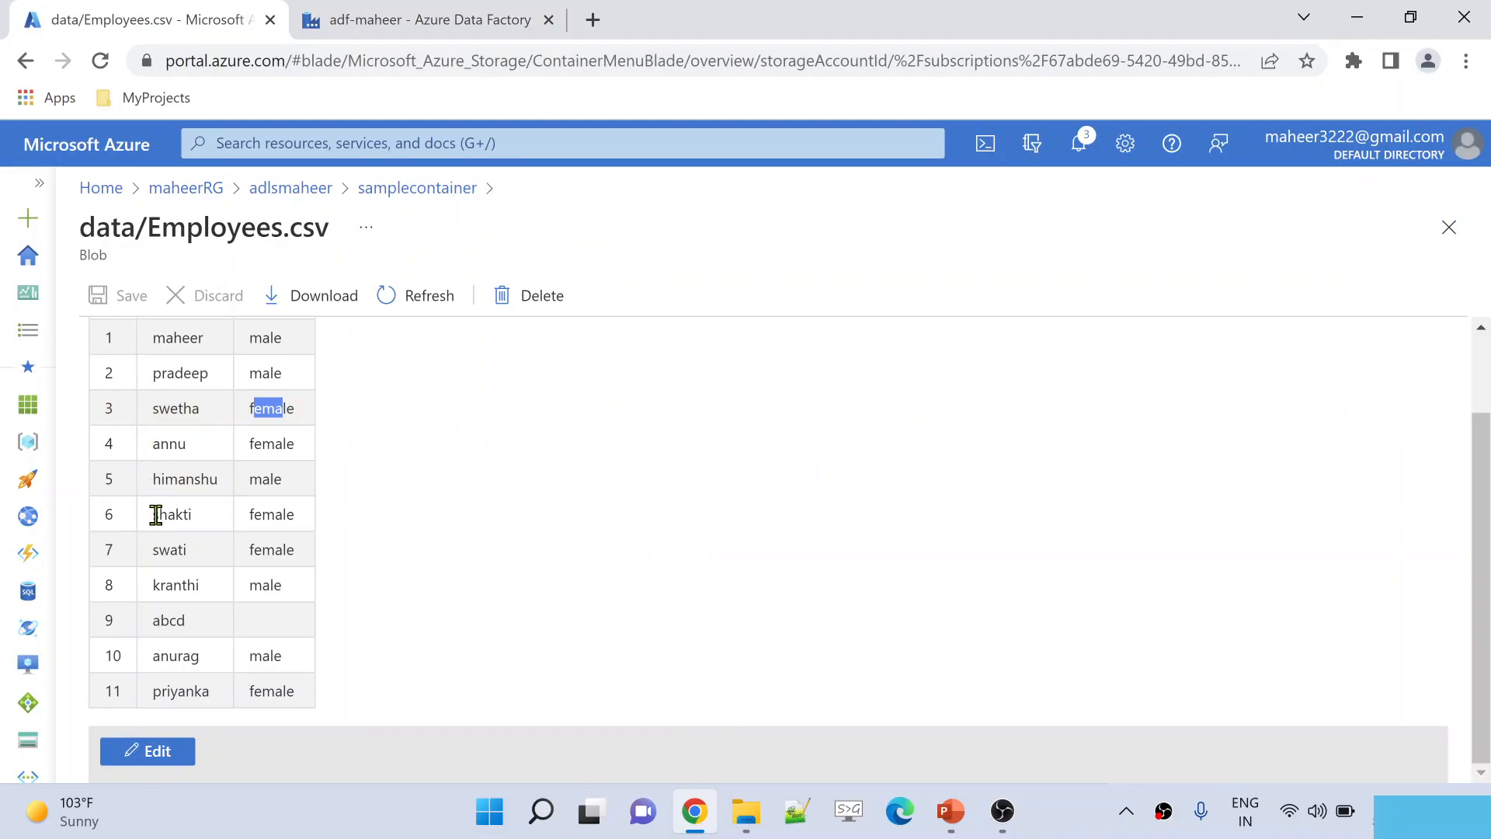
pyautogui.scroll(2, 153, 514)
pyautogui.click(420, 19)
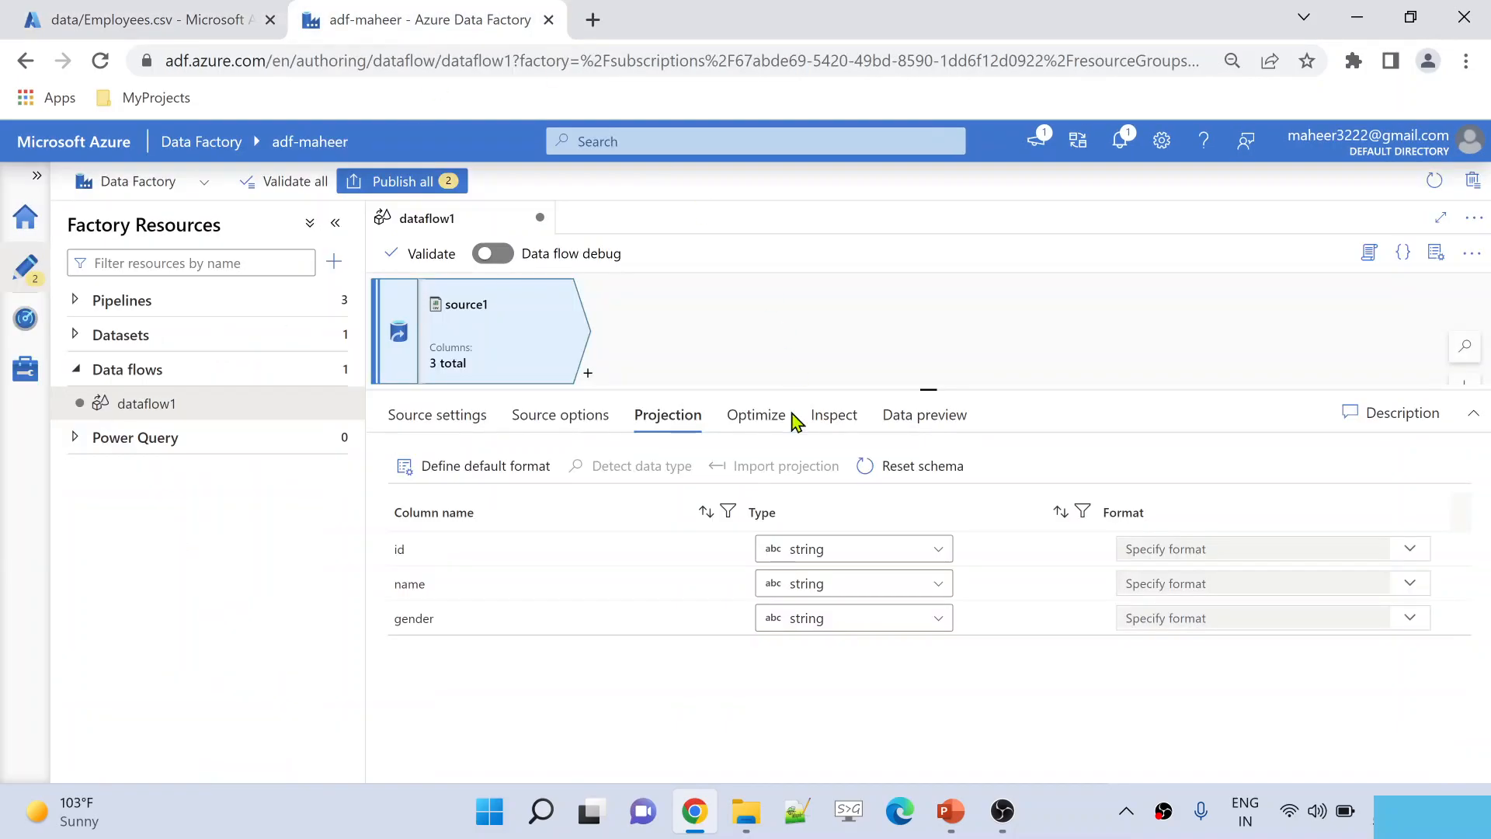
pyautogui.click(813, 558)
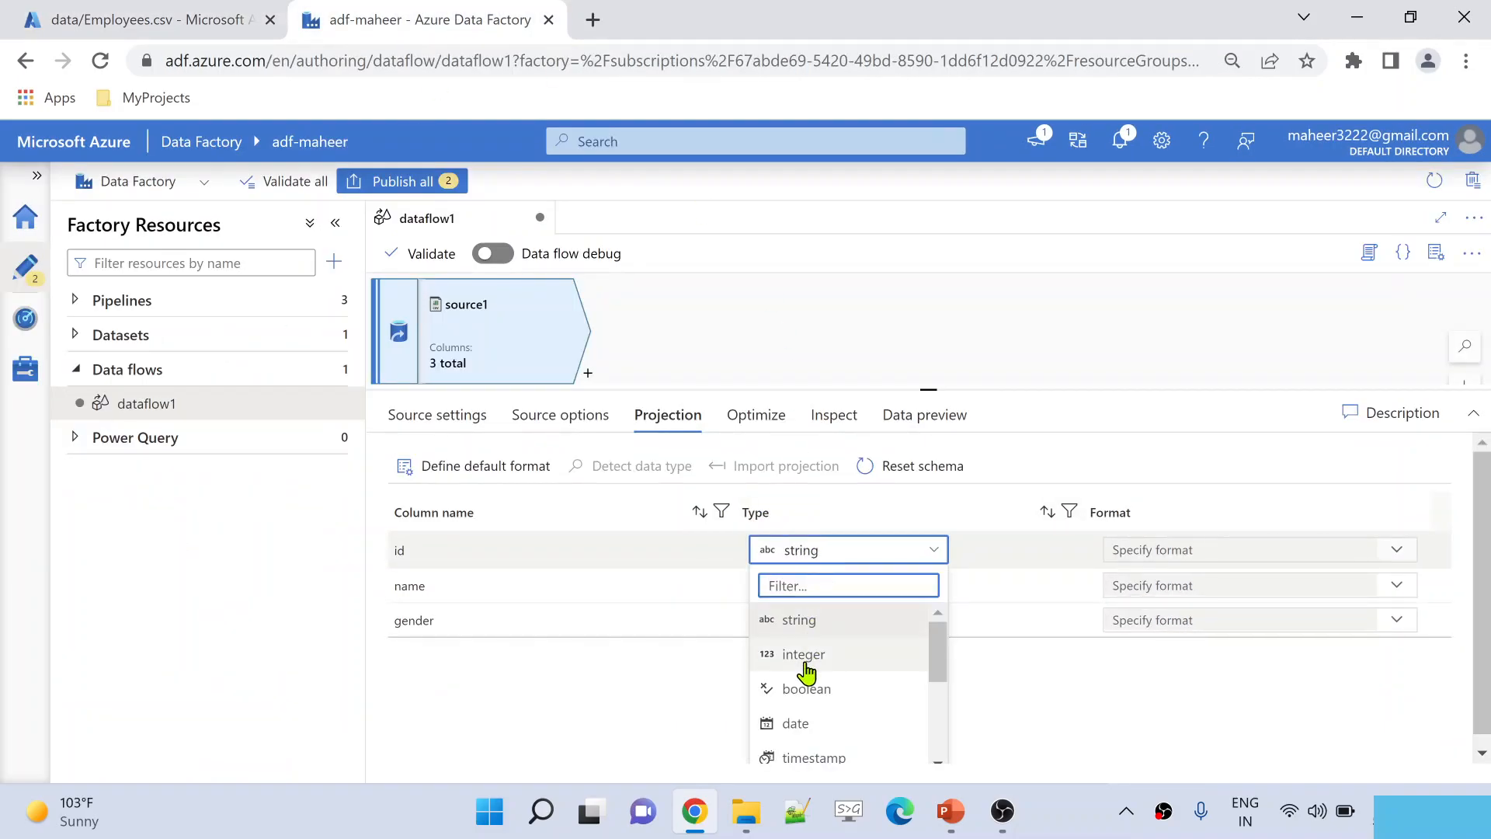
pyautogui.click(805, 662)
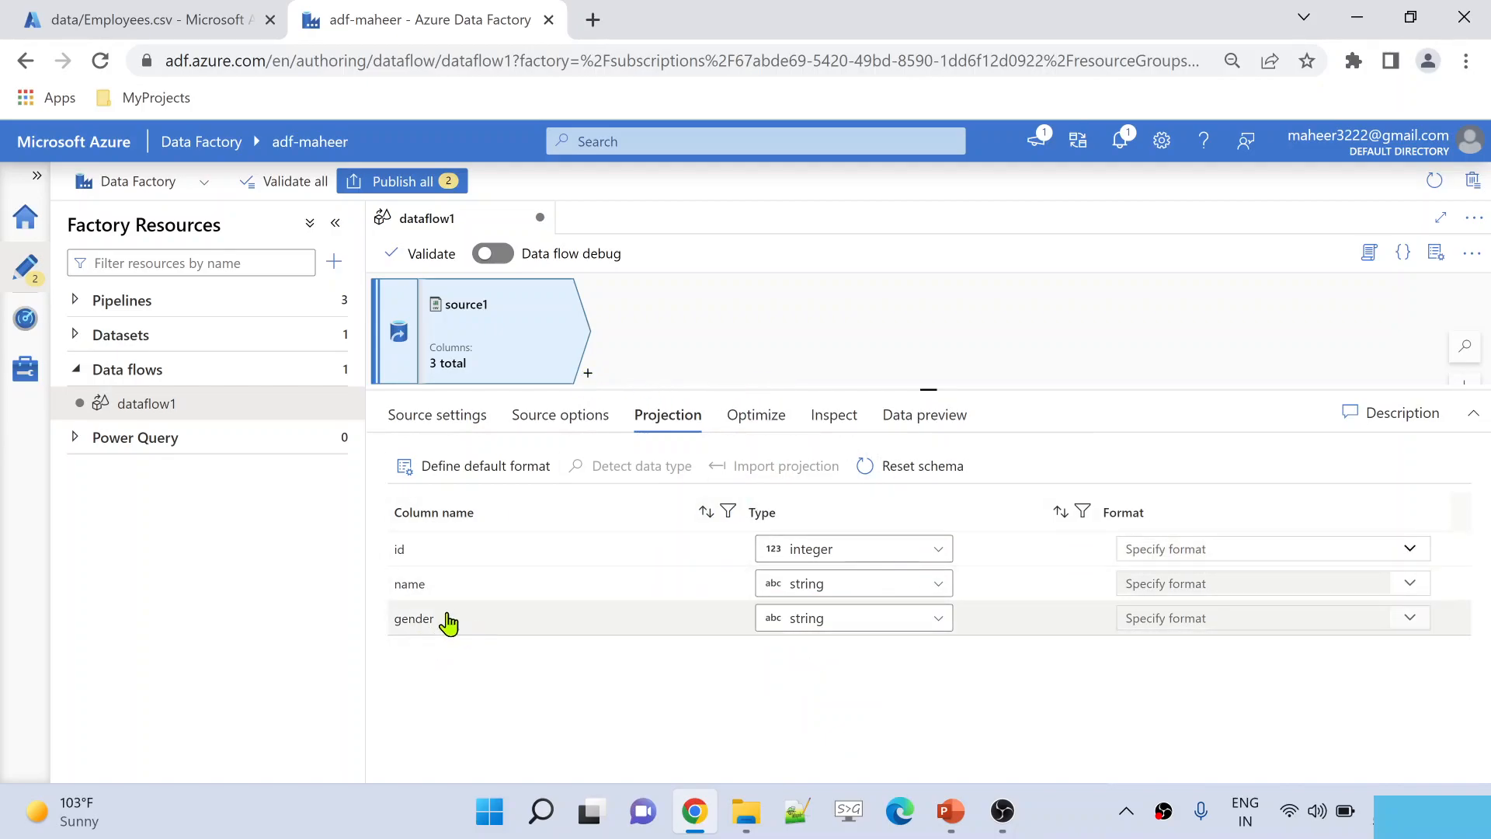
# - Recheck the gender values in Employees.csv and add a Derived Column transformation after source1
pyautogui.click(237, 14)
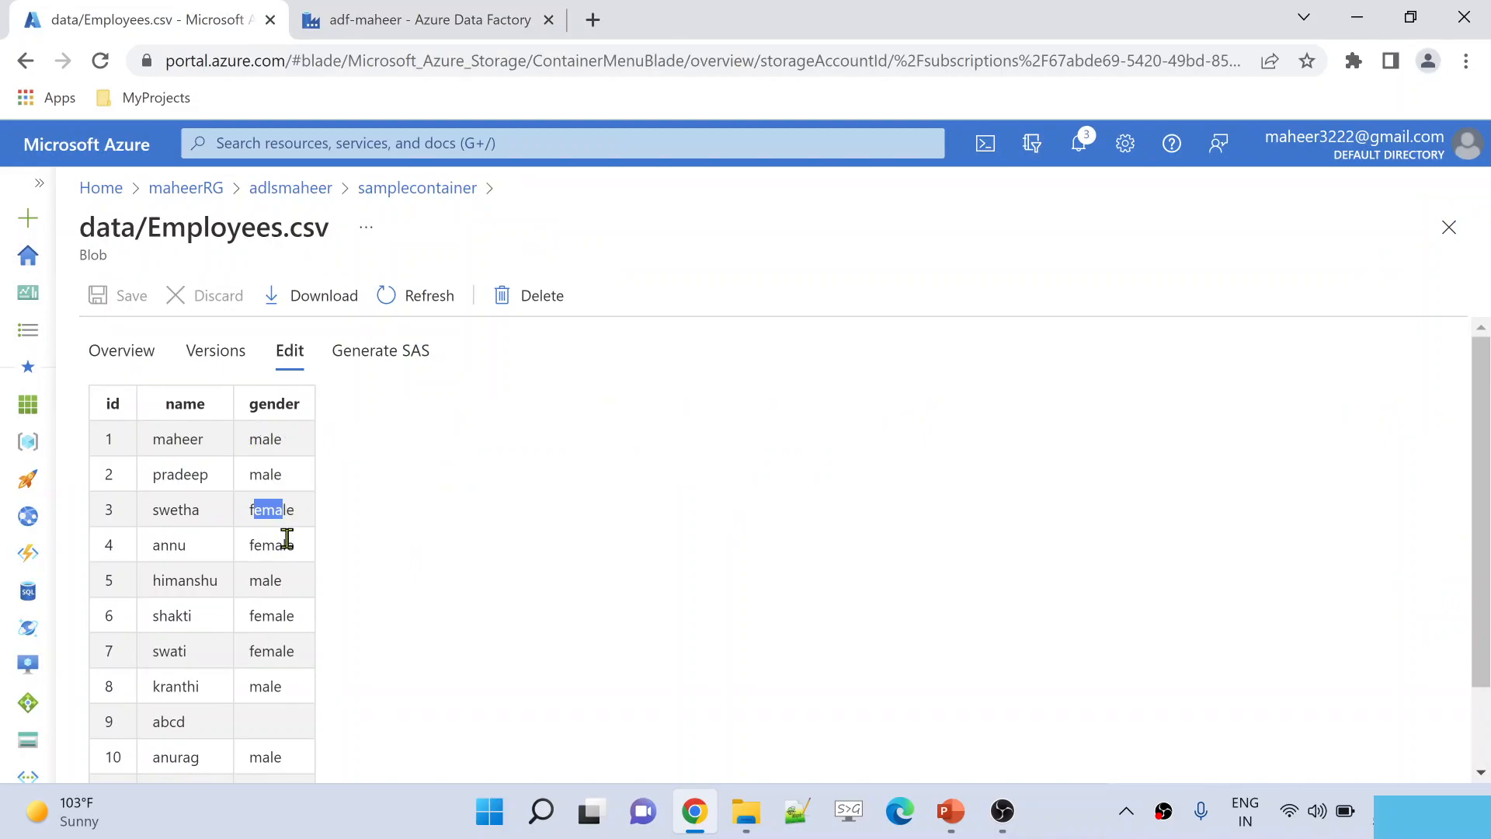
pyautogui.click(271, 511)
pyautogui.click(417, 29)
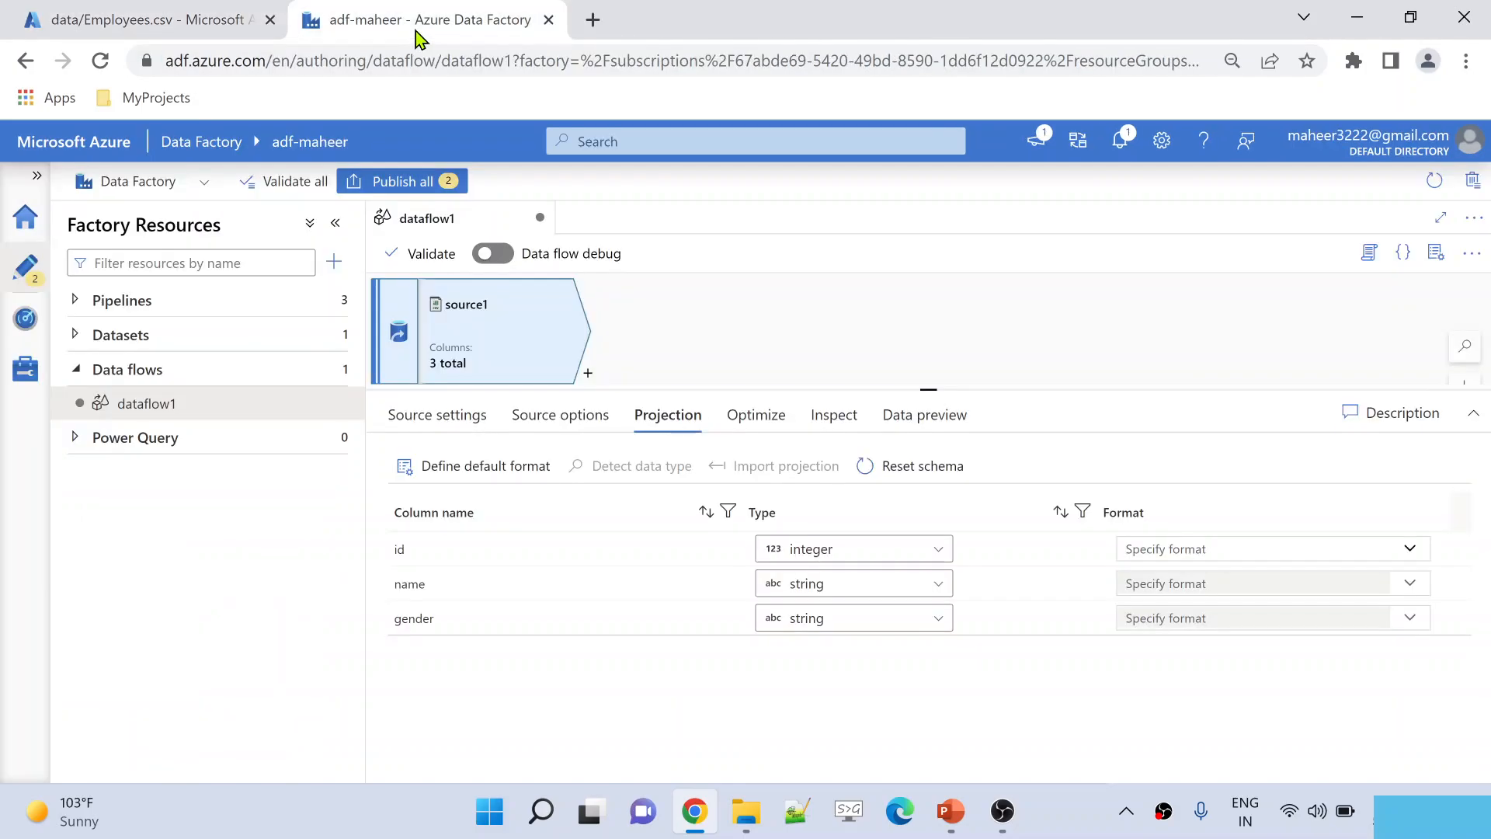
pyautogui.click(588, 375)
pyautogui.write('der')
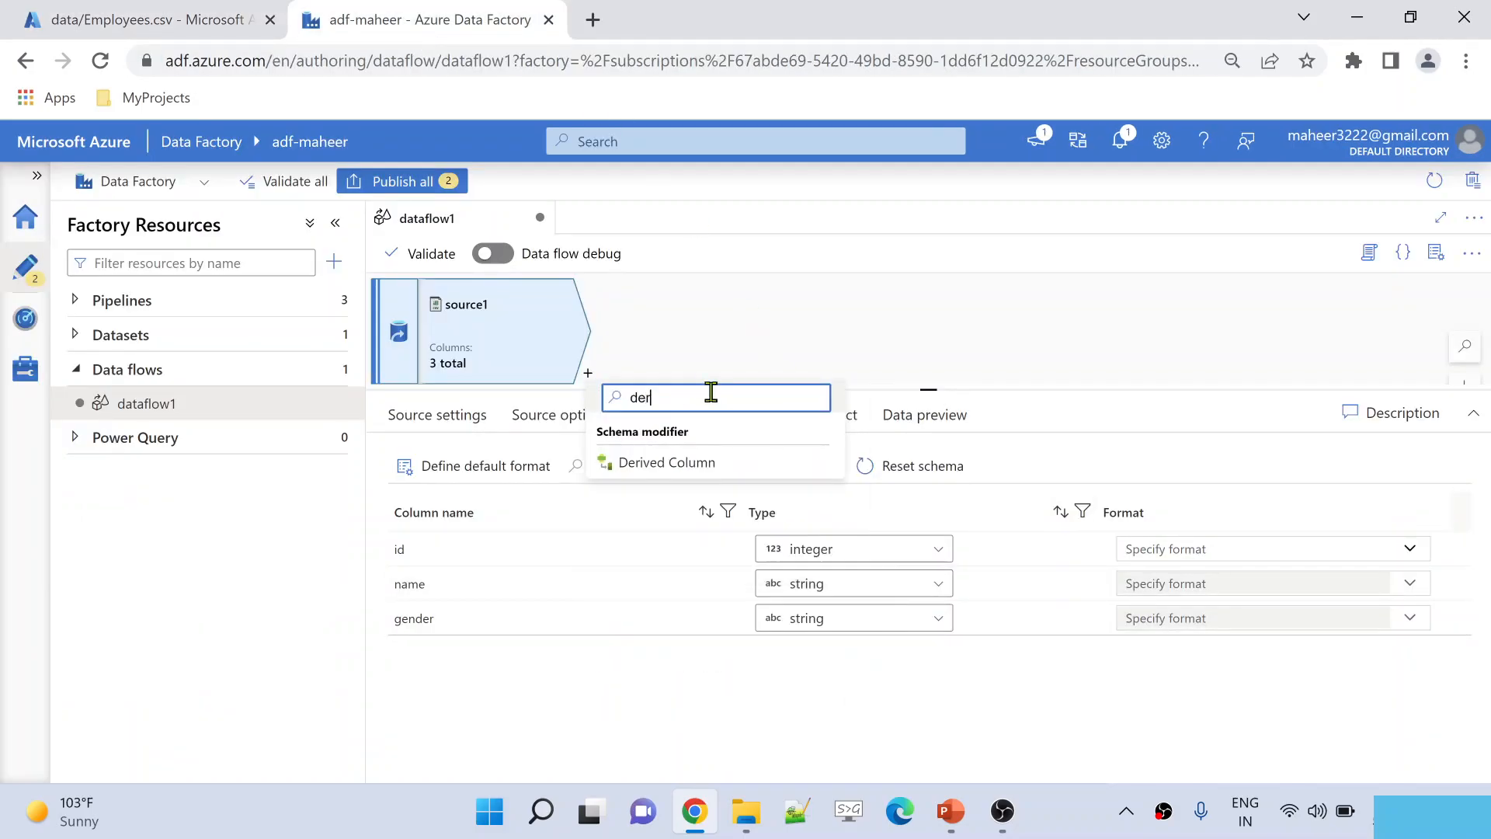
pyautogui.click(694, 466)
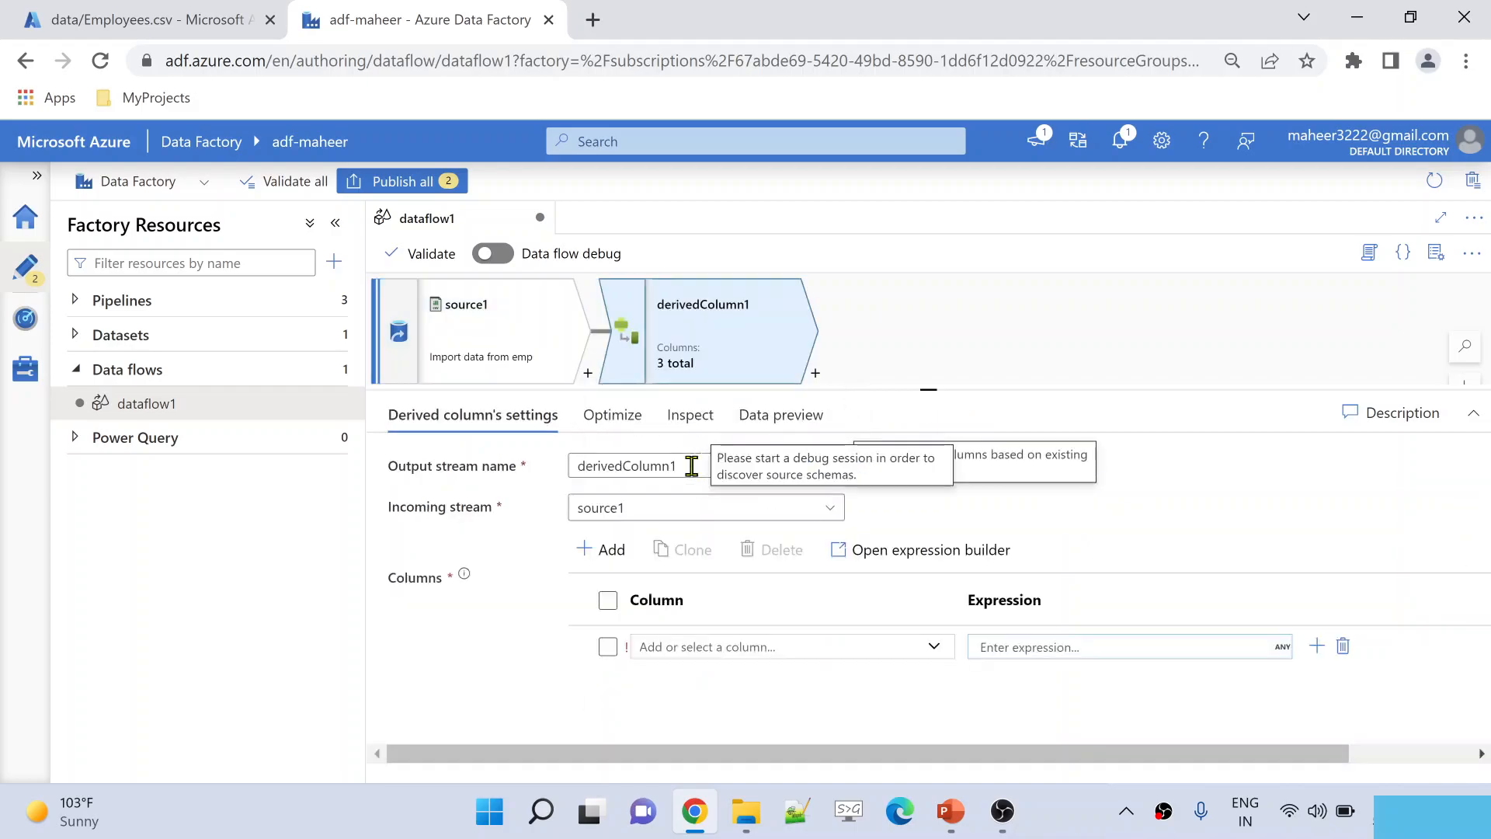
# - Choose gender as the column to derive and open the expression builder for it
pyautogui.moveTo(947, 390); pyautogui.dragTo(946, 406)
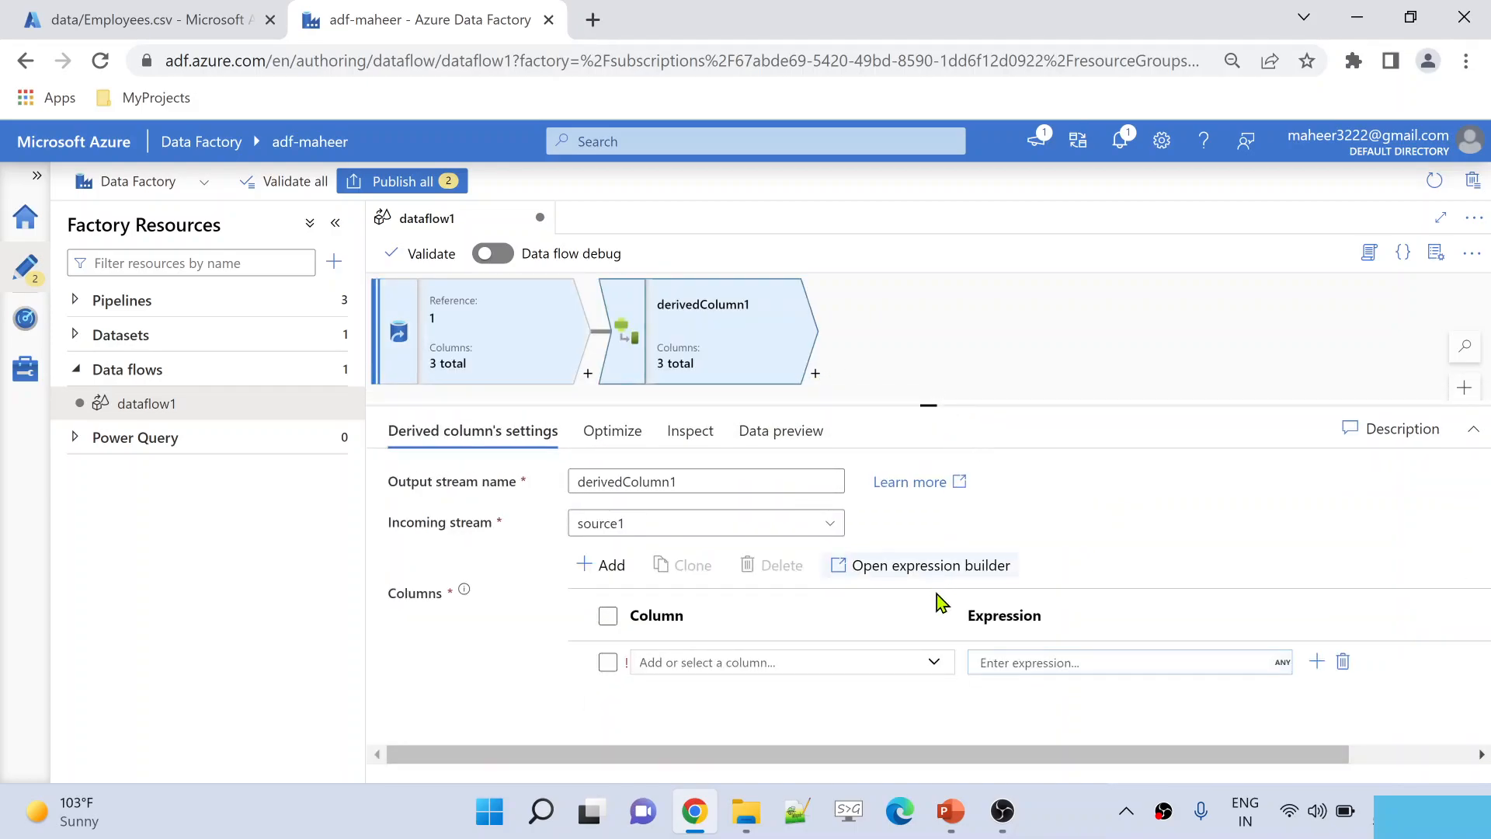
pyautogui.click(933, 667)
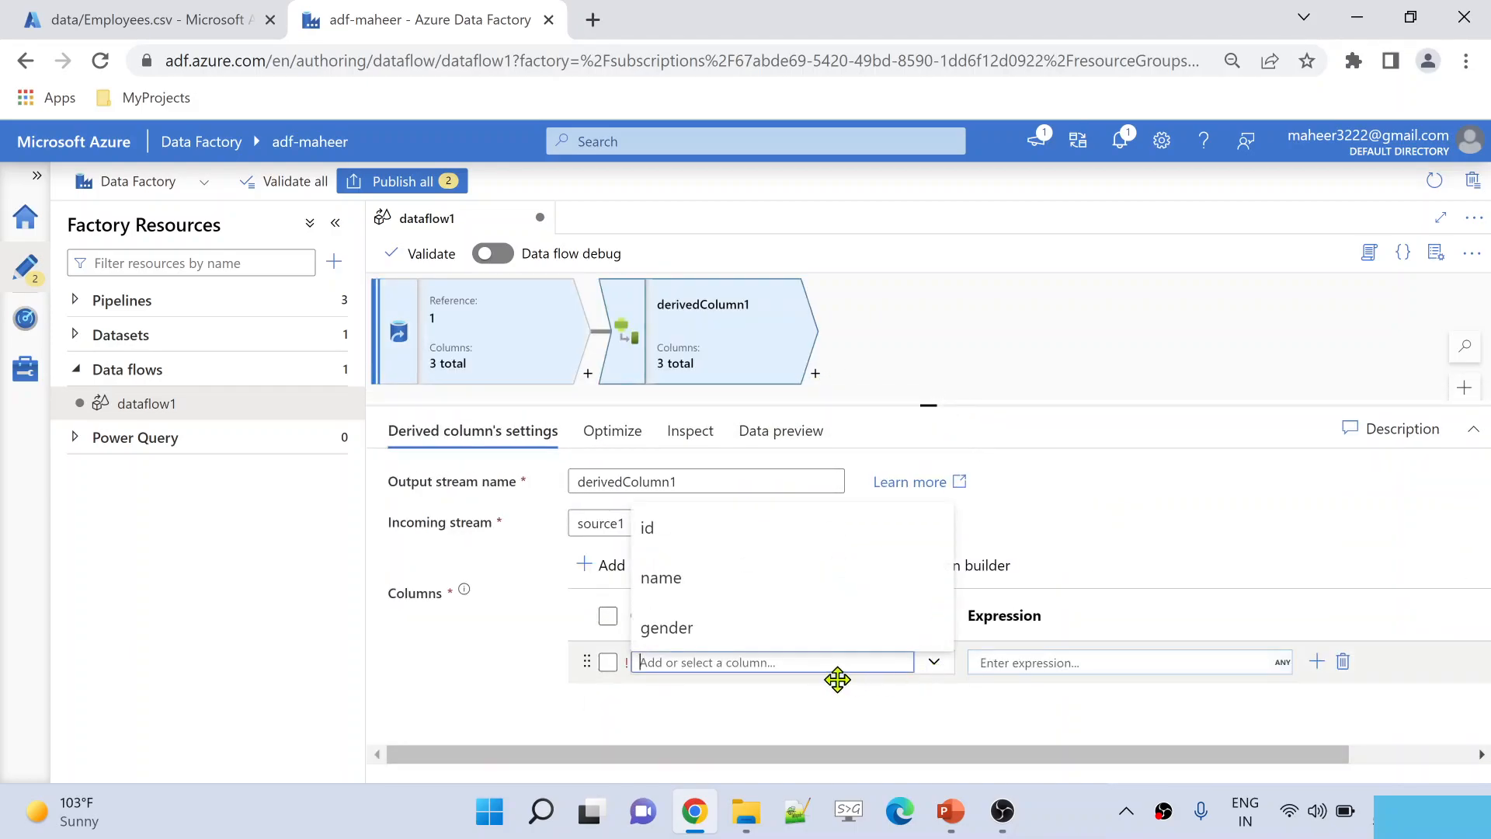
pyautogui.click(694, 623)
pyautogui.moveTo(1036, 404); pyautogui.dragTo(1035, 343)
pyautogui.click(1054, 598)
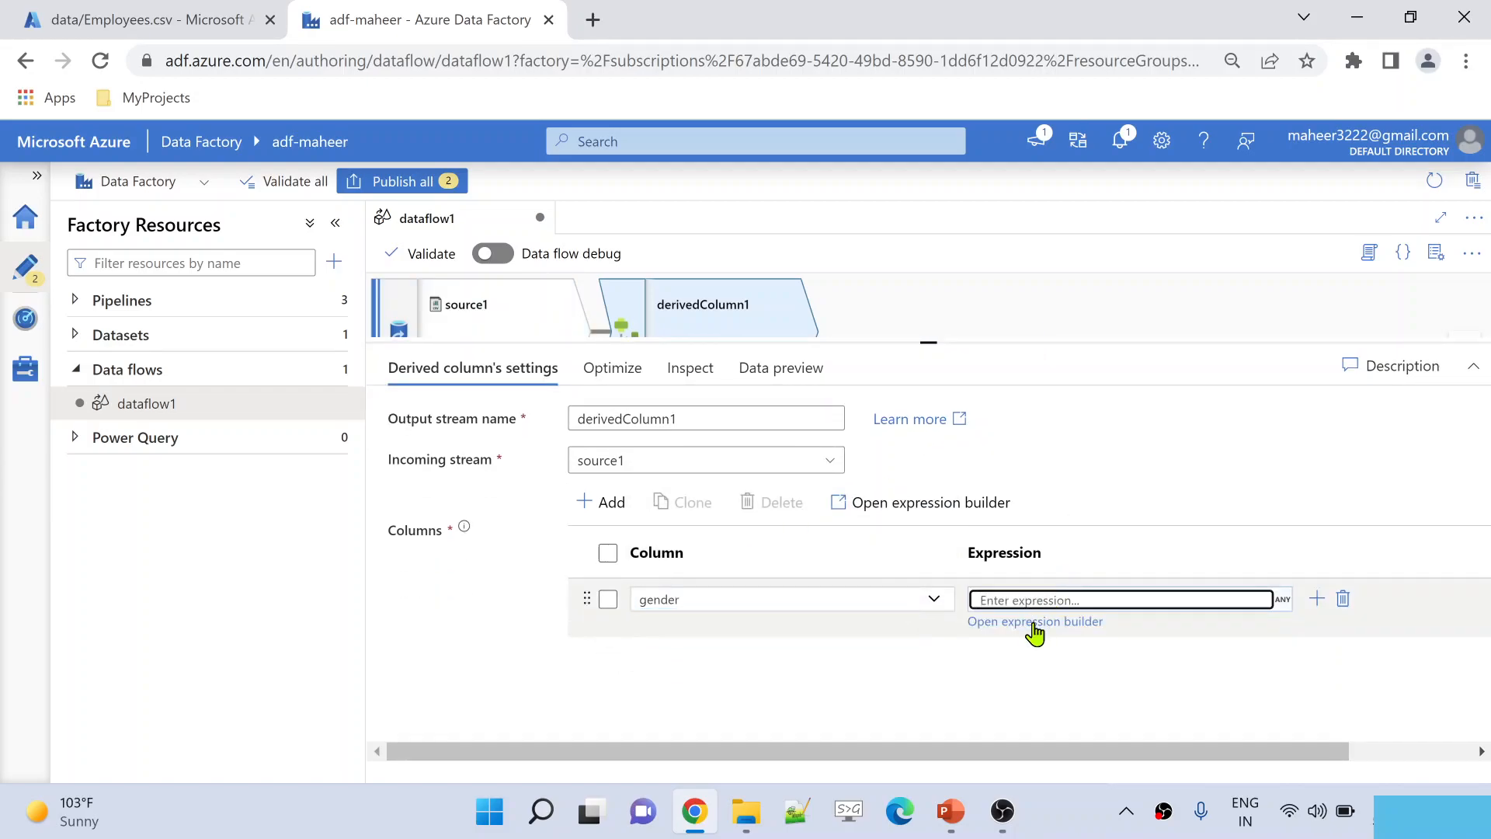
pyautogui.click(1031, 621)
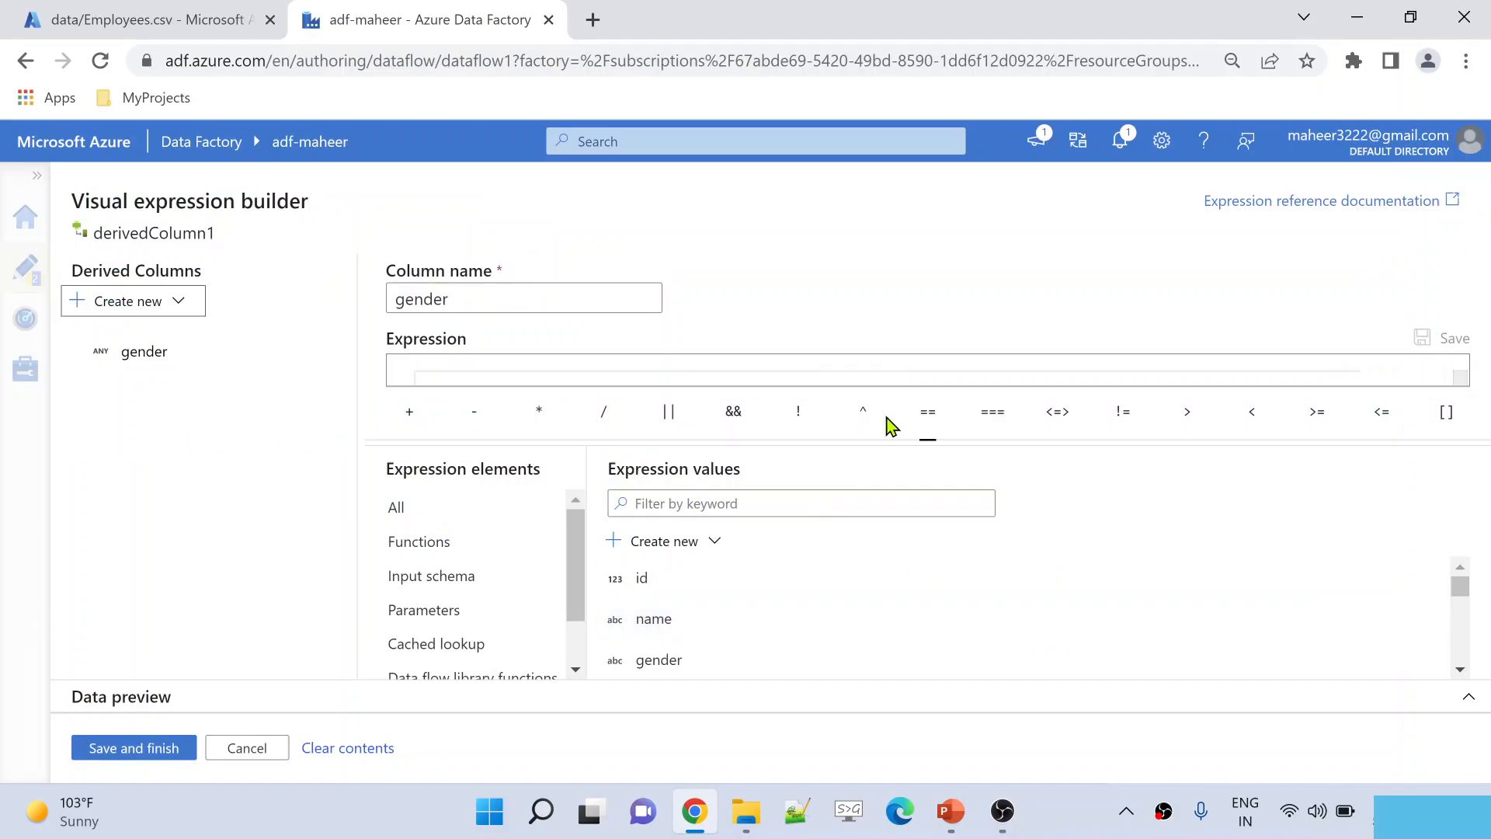
# - Enter the expression iif(gender=='male',1,iif(gender=='female',0,-1)) for the gender derived column
pyautogui.moveTo(892, 440); pyautogui.dragTo(876, 483)
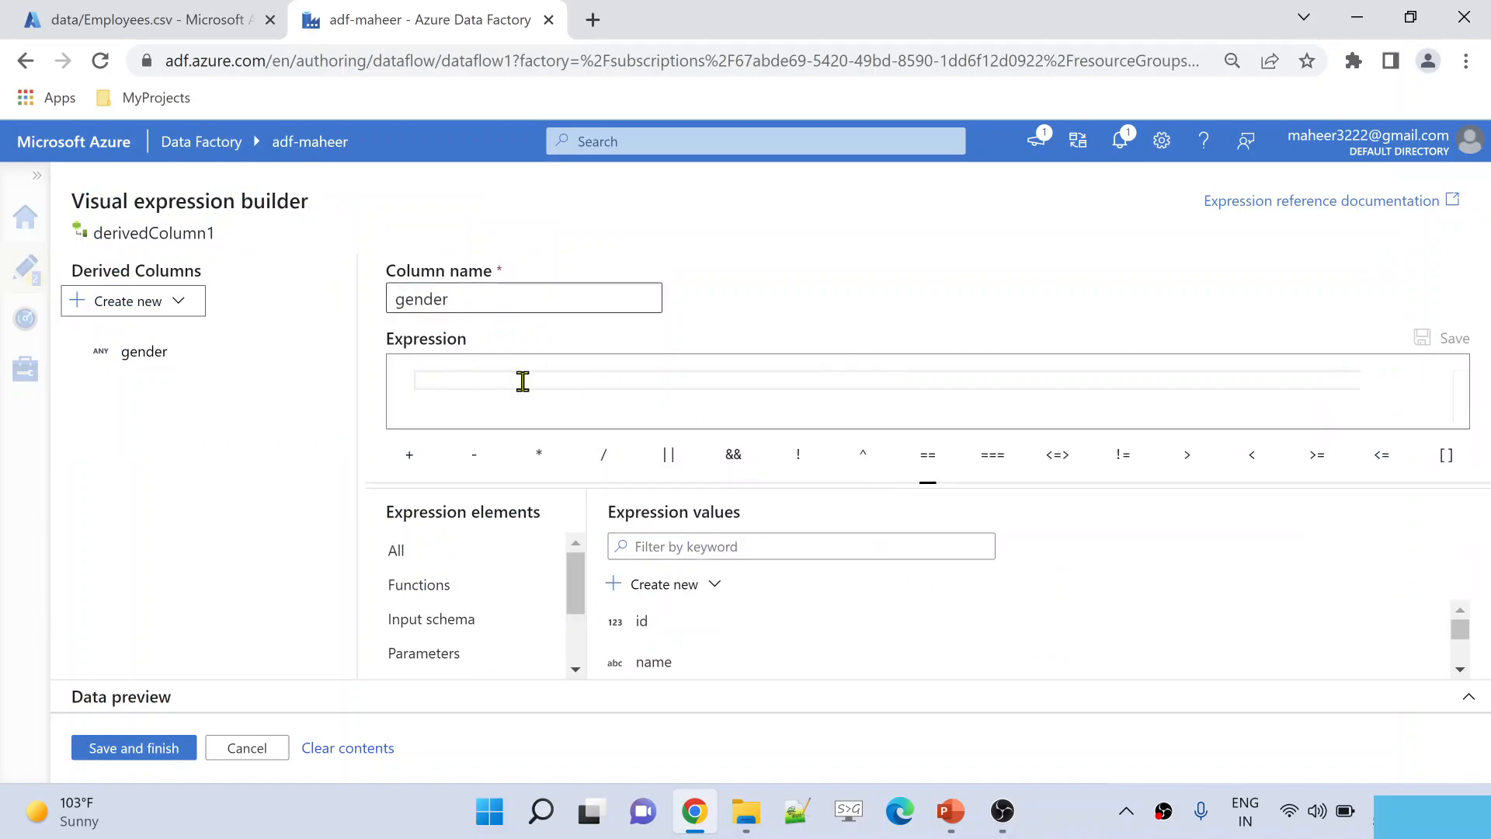
pyautogui.click(520, 394)
pyautogui.write('iif')
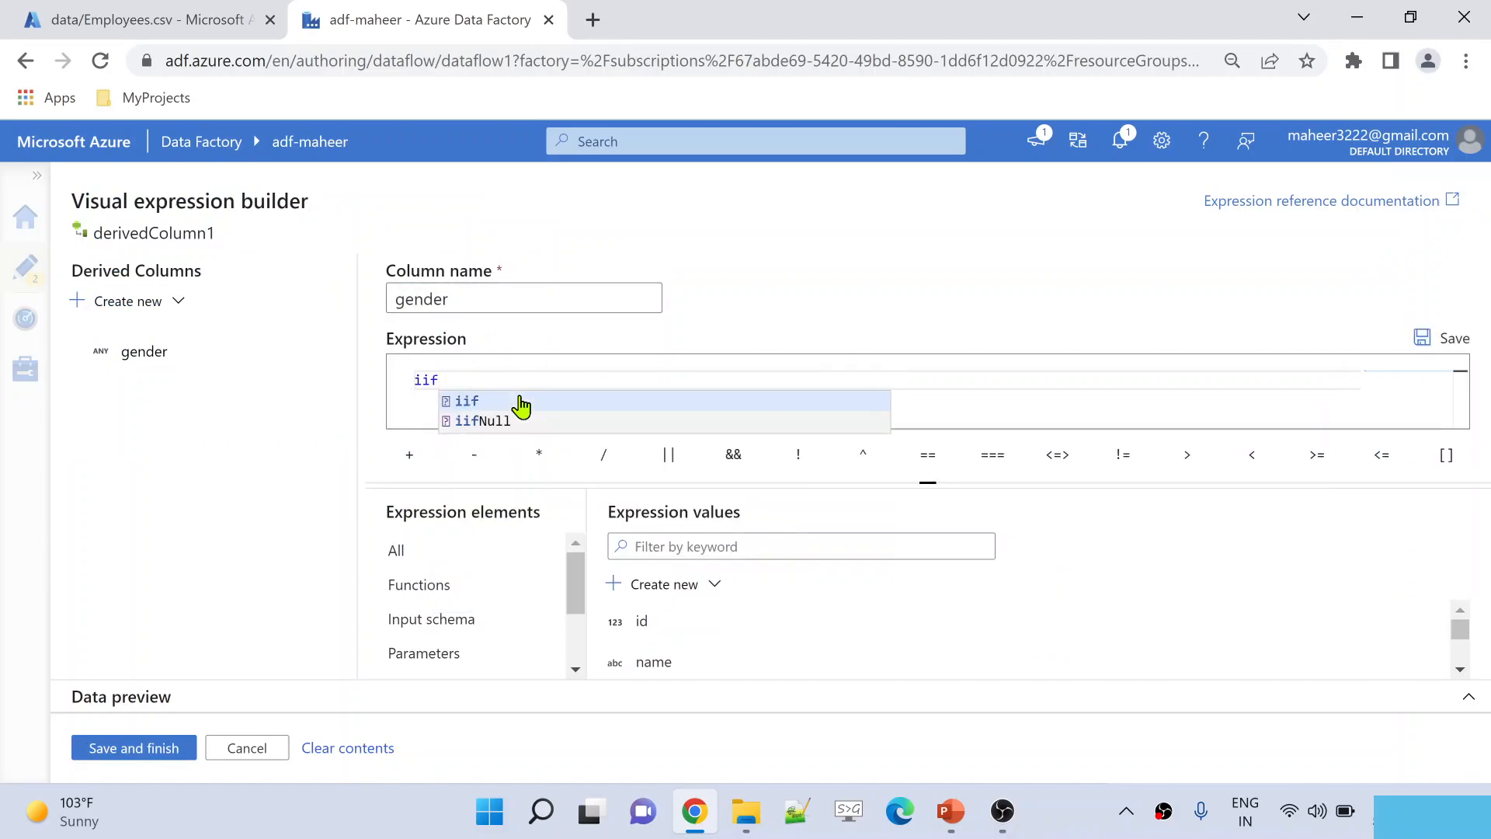
pyautogui.write('(')
pyautogui.write('gender==')
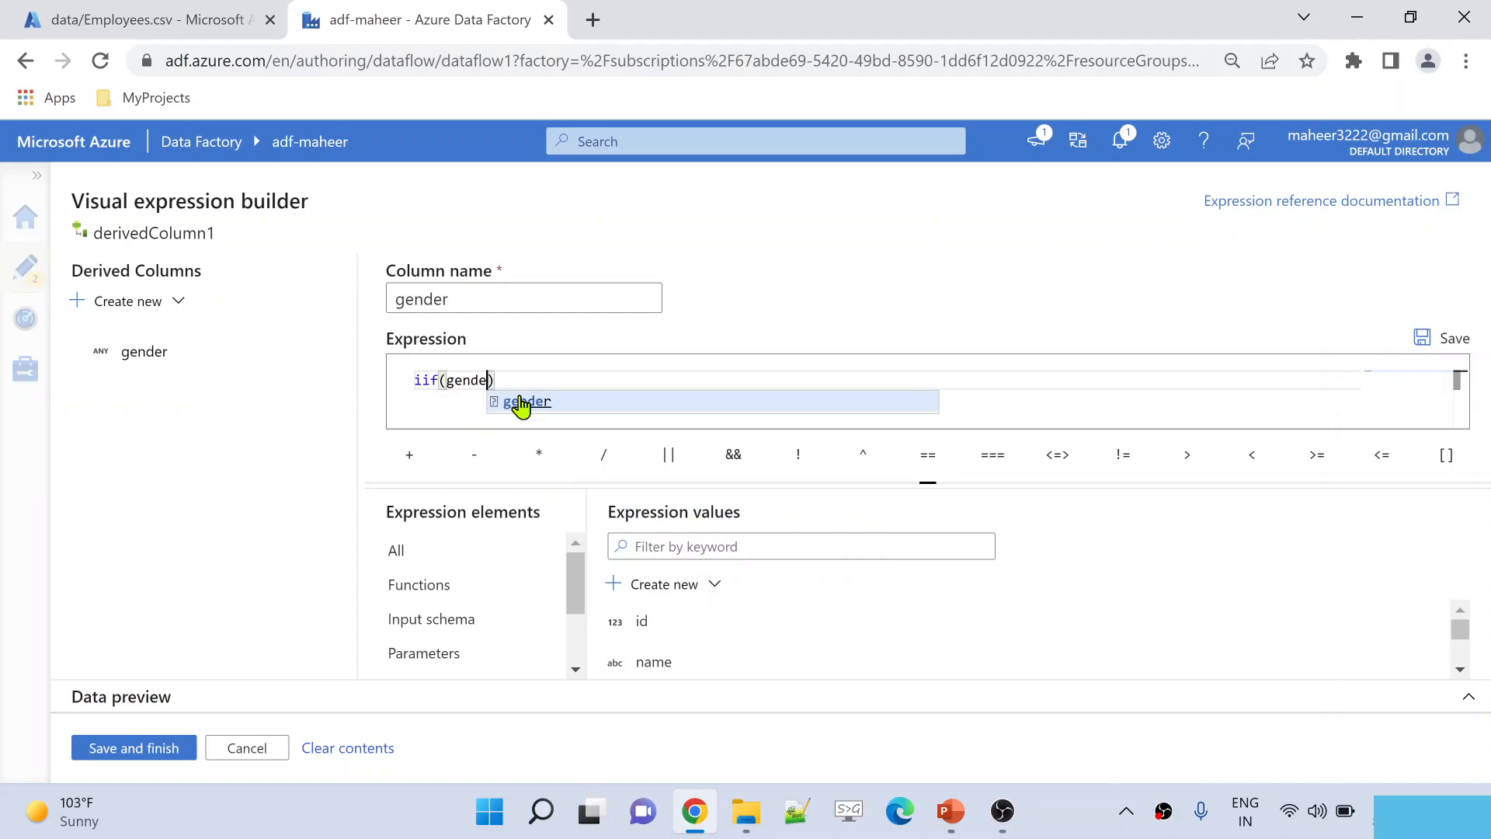
pyautogui.write("'male',1,")
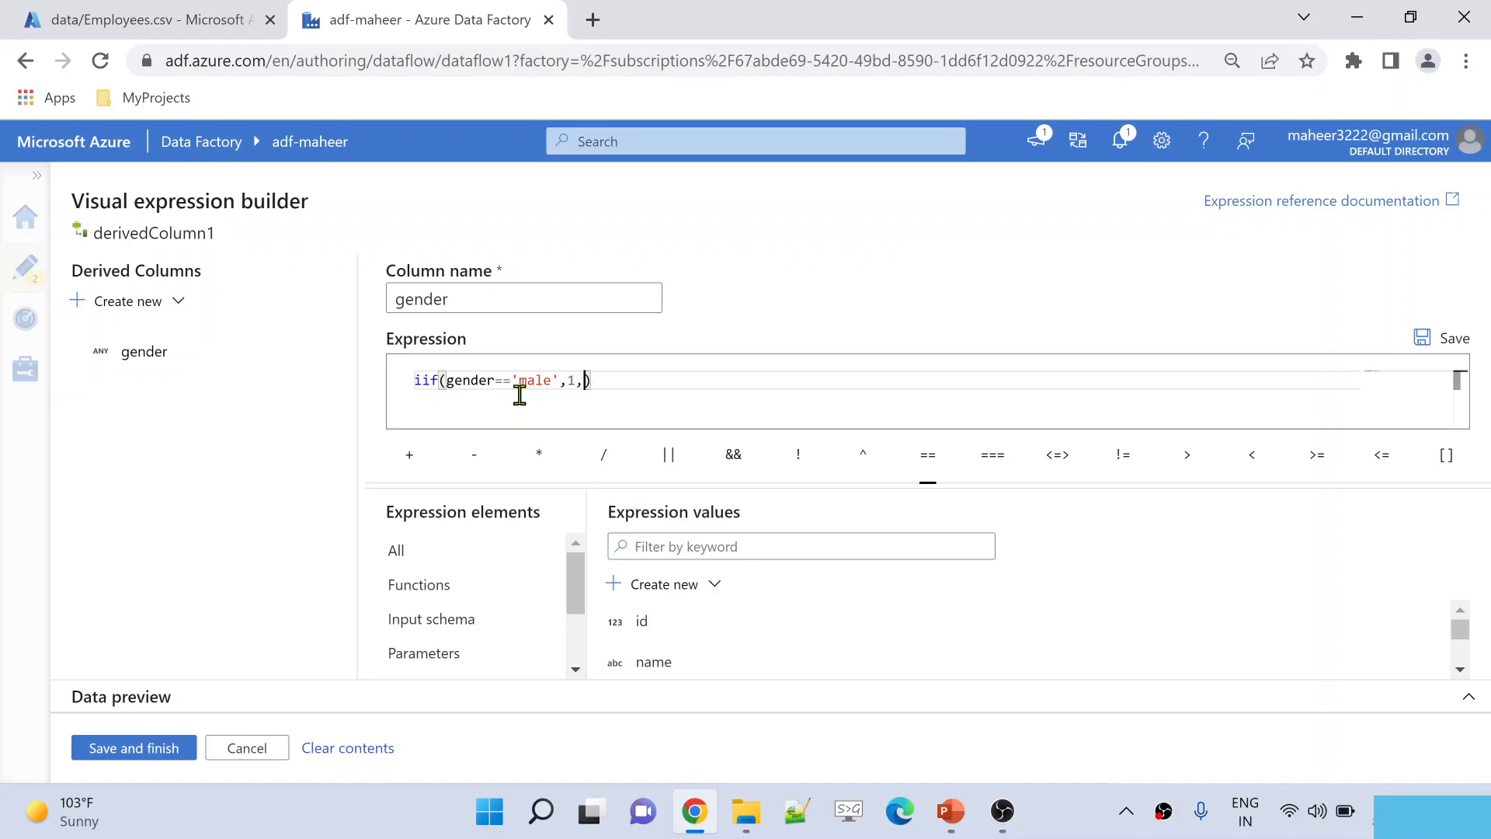
pyautogui.write('iif(')
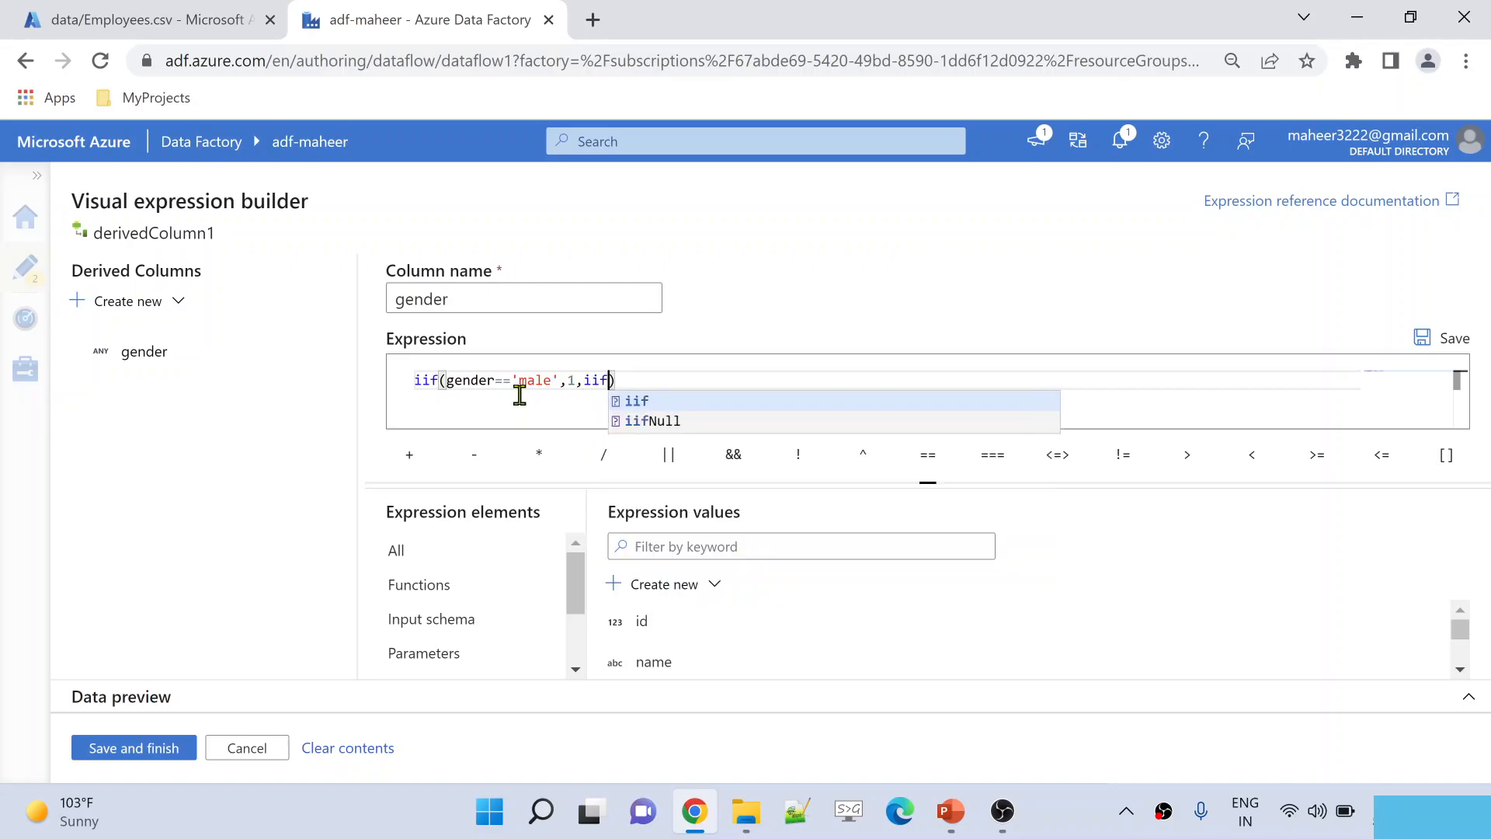
pyautogui.write('gender=')
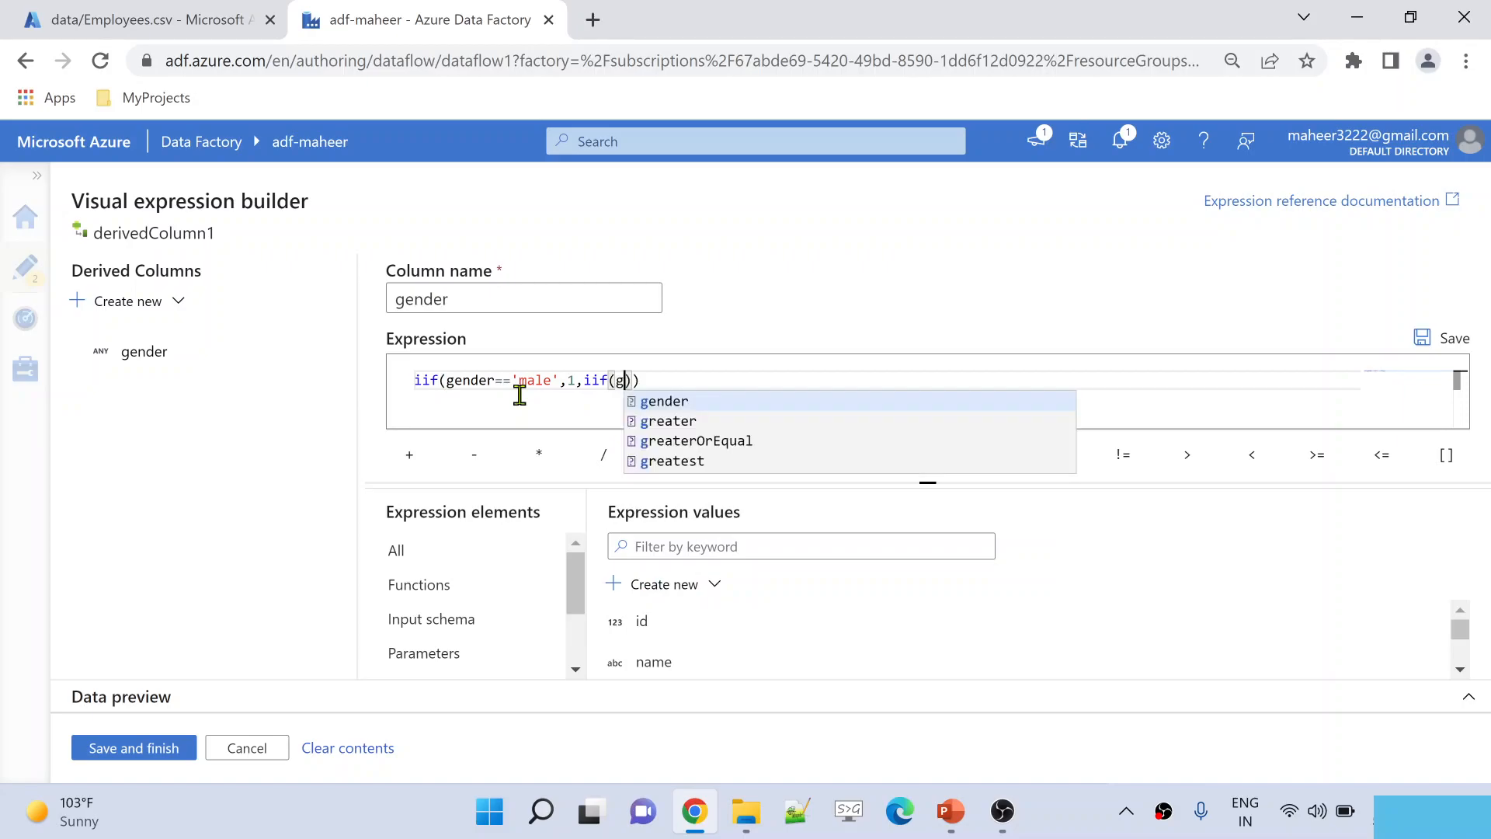
pyautogui.write("='femal")
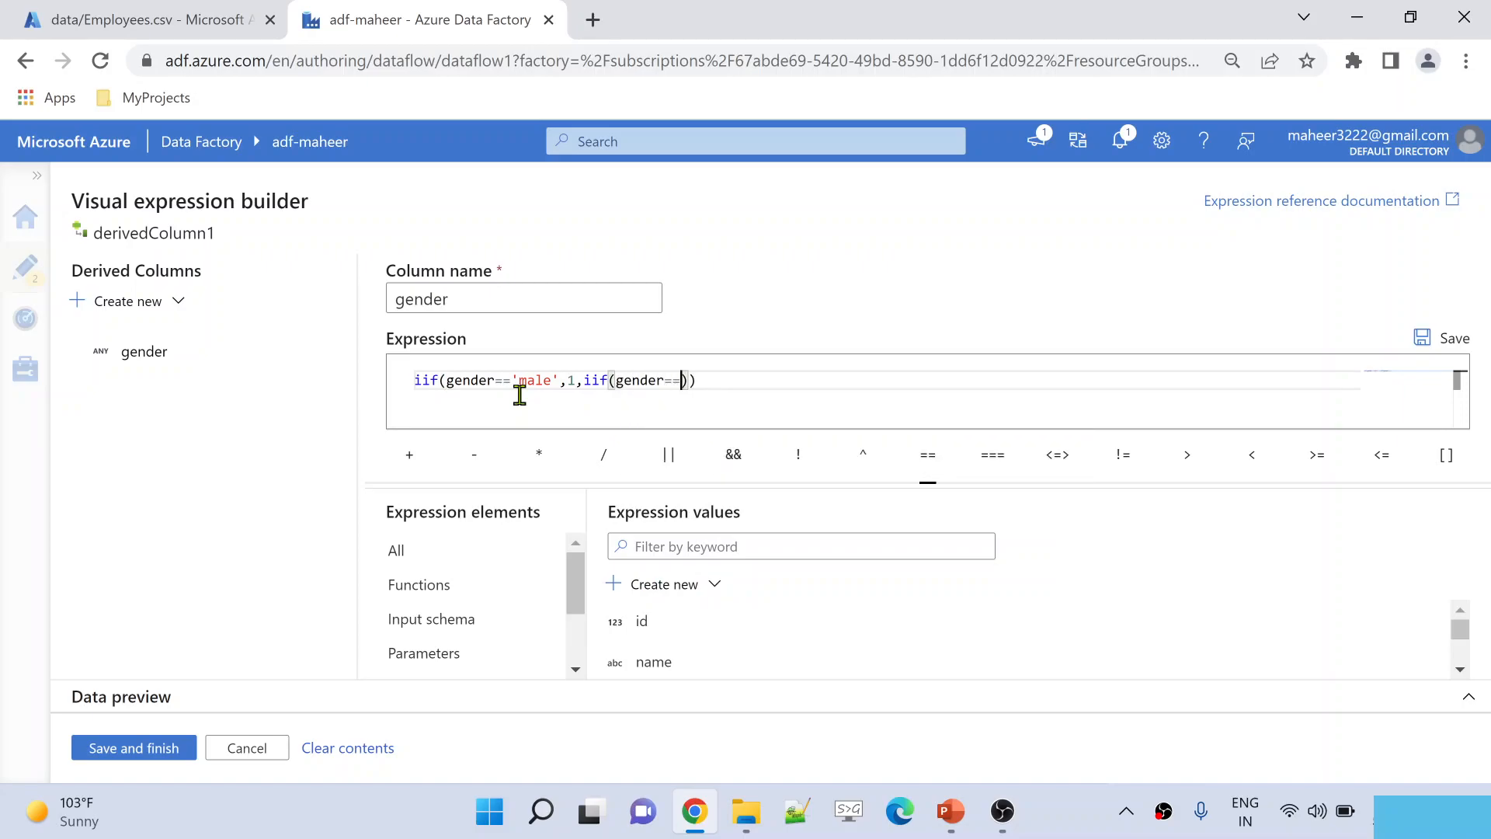
pyautogui.write("e',0,-1")
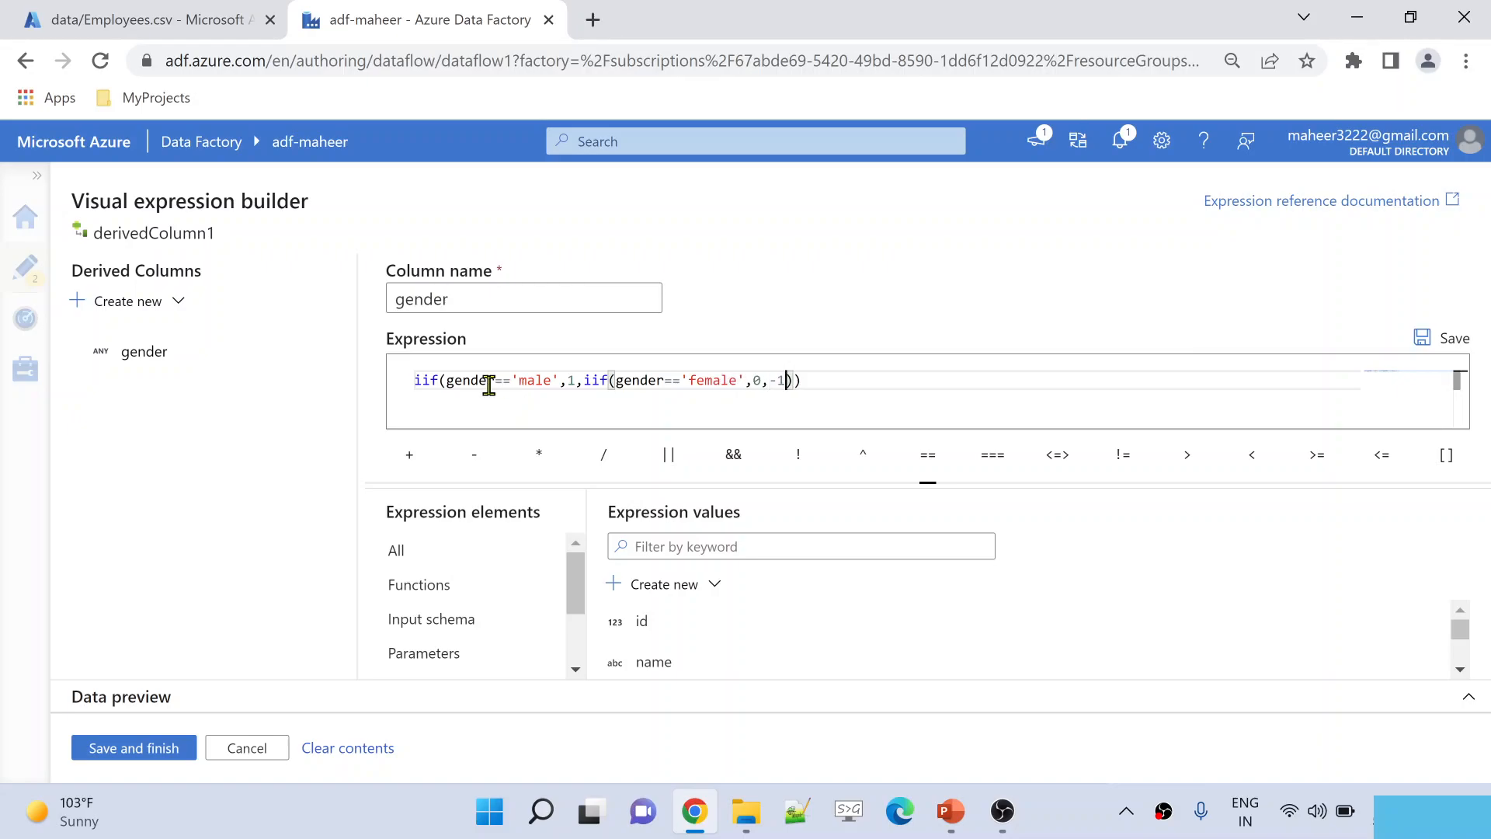
# - Review the branches of the nested iif expression, select the whole expression for reuse, and save it to the derived column
pyautogui.moveTo(488, 380); pyautogui.dragTo(787, 381)
pyautogui.click(573, 381)
pyautogui.write('1,')
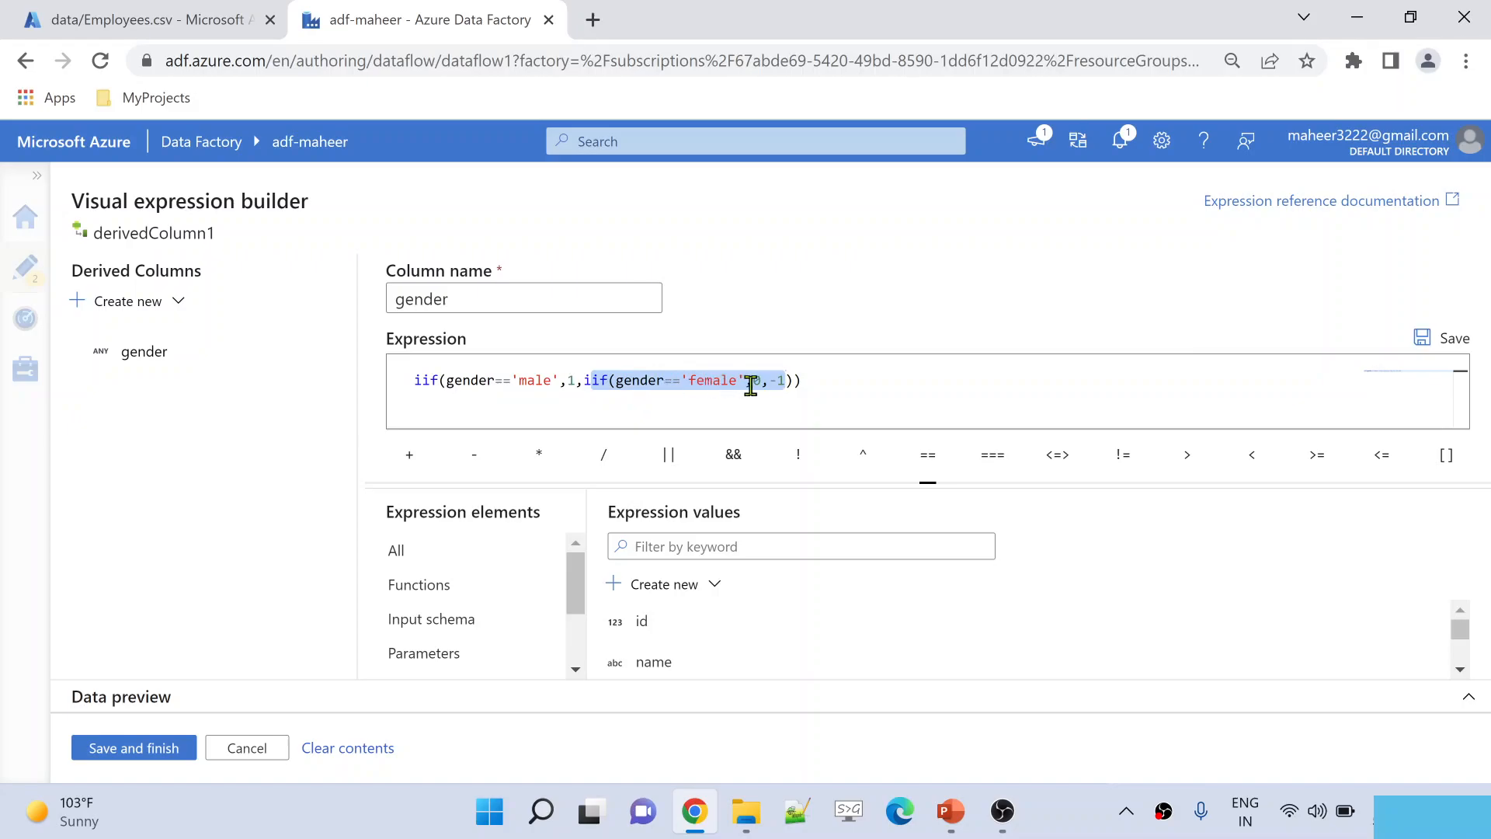
pyautogui.click(753, 386)
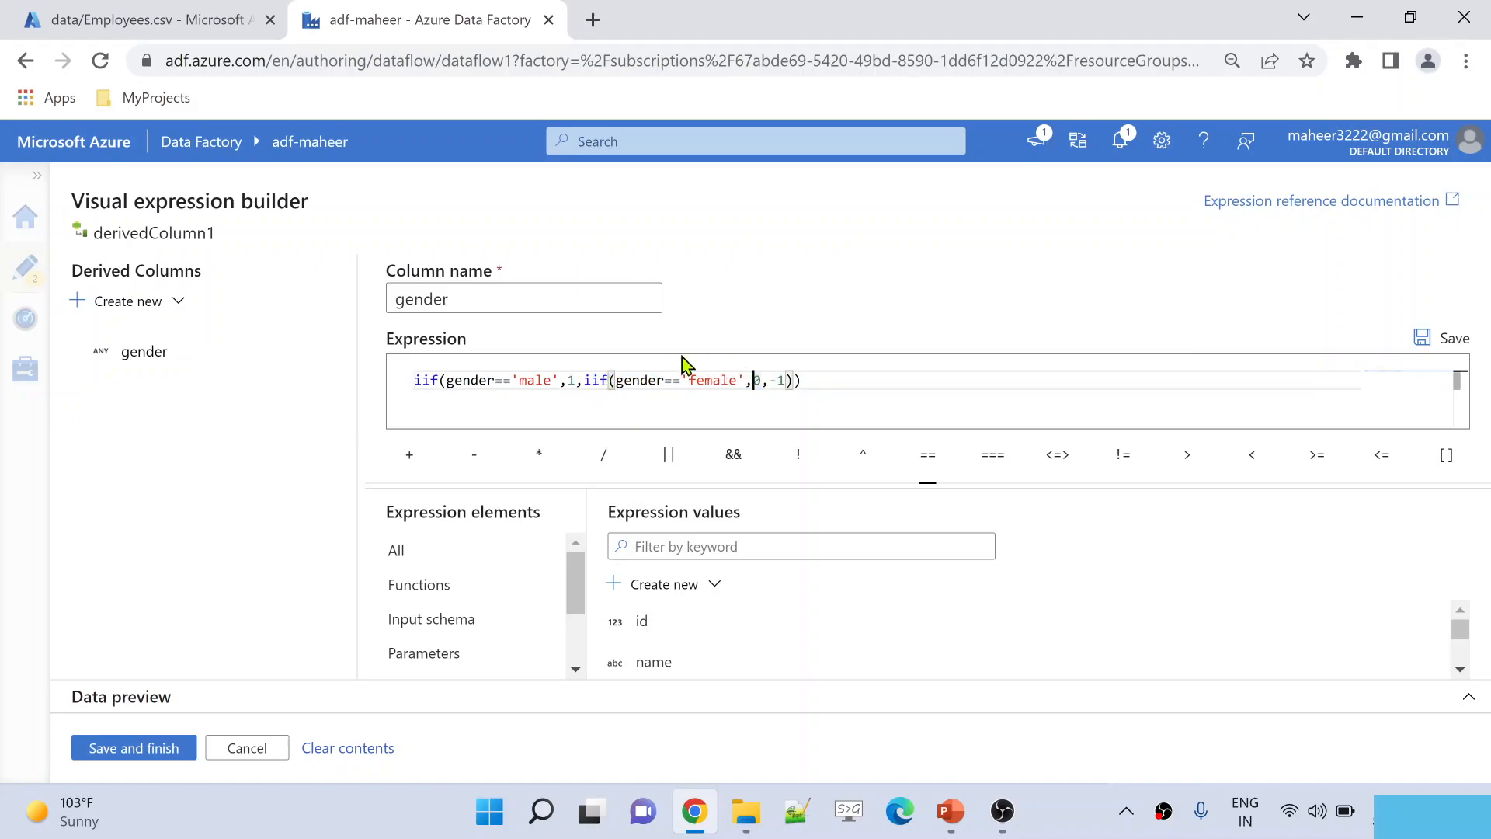
pyautogui.moveTo(770, 380); pyautogui.dragTo(787, 380)
pyautogui.click(884, 379)
pyautogui.hotkey('ctrl', 'a')
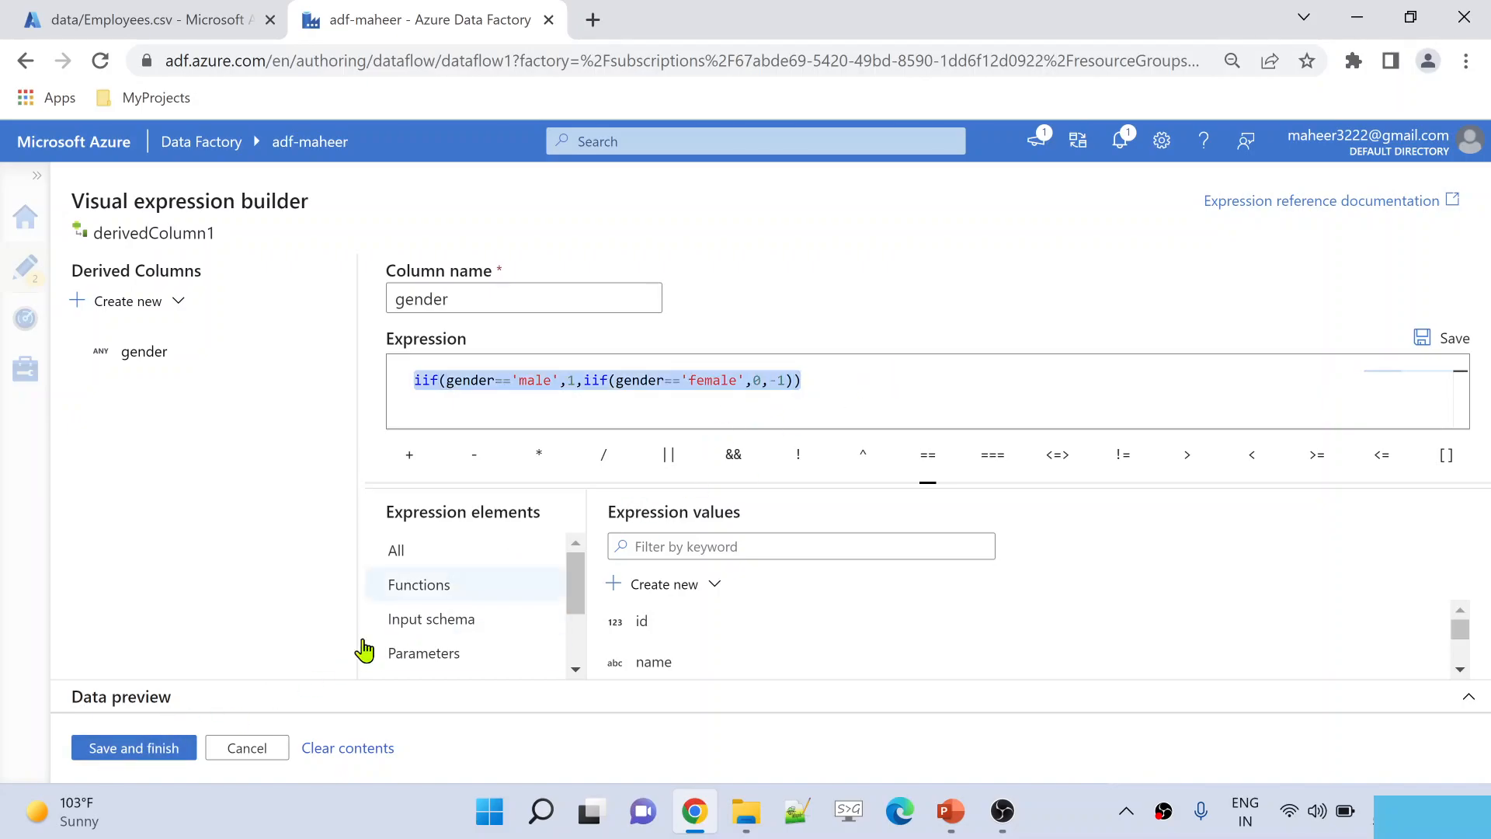
pyautogui.click(115, 769)
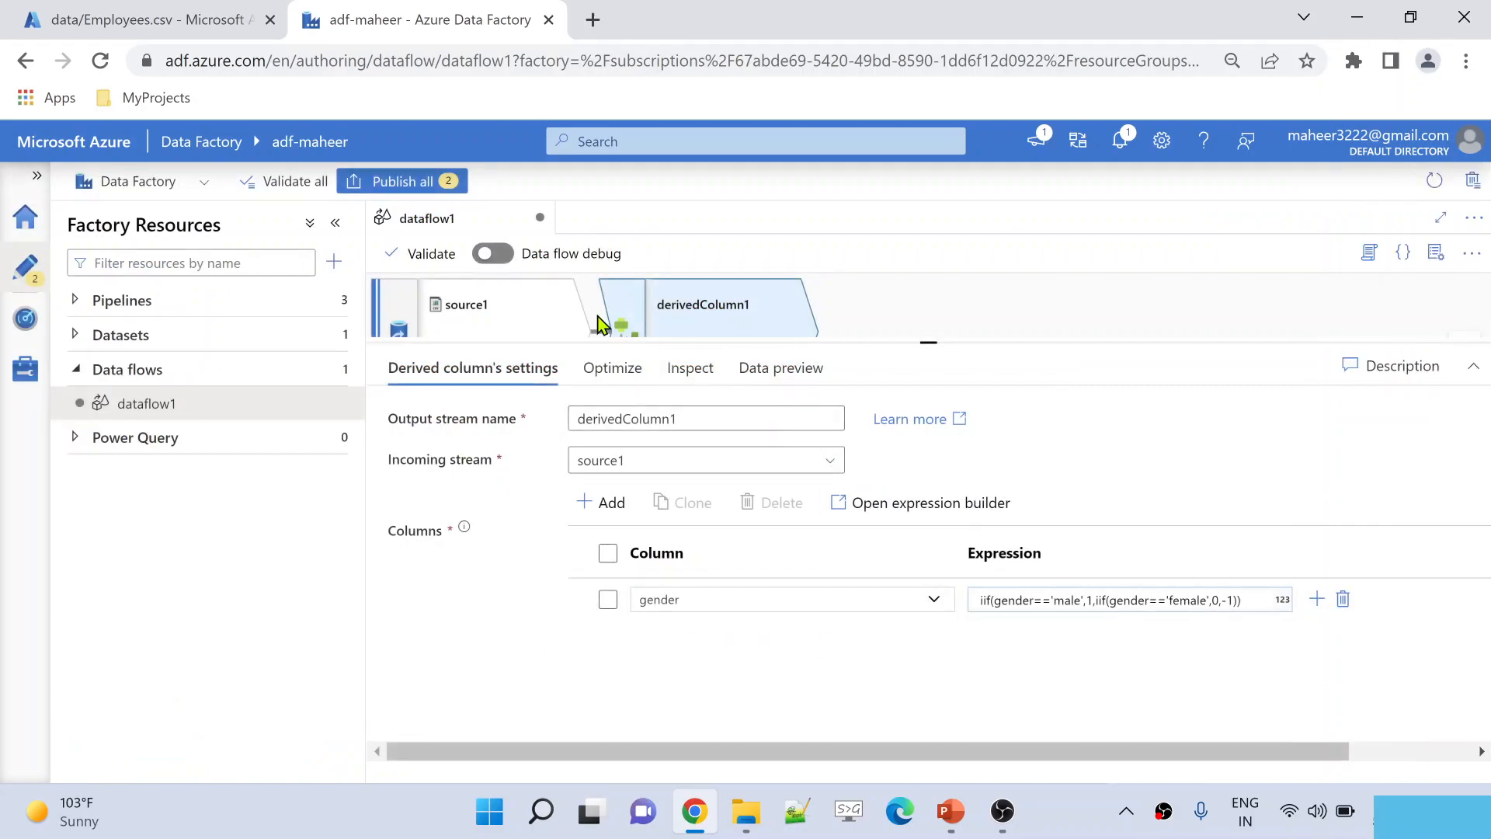
# - Turn on data flow debug for dataflow1 and recheck the row with id 9 in Employees.csv
pyautogui.click(493, 254)
pyautogui.click(1225, 752)
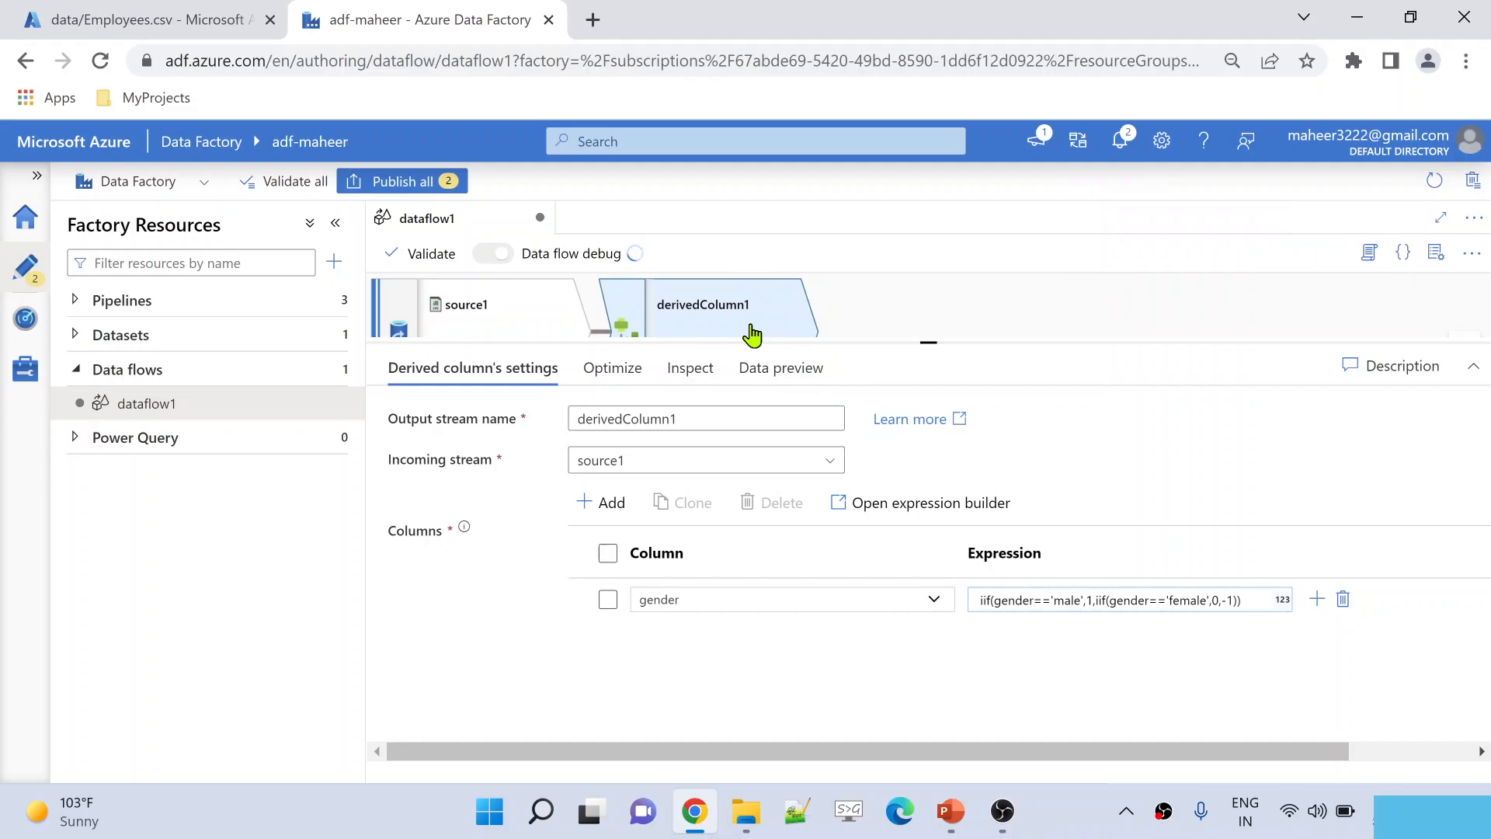
pyautogui.click(187, 20)
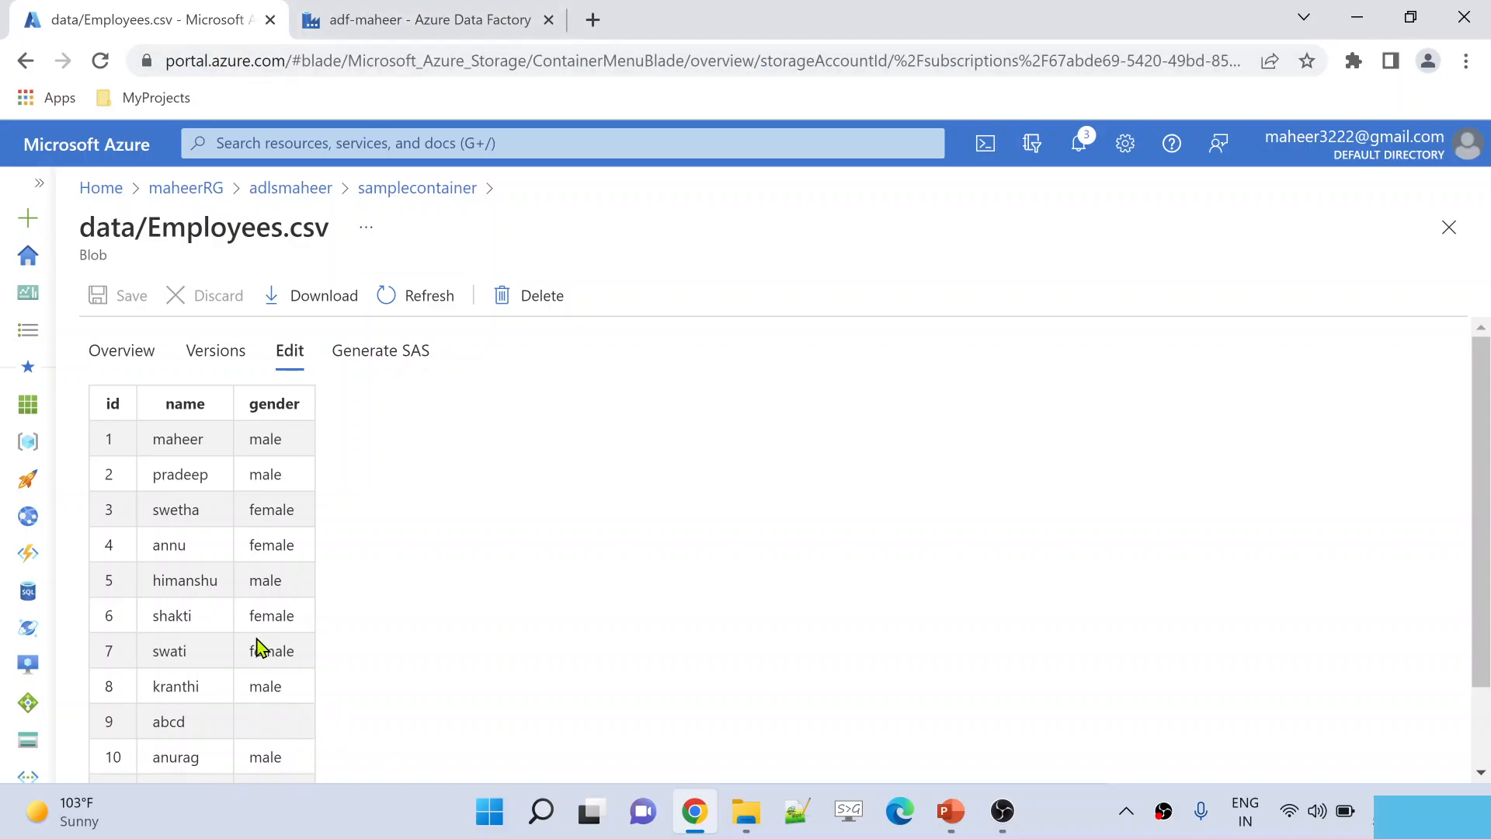
pyautogui.moveTo(102, 726); pyautogui.dragTo(283, 736)
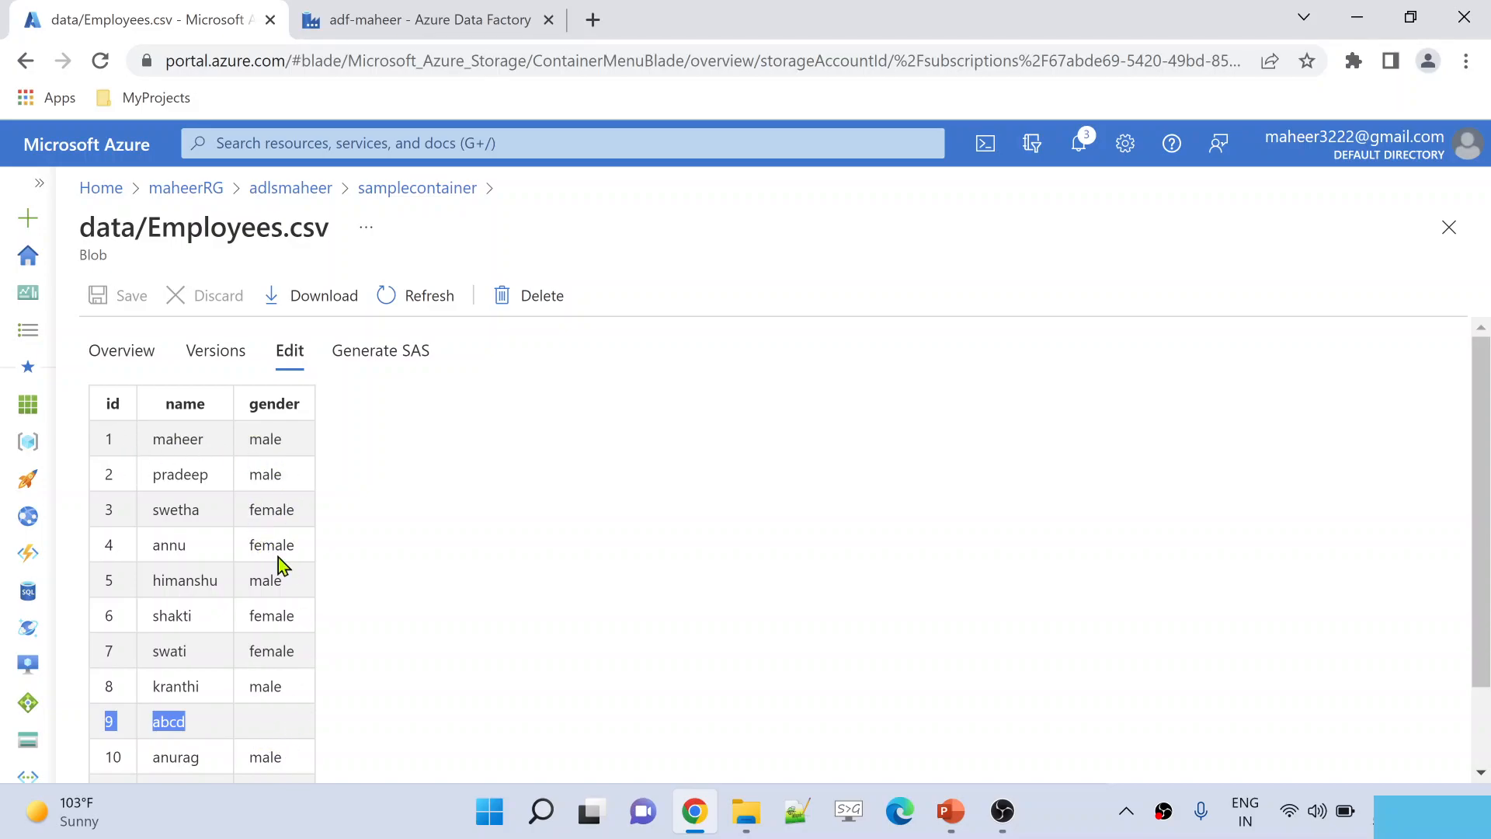
pyautogui.click(431, 17)
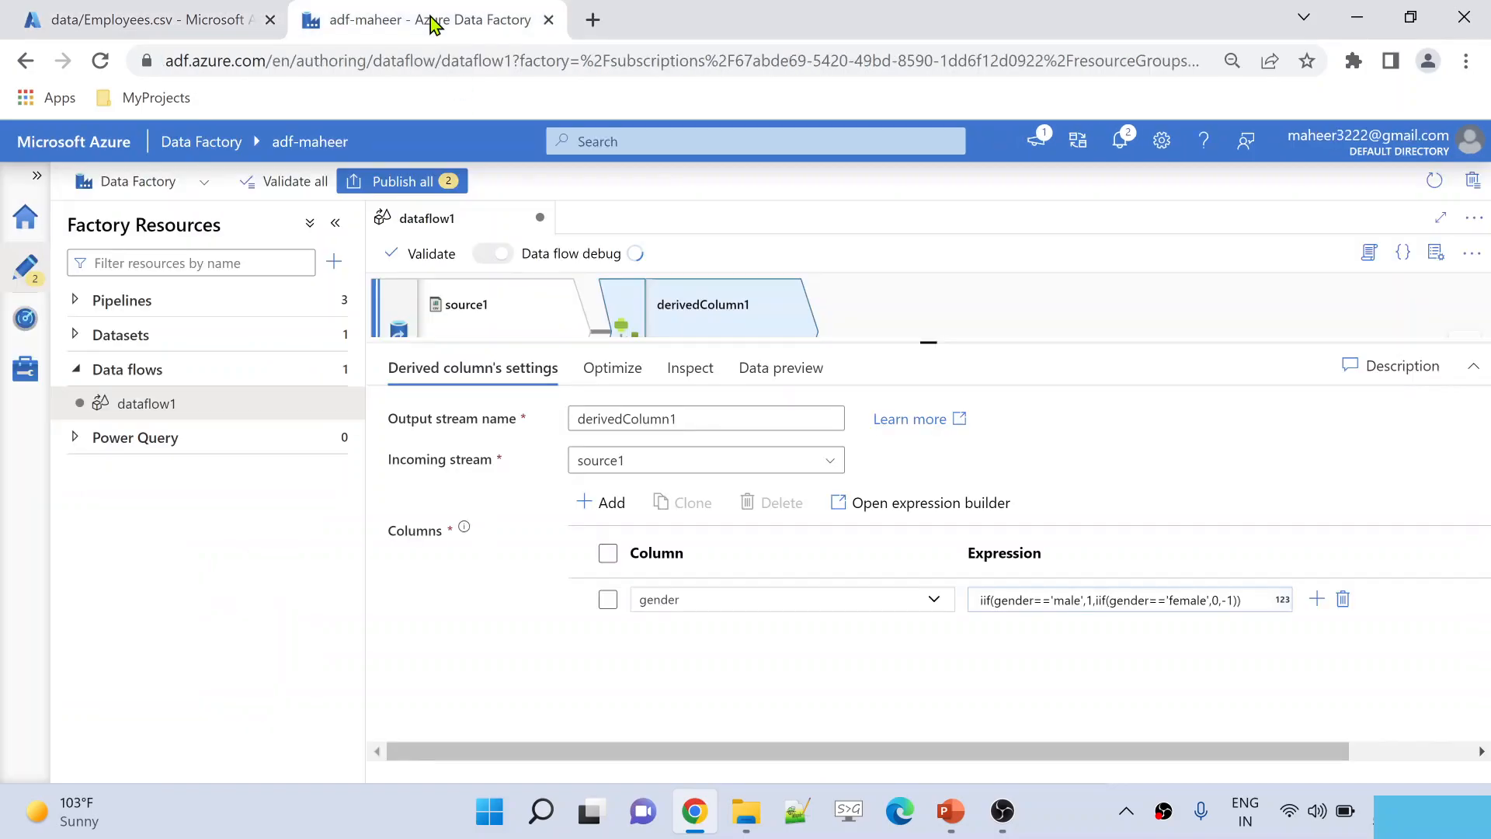
# - Refresh the data preview of derivedColumn1 and examine the derived gender codes across all rows
pyautogui.click(830, 367)
pyautogui.click(439, 455)
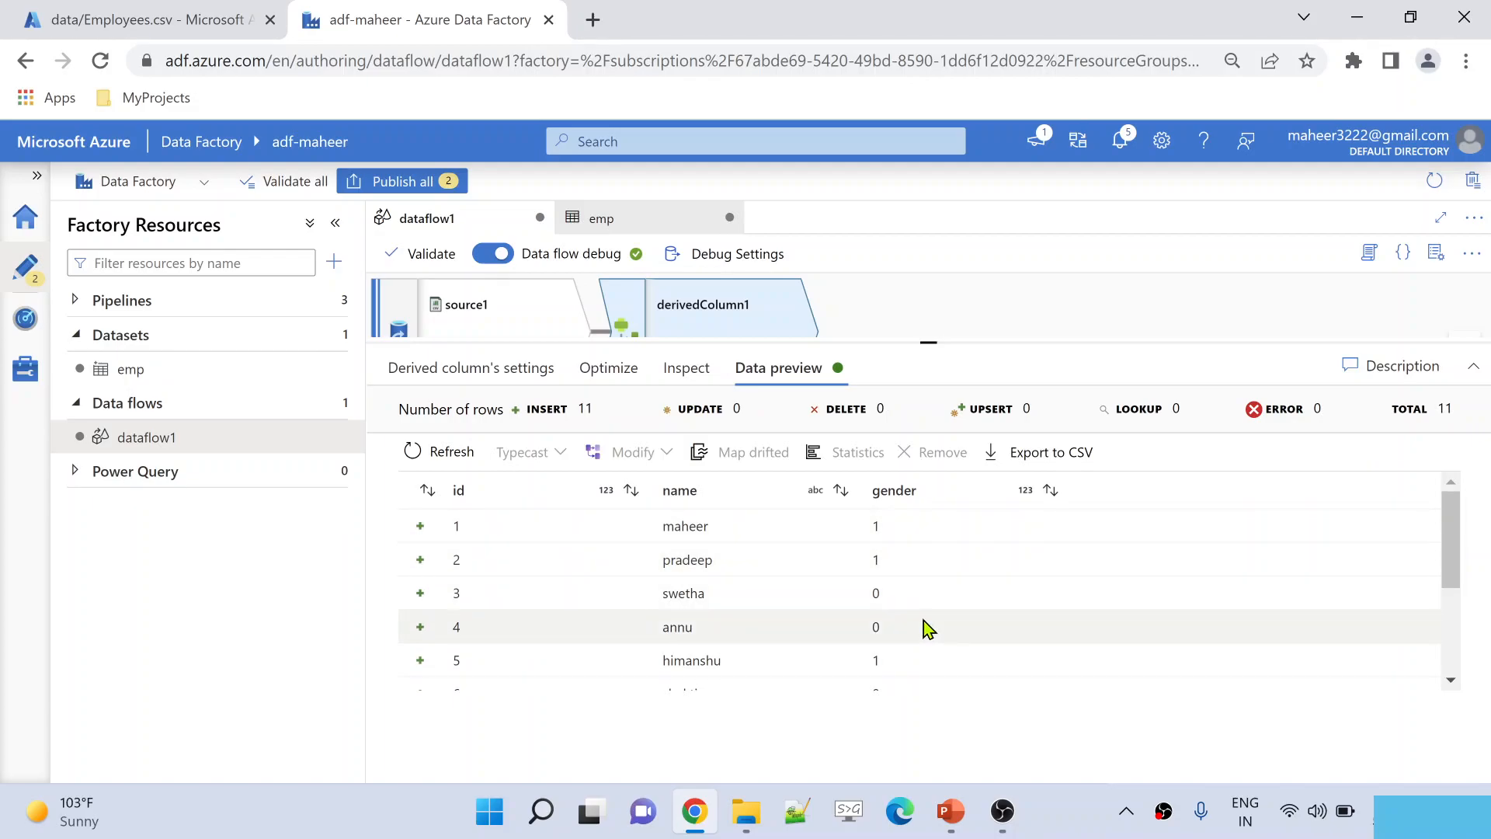
pyautogui.scroll(-2, 924, 622)
pyautogui.scroll(-1, 927, 628)
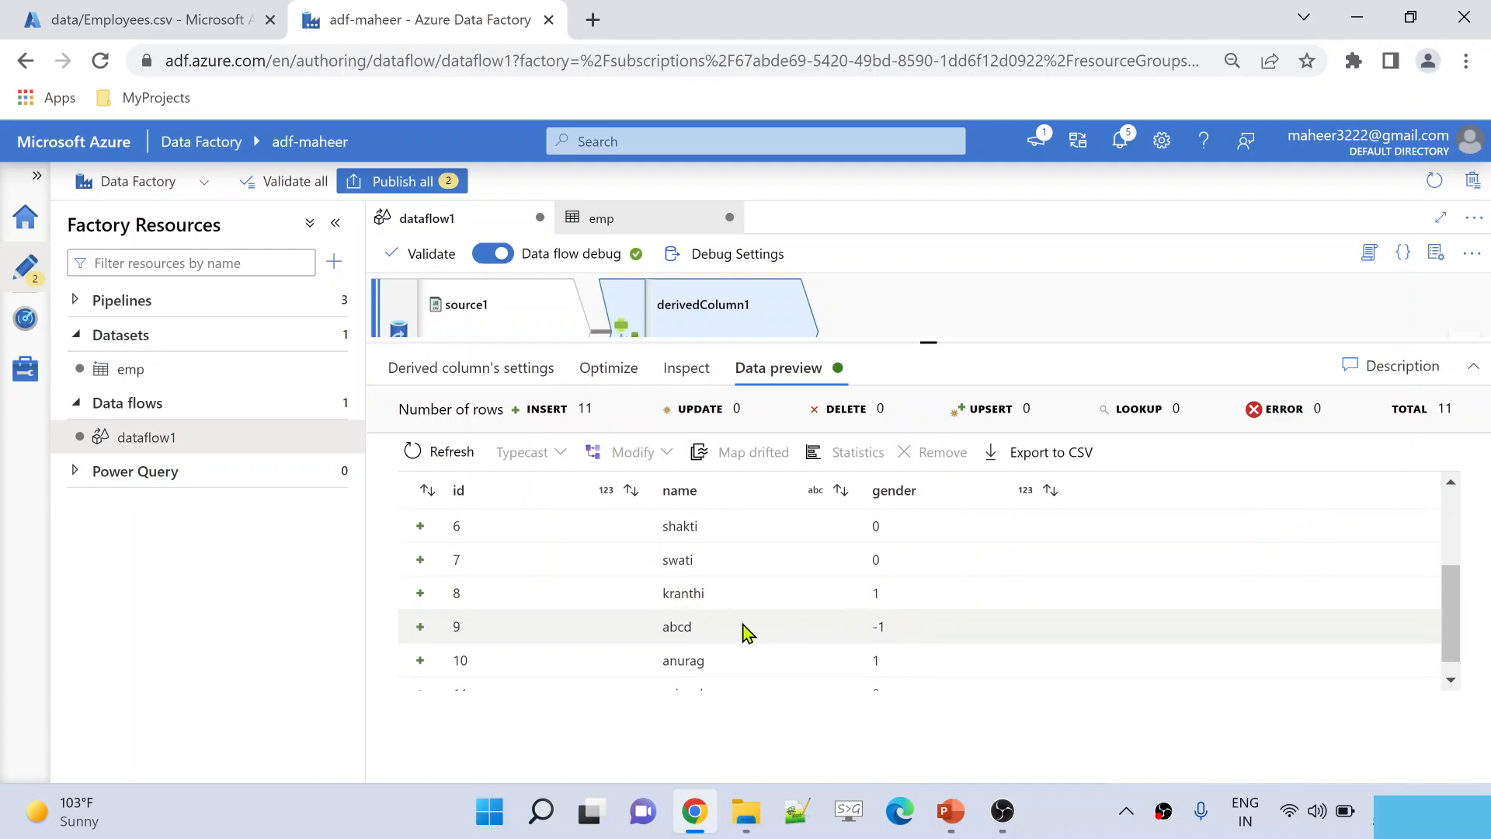
pyautogui.scroll(3, 869, 626)
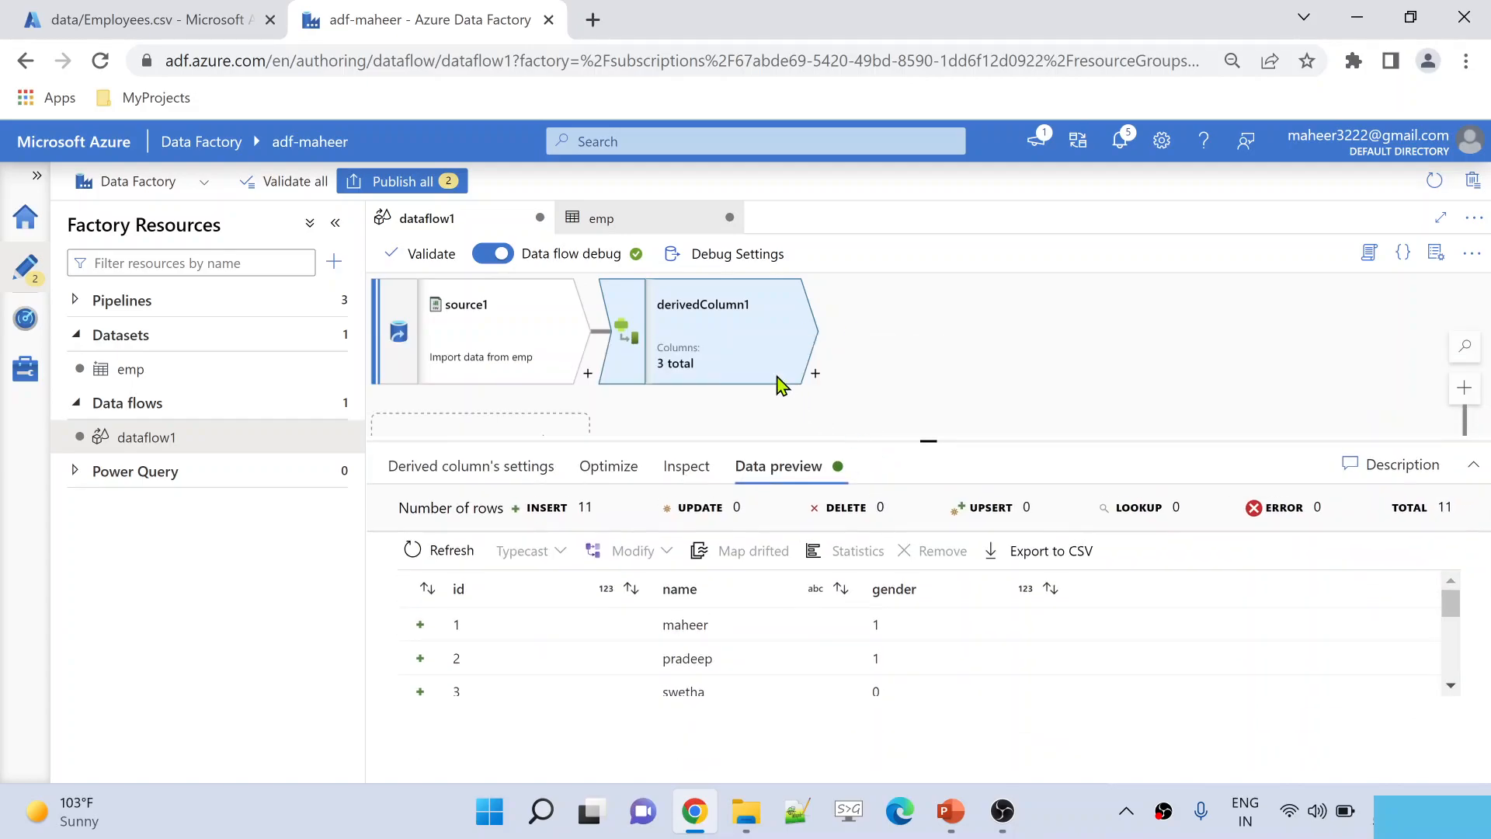
# - Revisit the derived column's expression and start a new data flow library named stringFunction in the factory's management area
pyautogui.click(528, 468)
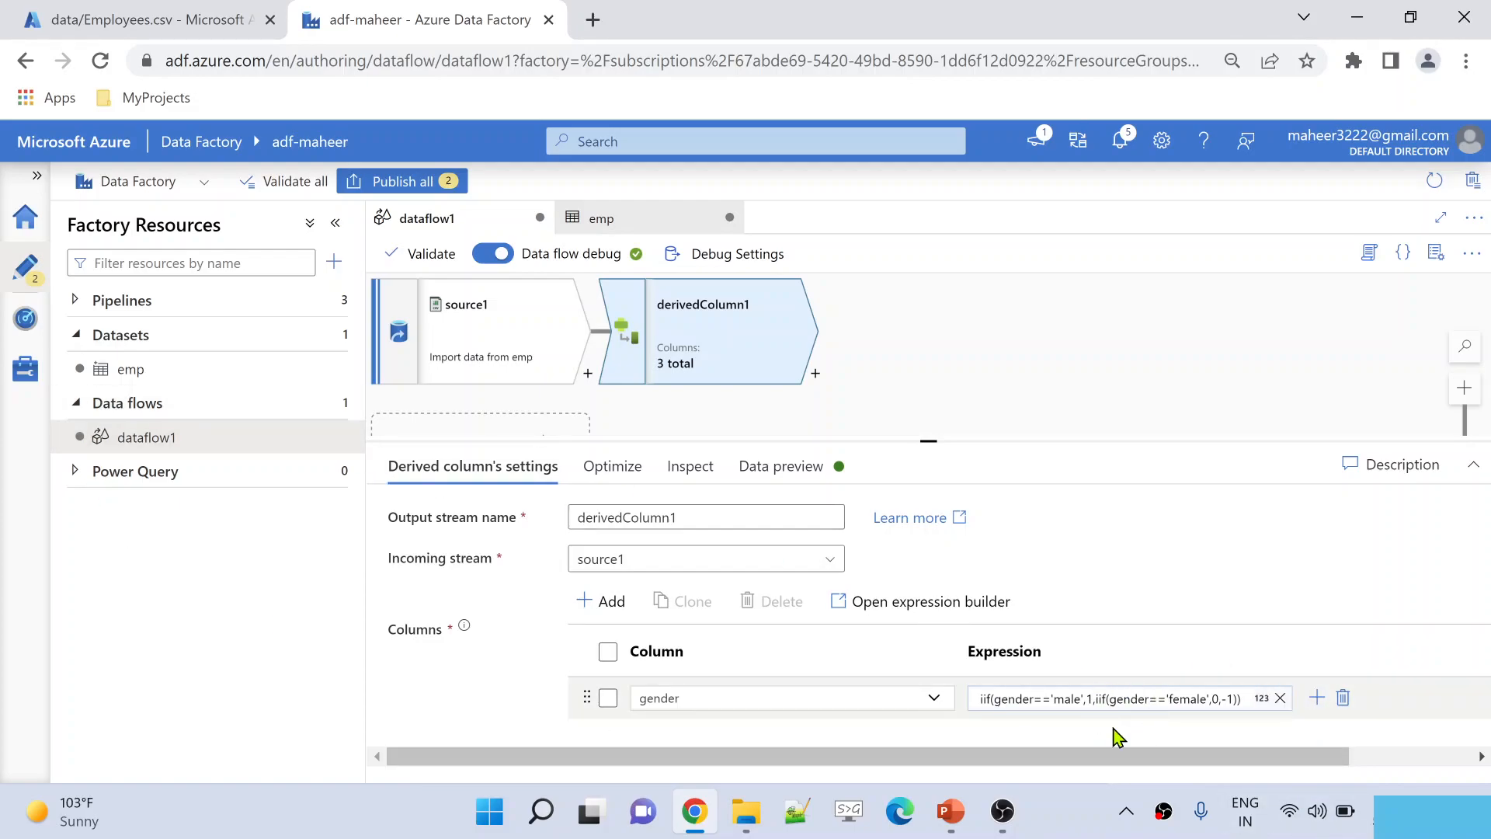
pyautogui.click(27, 375)
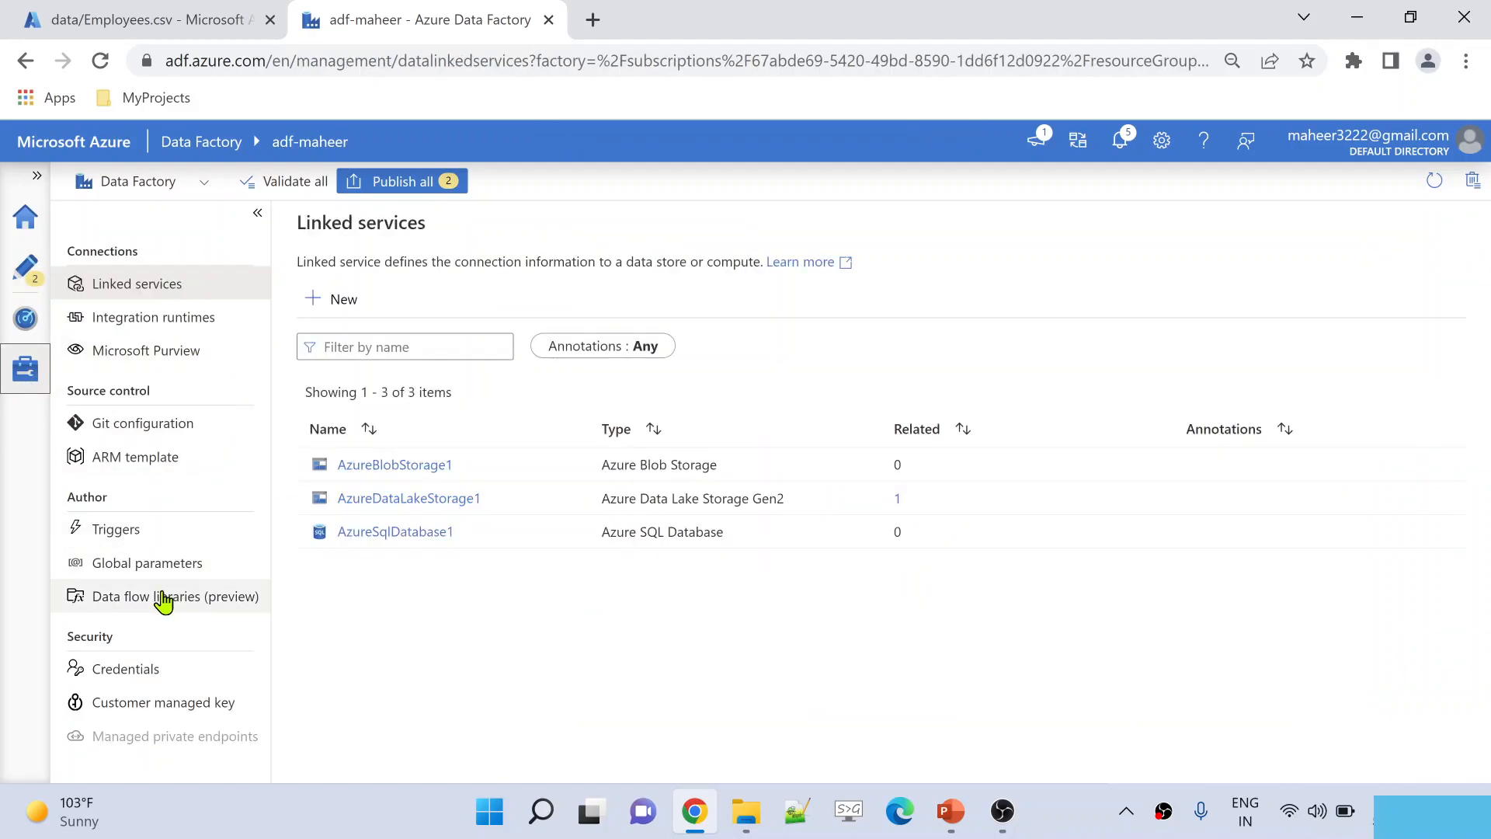
pyautogui.click(166, 605)
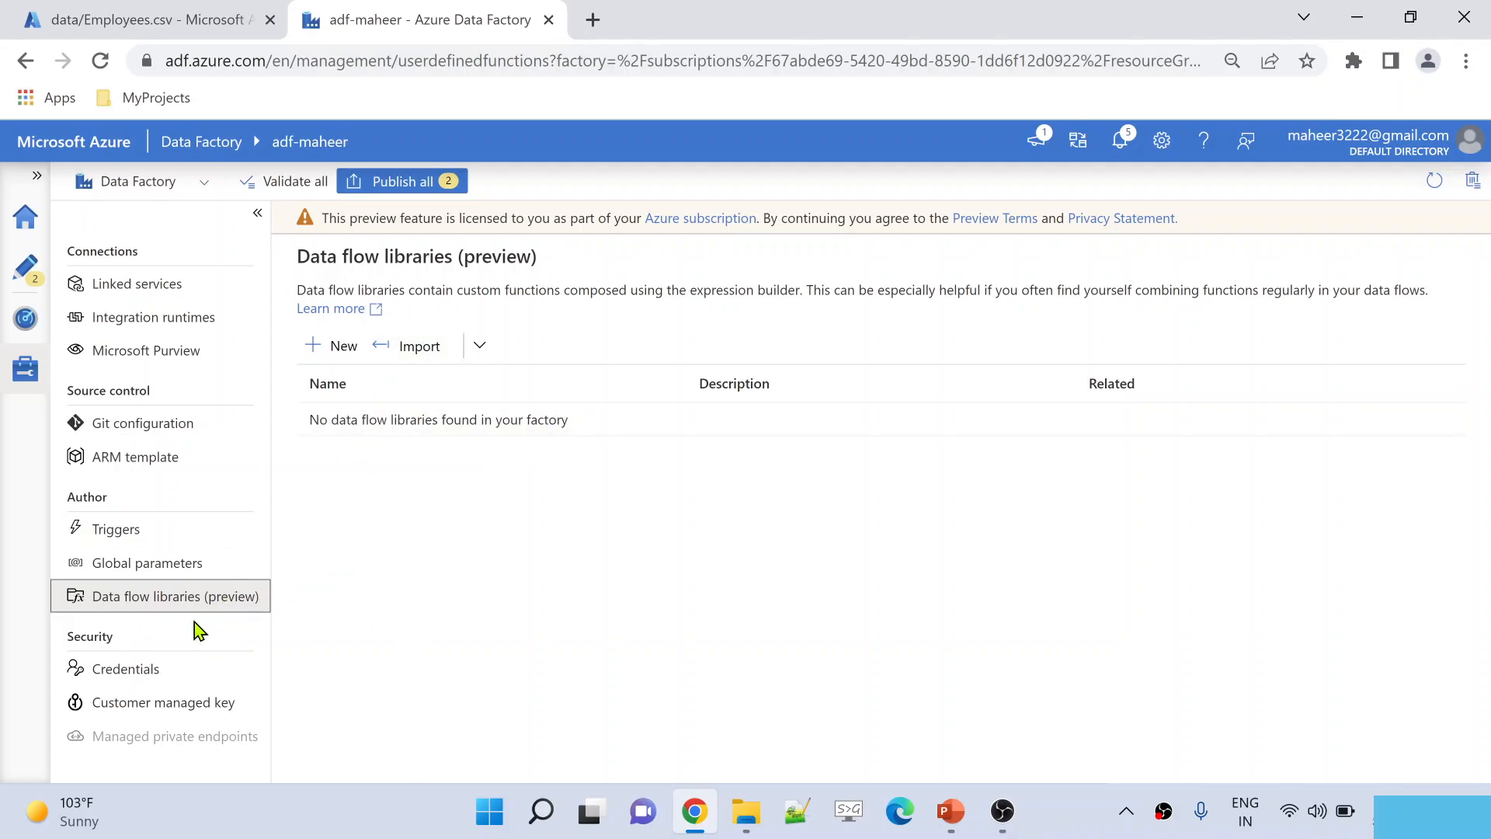
pyautogui.click(340, 356)
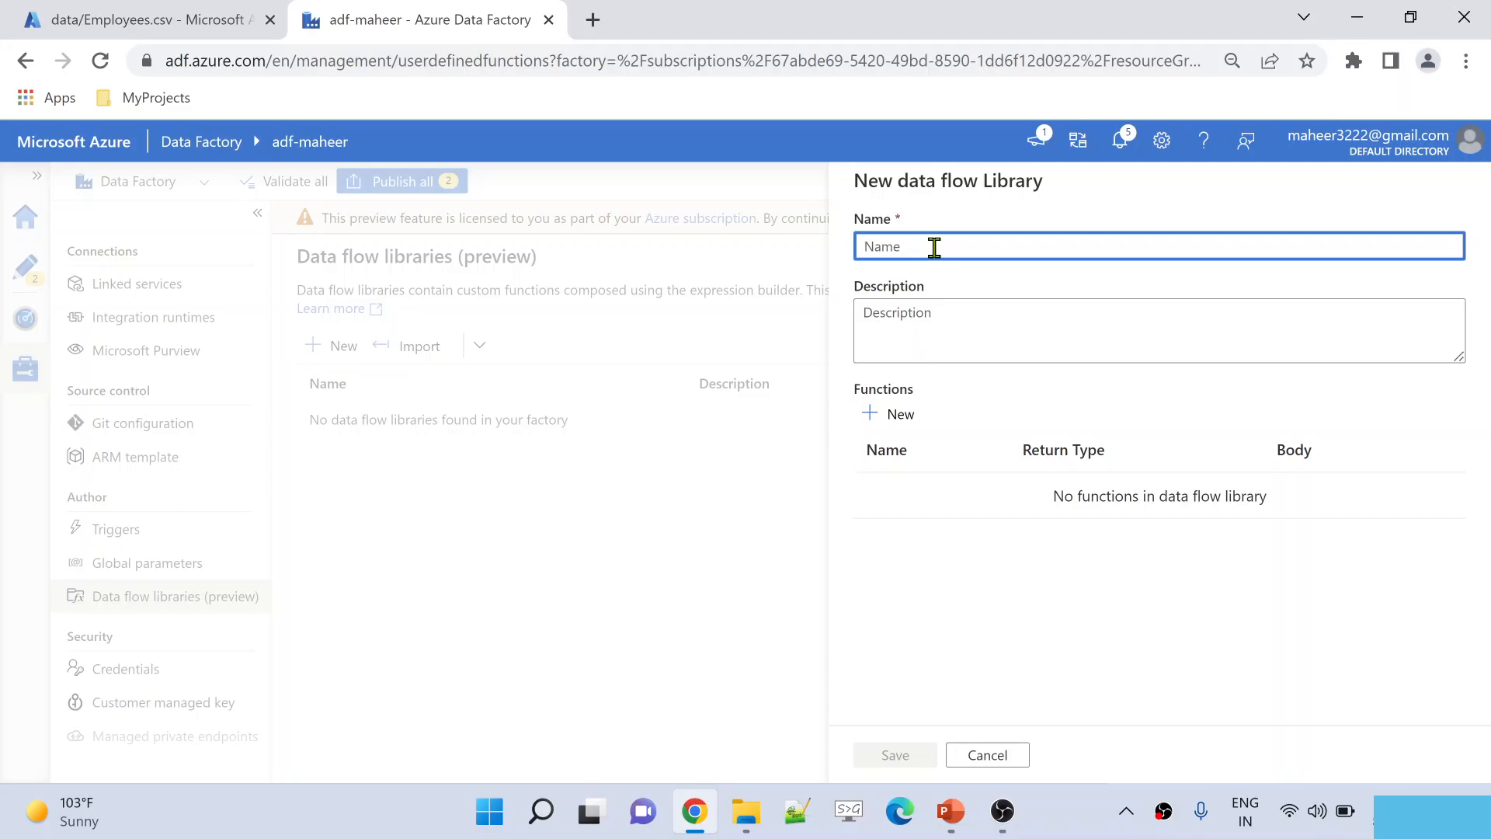
pyautogui.write('stringFunction')
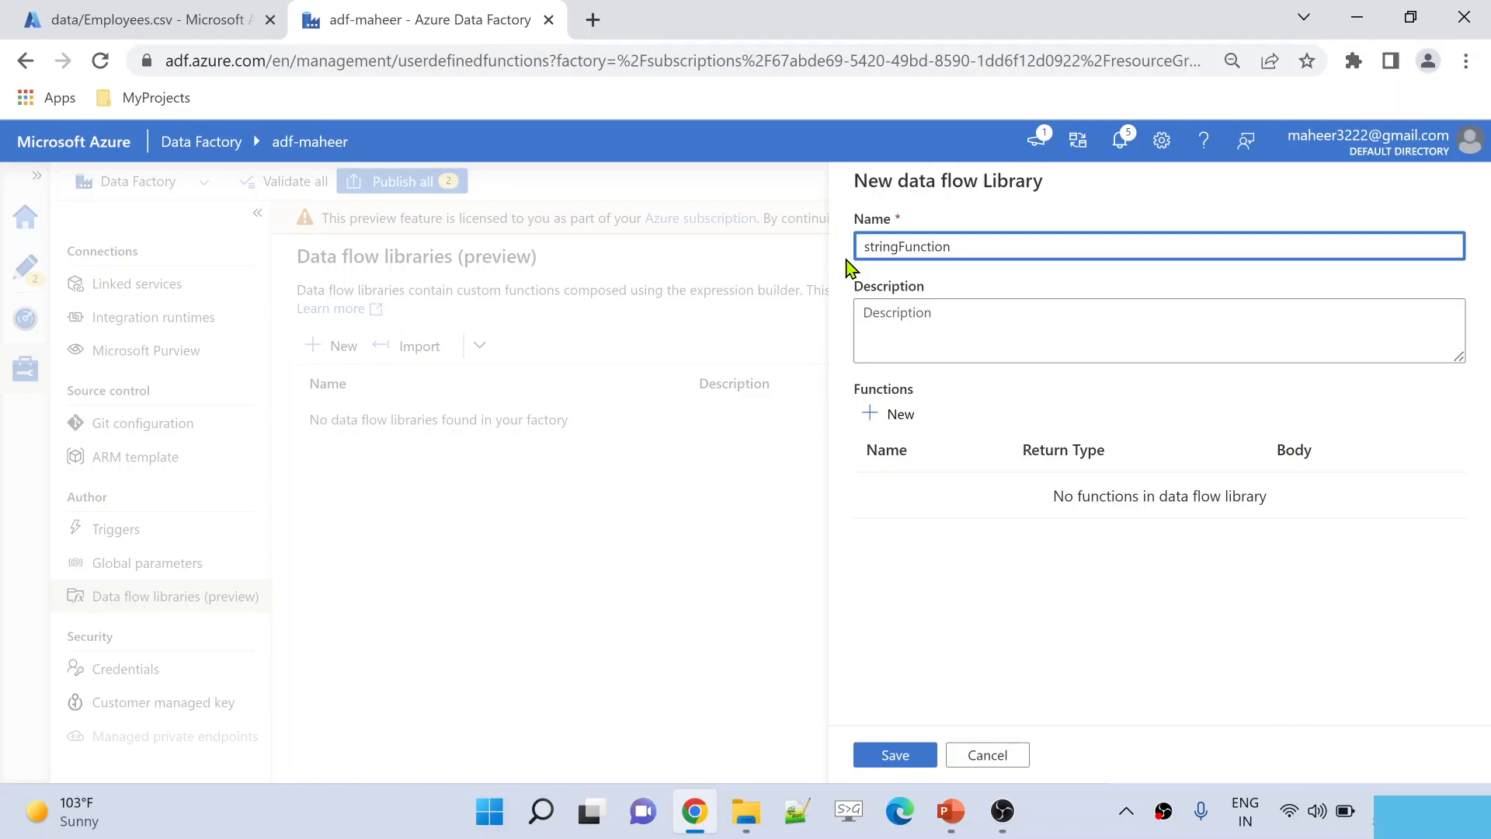
# - Add a new function named genderValuesInInteger to the stringFunction library
pyautogui.click(905, 415)
pyautogui.click(924, 247)
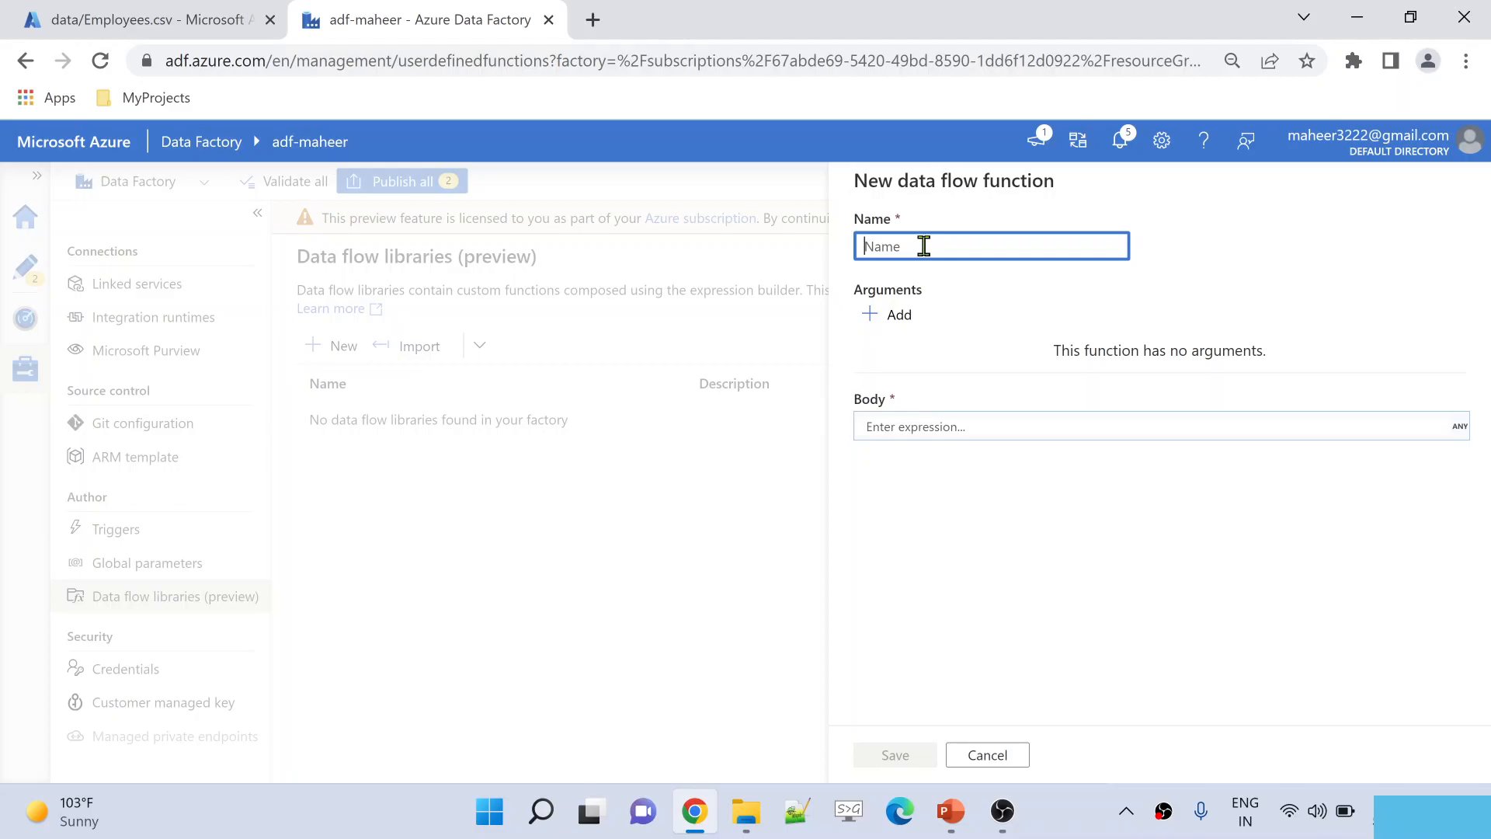
pyautogui.write('genderValuesInInteger')
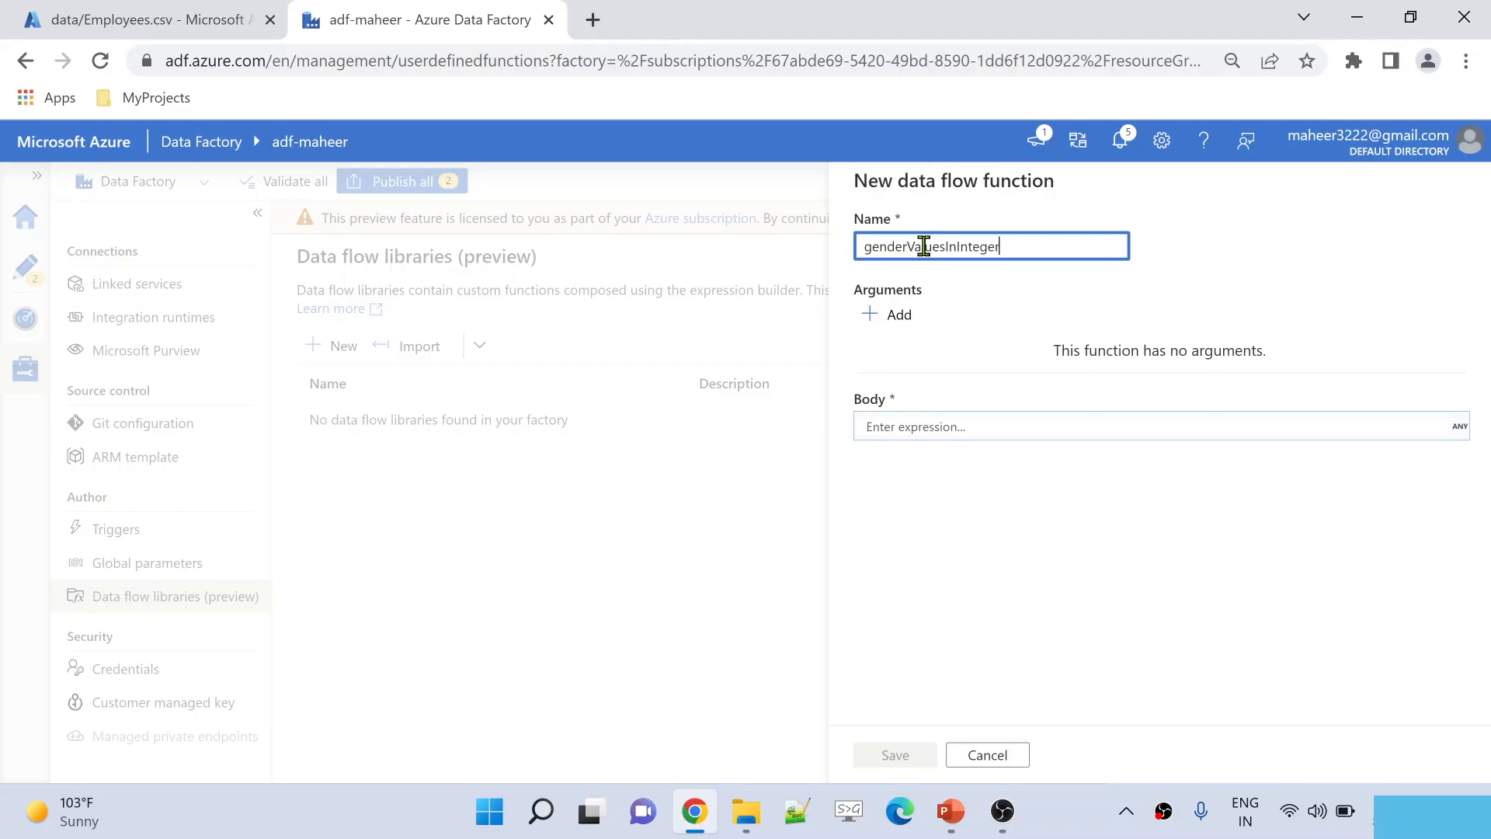
pyautogui.moveTo(1009, 247); pyautogui.dragTo(862, 242)
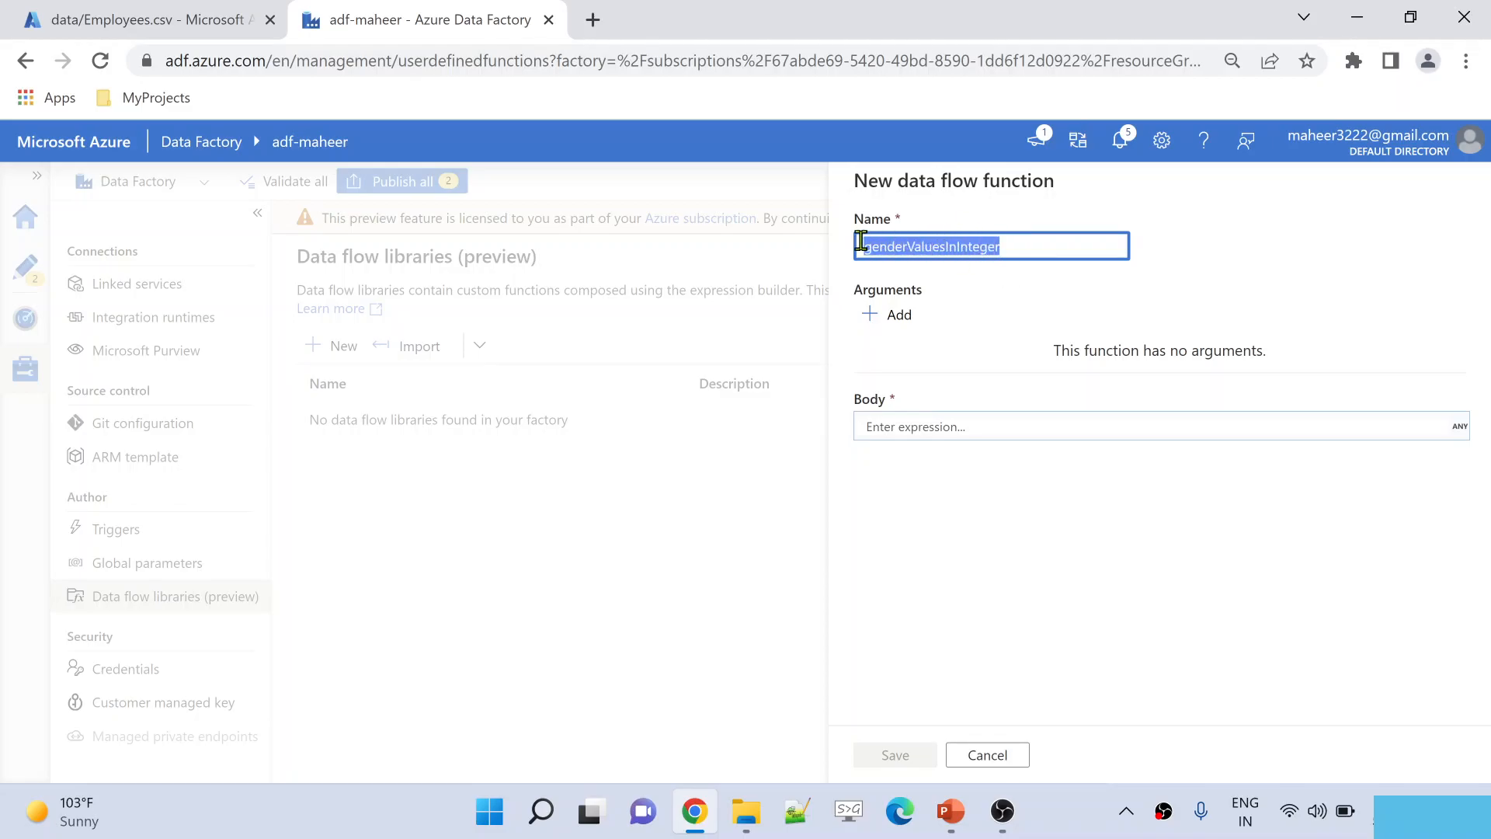
# - Give the function one string argument, adding a second argument as a trial and deleting it again
pyautogui.click(903, 320)
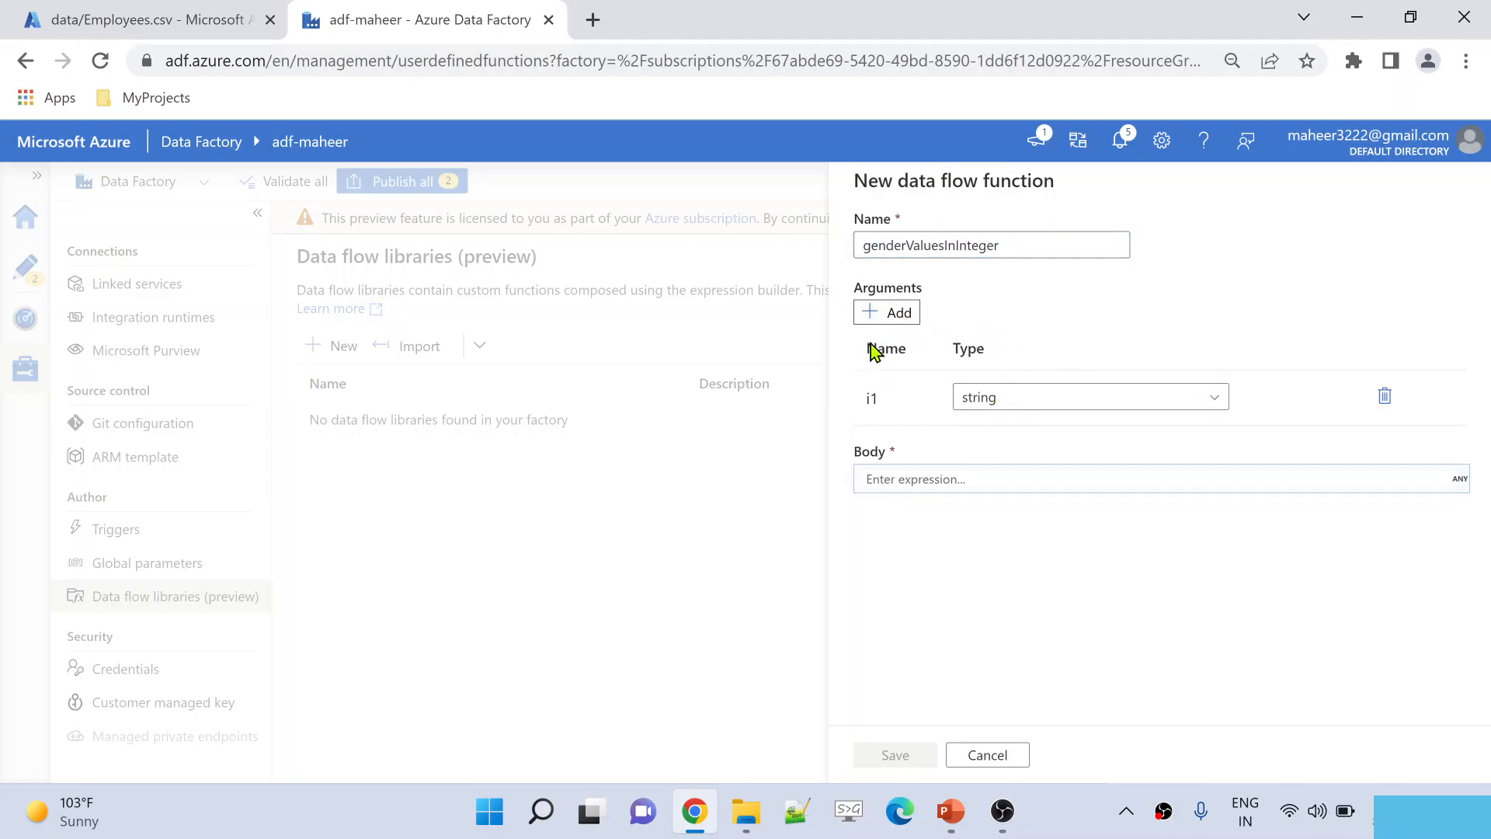
pyautogui.doubleClick(872, 399)
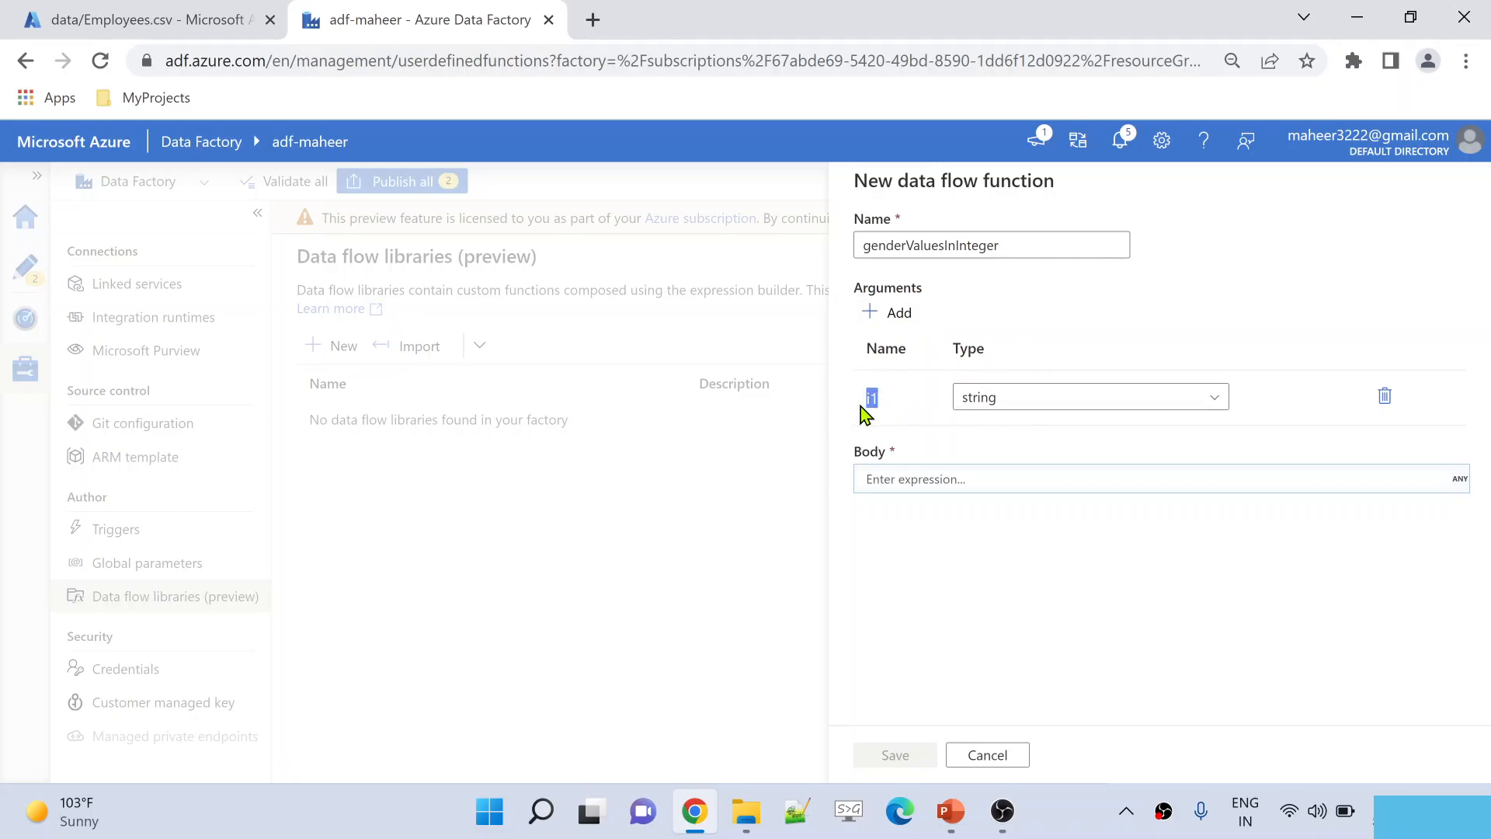
pyautogui.click(899, 312)
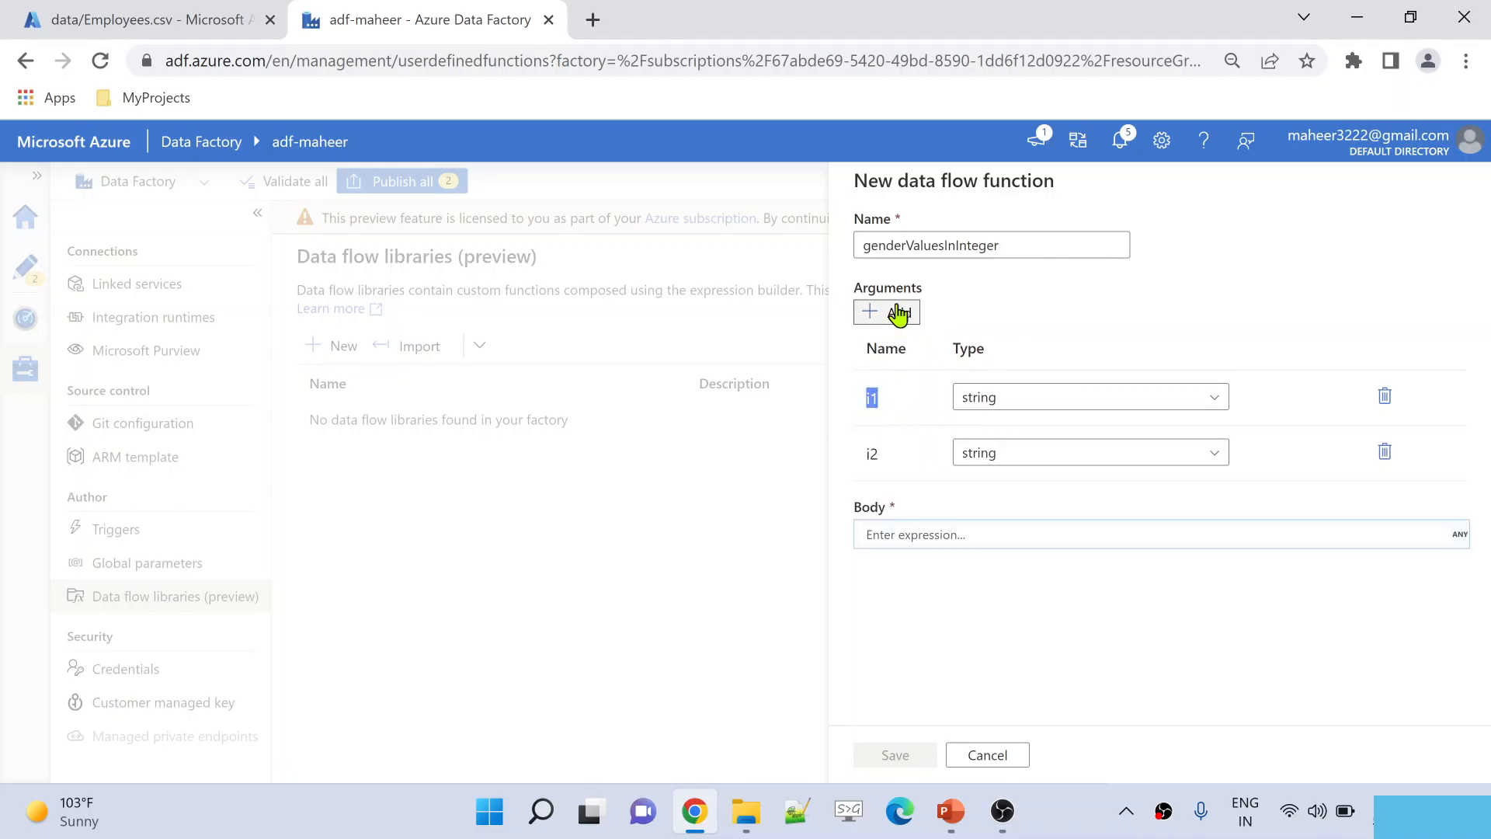
pyautogui.click(1385, 452)
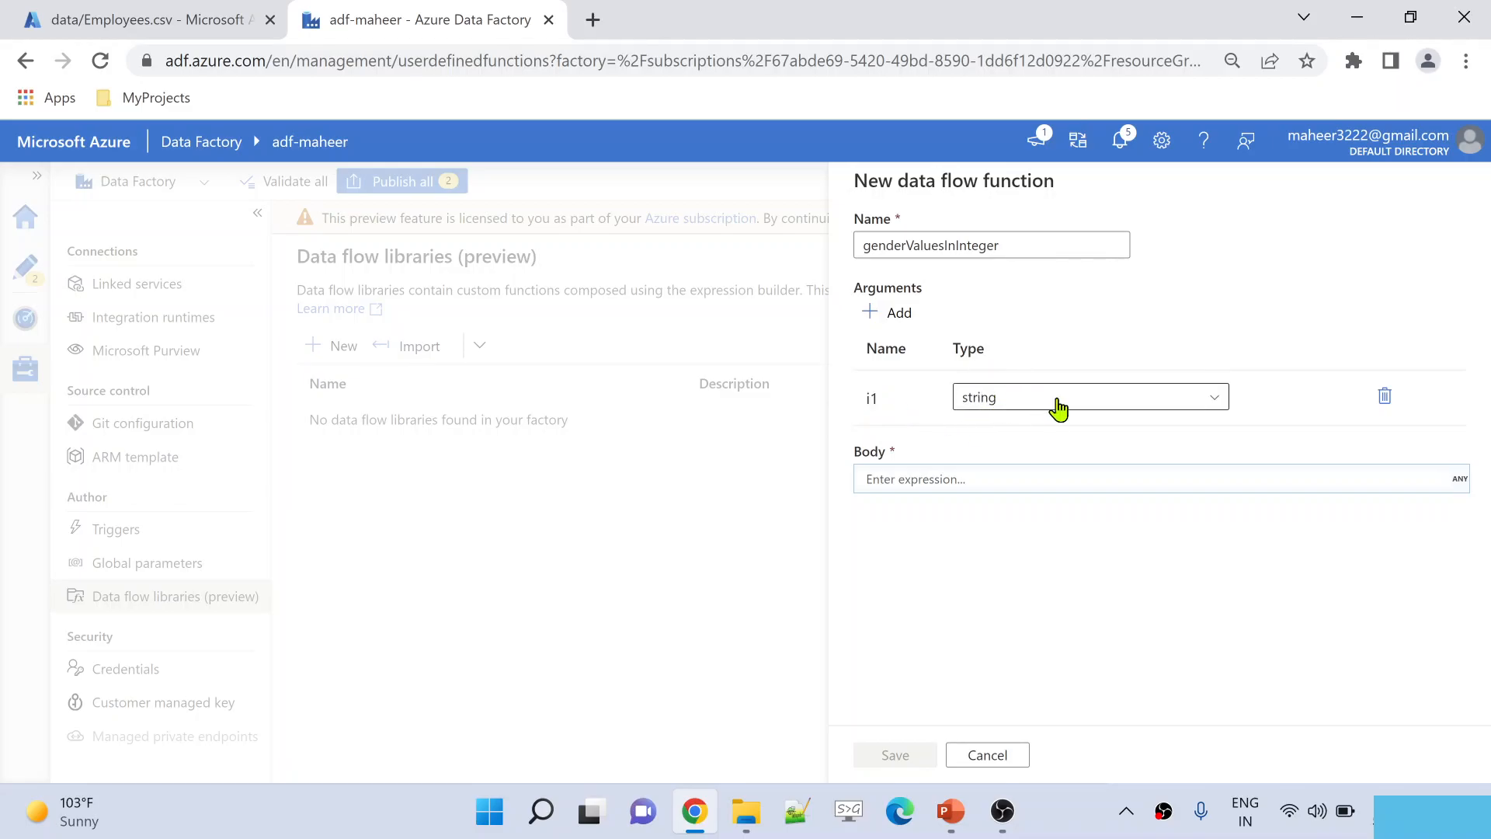
# - Enter iif(gender=='male',1,iif(gender=='female',0,-1)) as the function's body in the expression builder
pyautogui.click(948, 479)
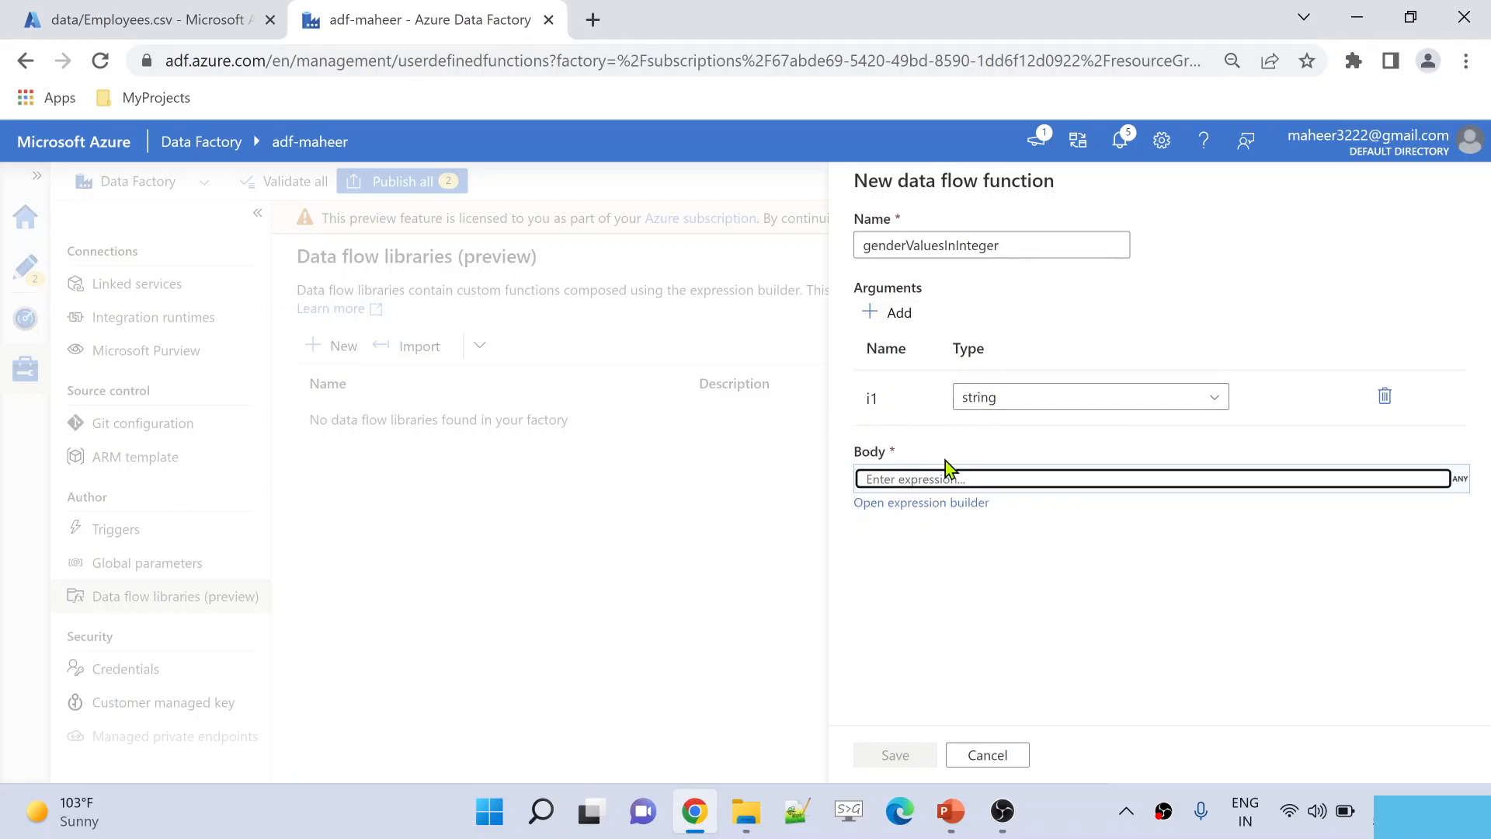
pyautogui.click(926, 503)
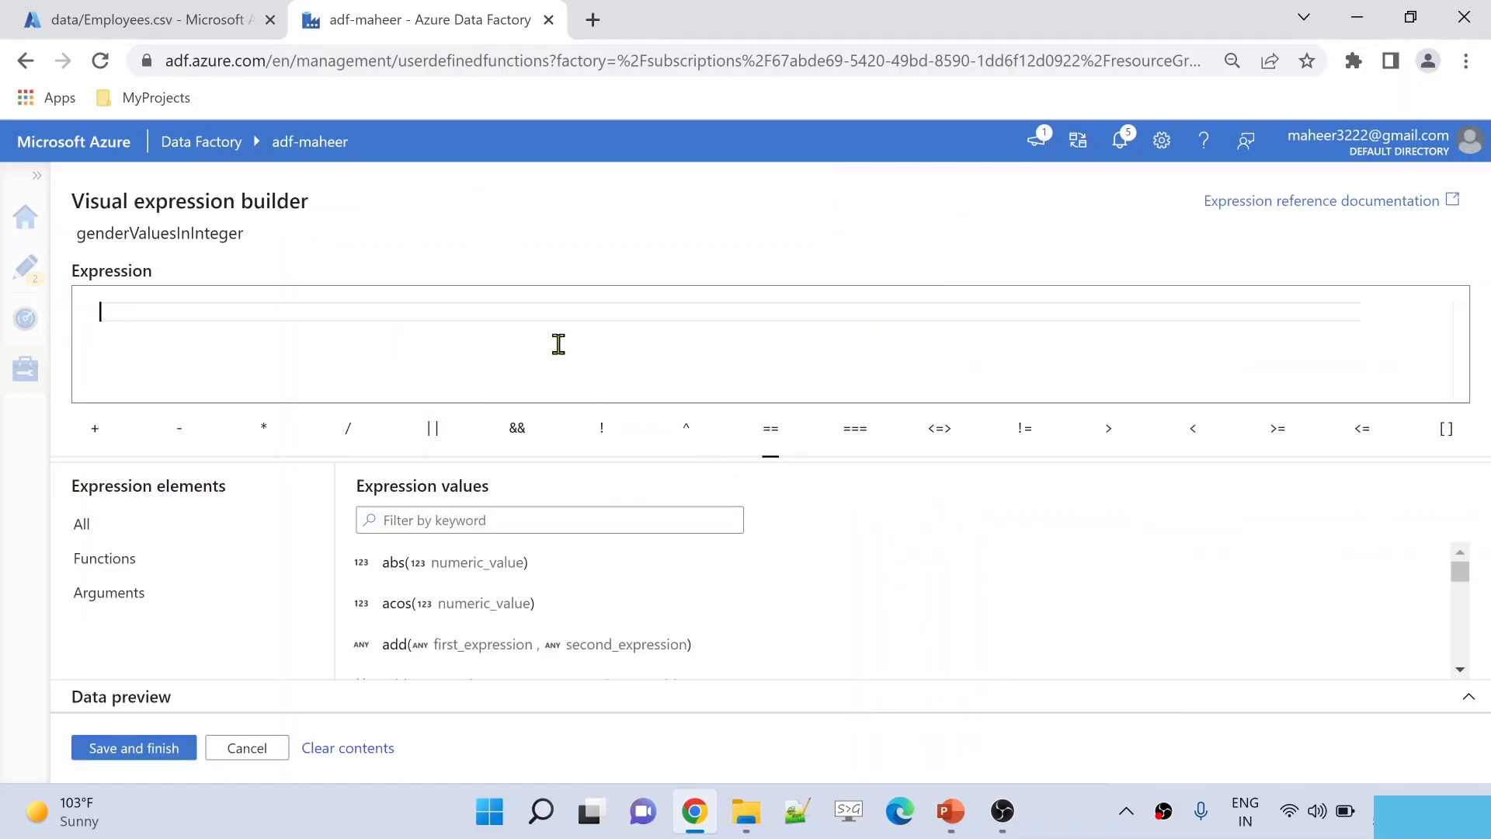
pyautogui.write("iif(gender=='male',1,iif(gender=='female',0,-1))")
# - Replace both gender references in the body expression with the argument i1 and save the expression
pyautogui.doubleClick(142, 312)
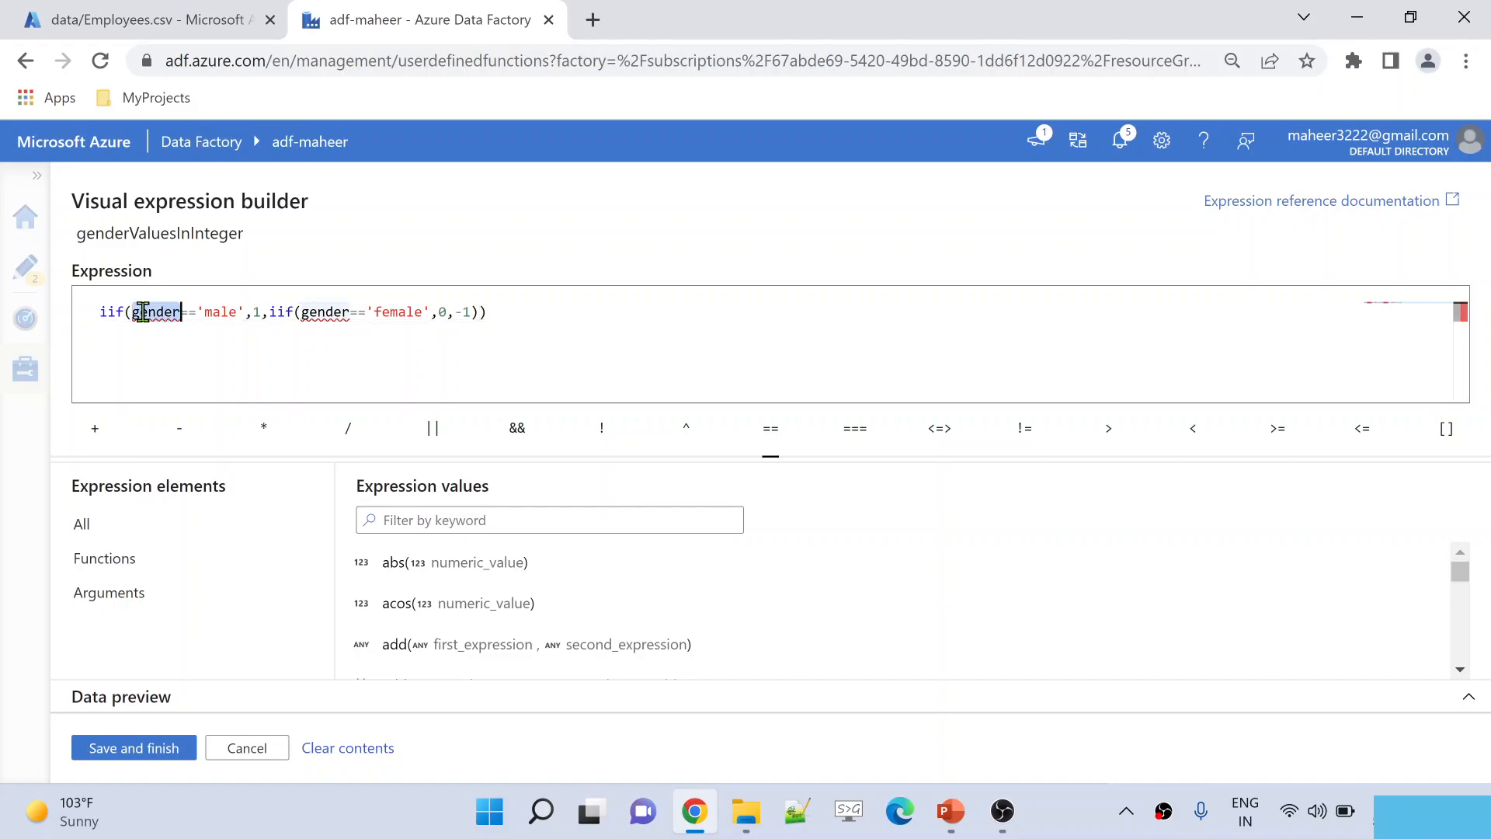
pyautogui.press('Delete')
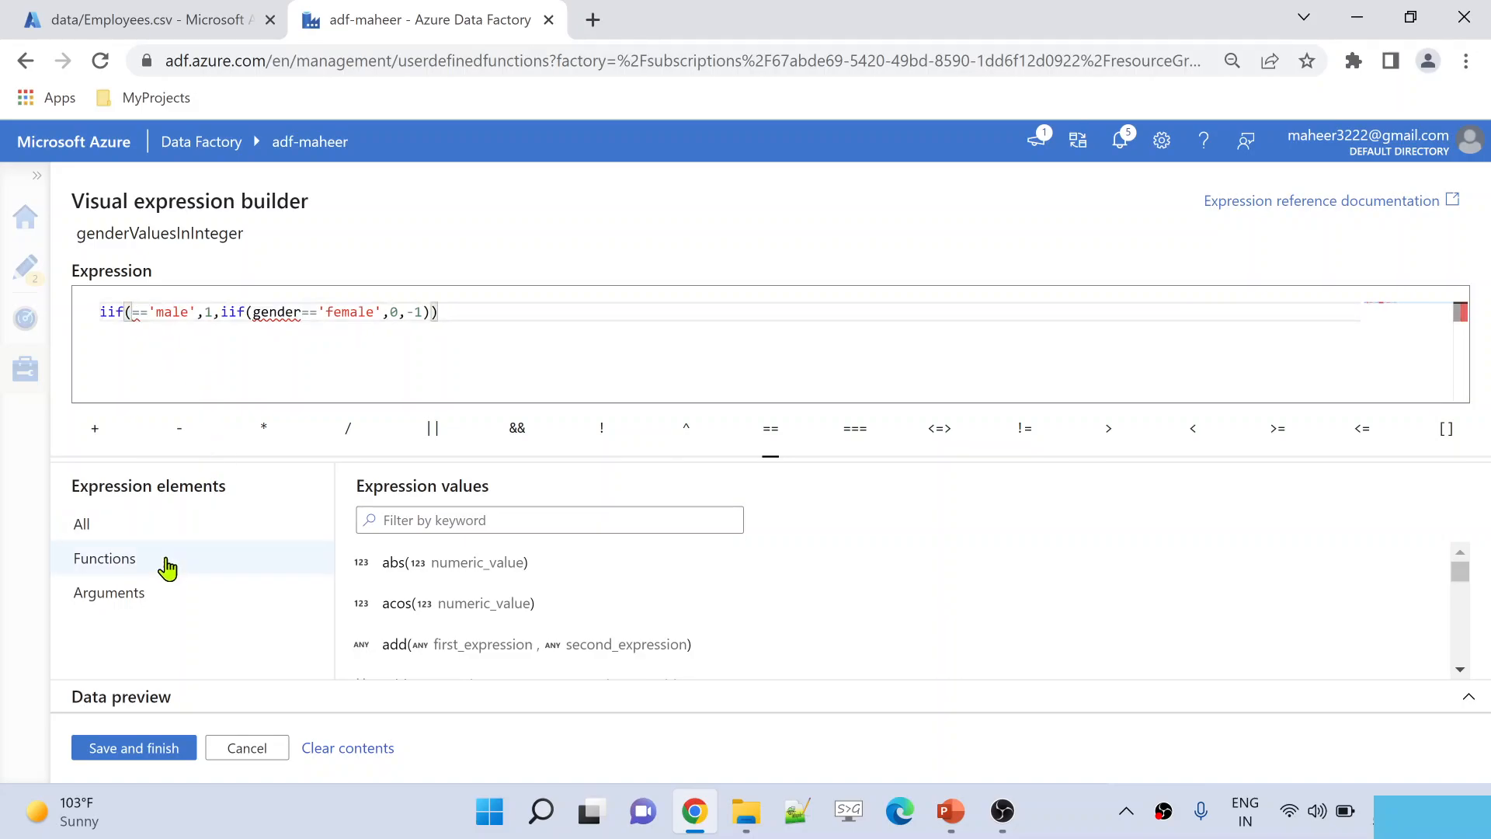
pyautogui.click(159, 592)
pyautogui.click(411, 573)
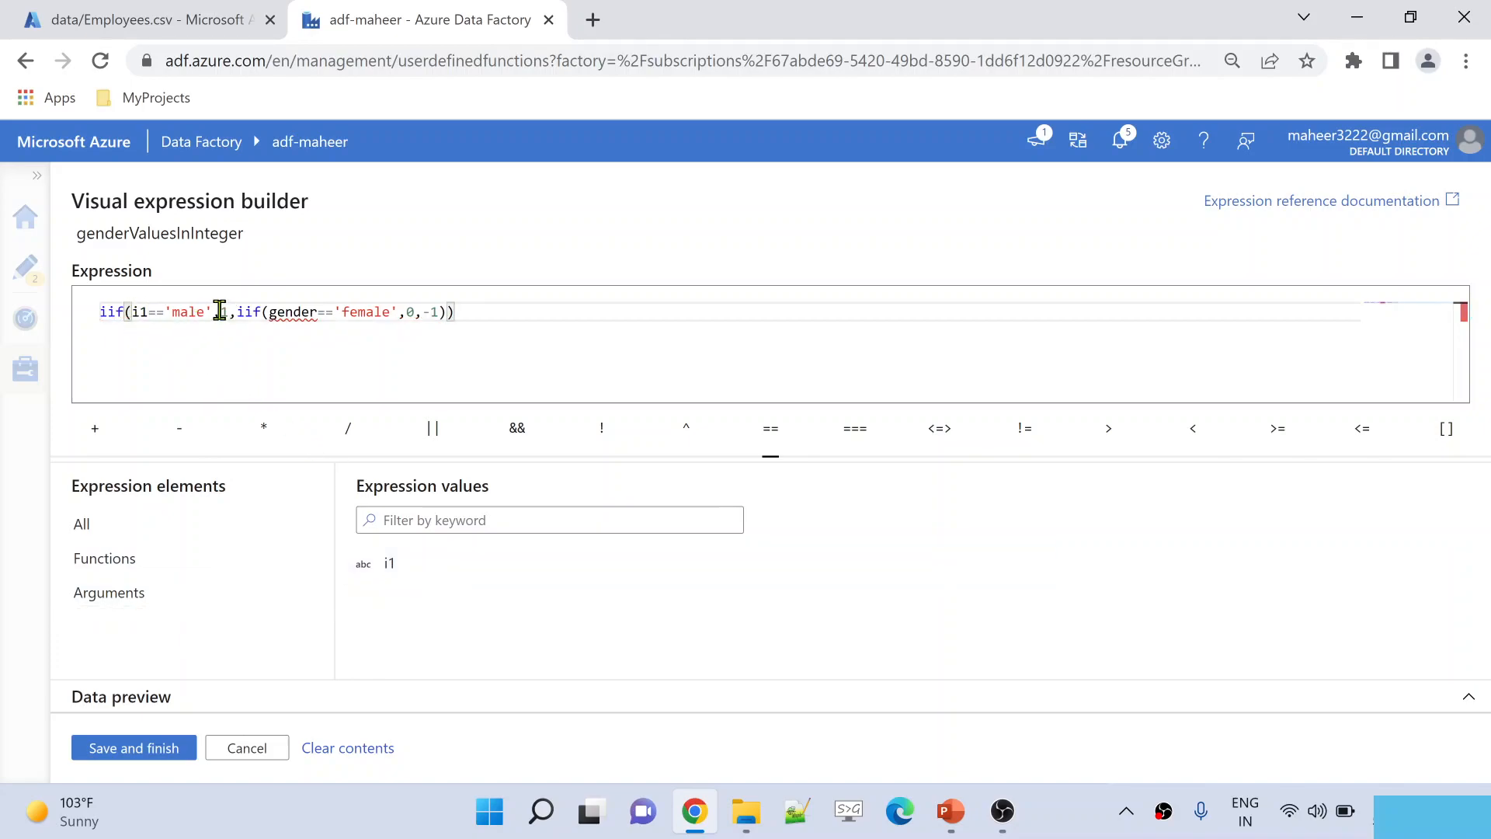
pyautogui.click(297, 312)
pyautogui.doubleClick(297, 313)
pyautogui.press('BackSpace')
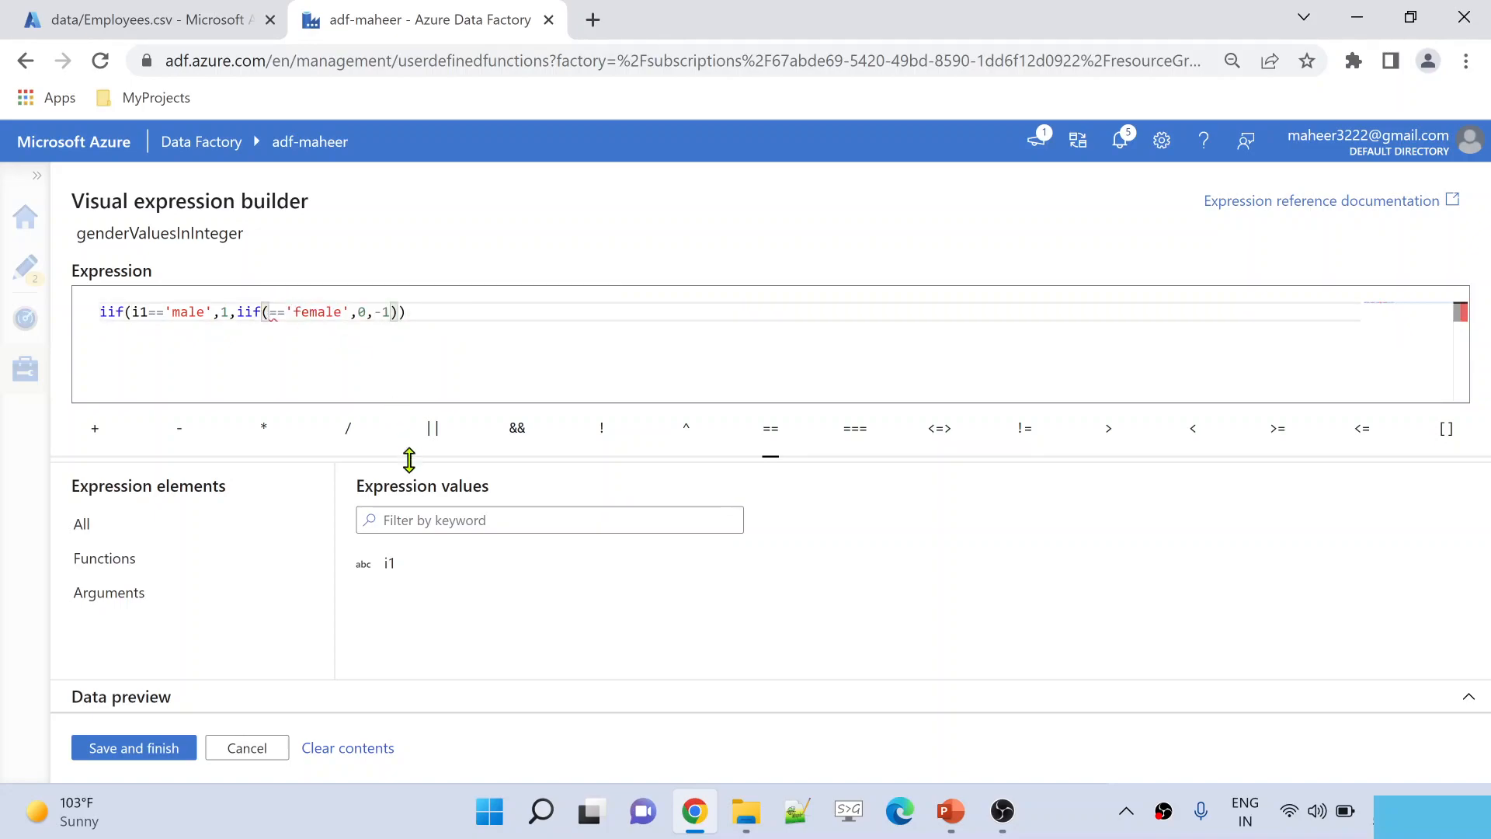
pyautogui.click(392, 565)
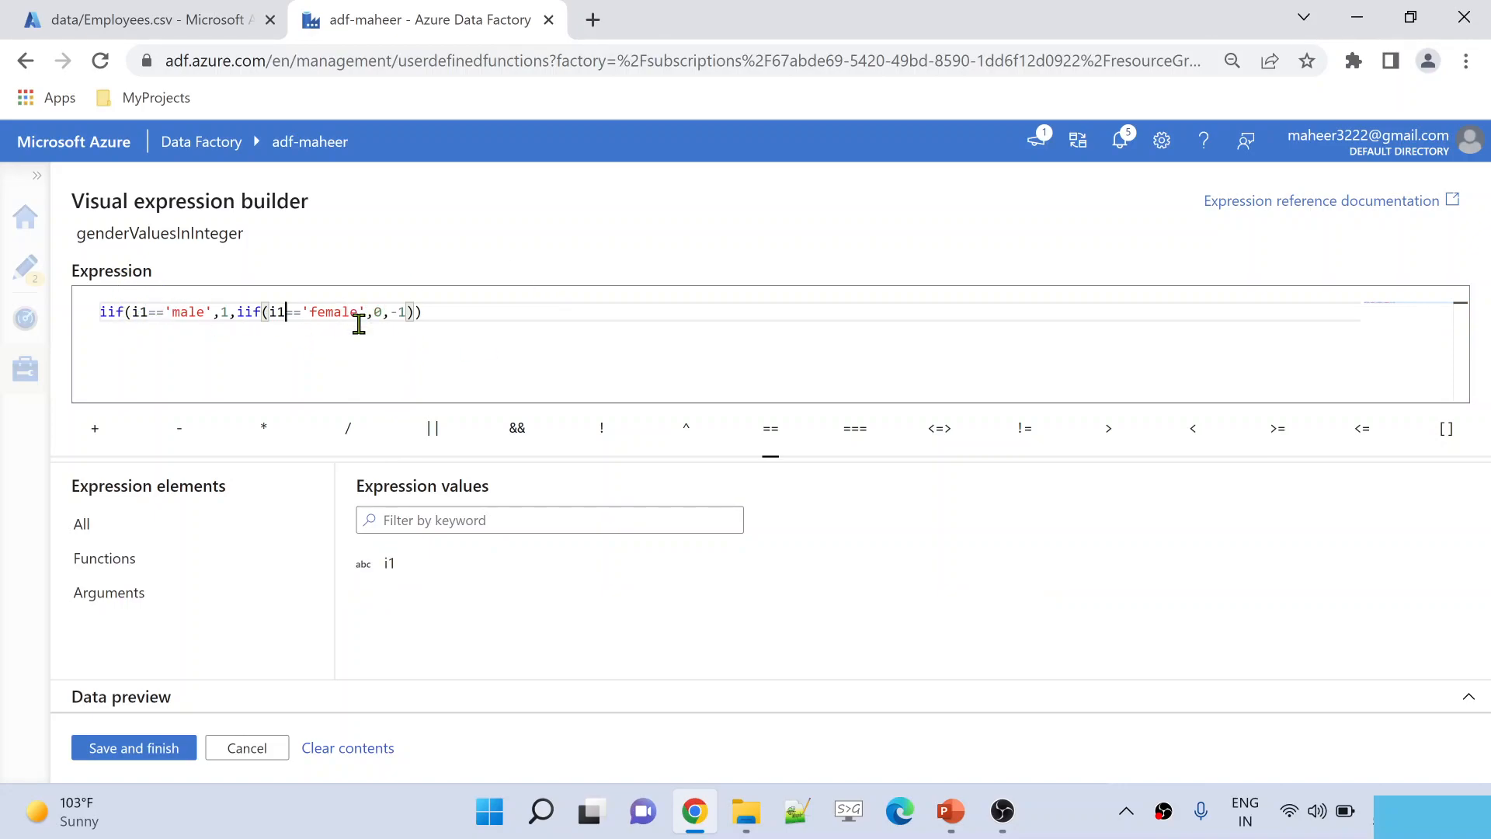
pyautogui.click(133, 748)
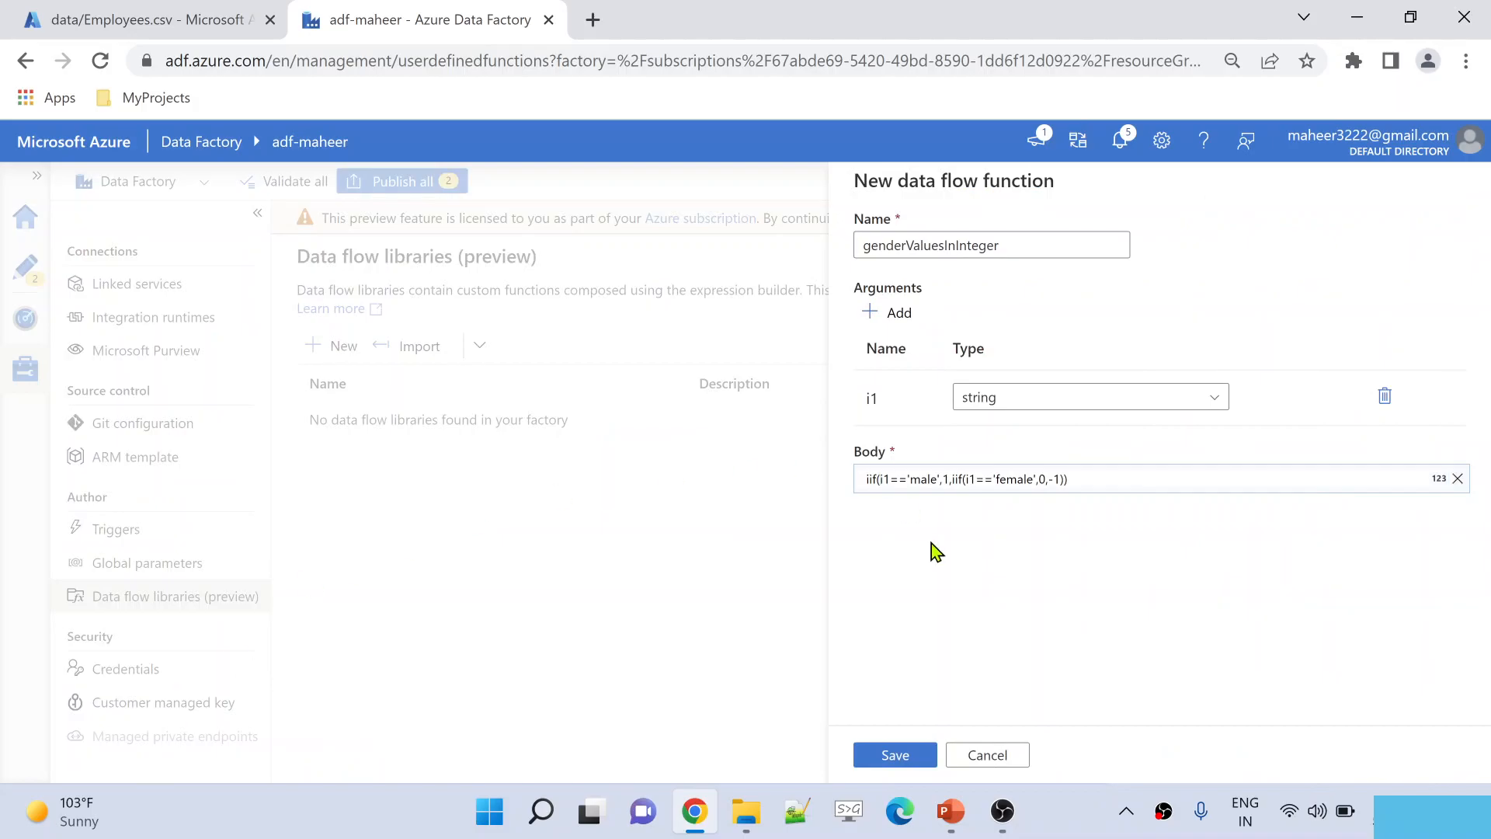
# - Save the genderValuesInInteger function and then the stringFunction library that contains it
pyautogui.moveTo(1028, 245); pyautogui.dragTo(843, 254)
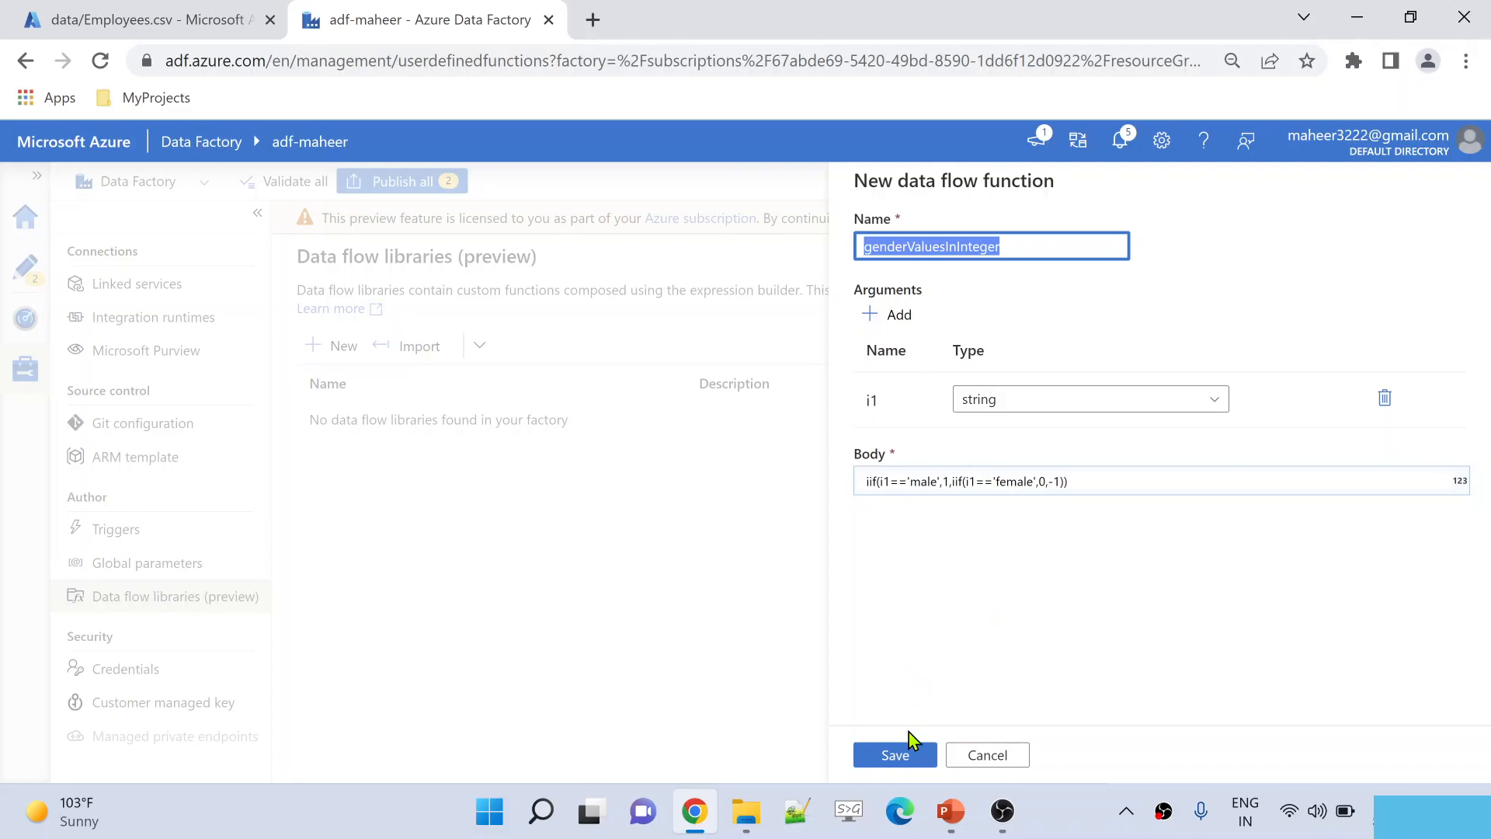
pyautogui.click(895, 755)
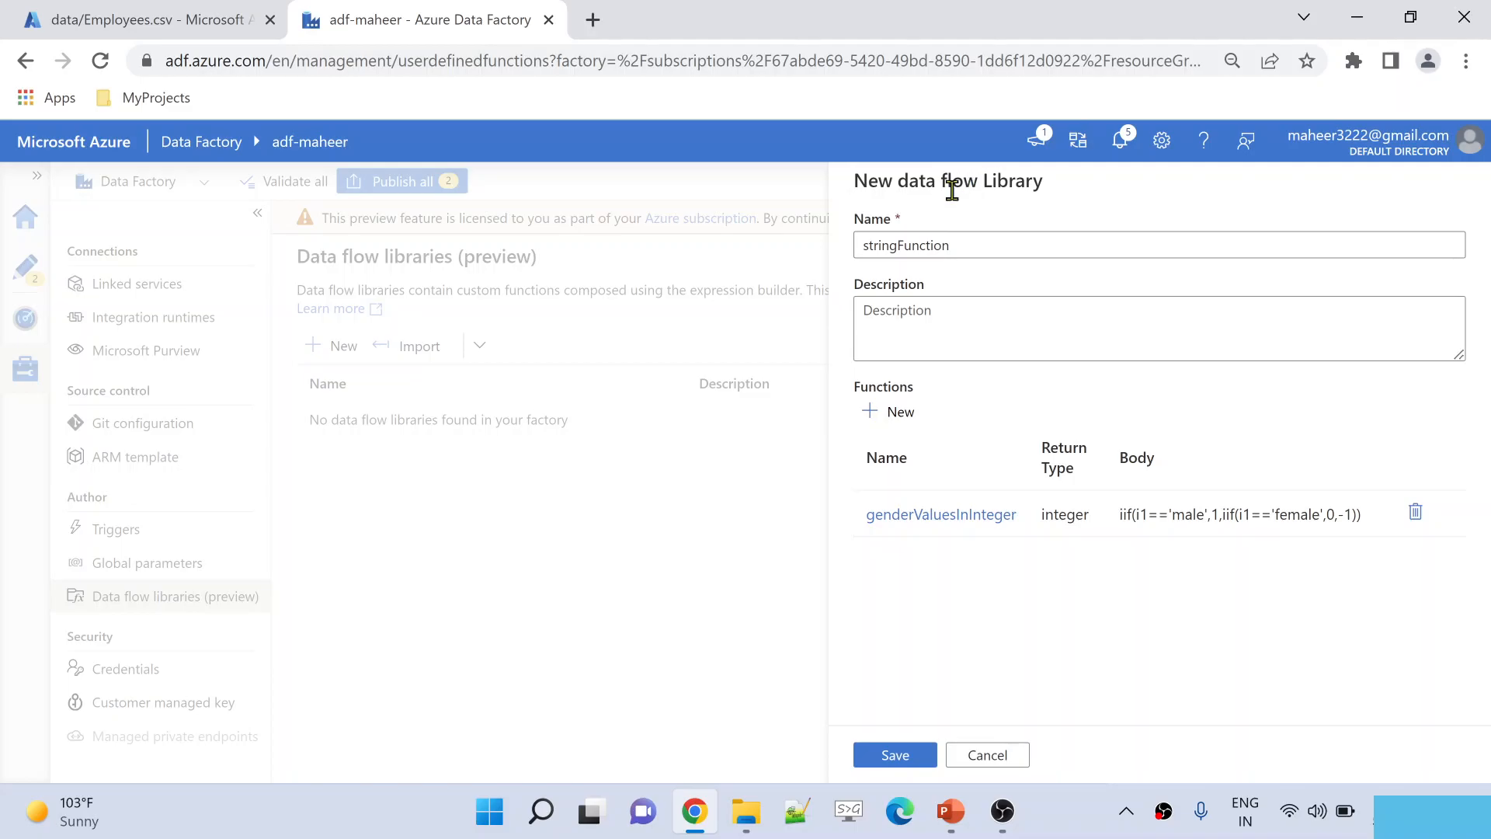
pyautogui.click(954, 244)
pyautogui.moveTo(952, 244); pyautogui.dragTo(873, 233)
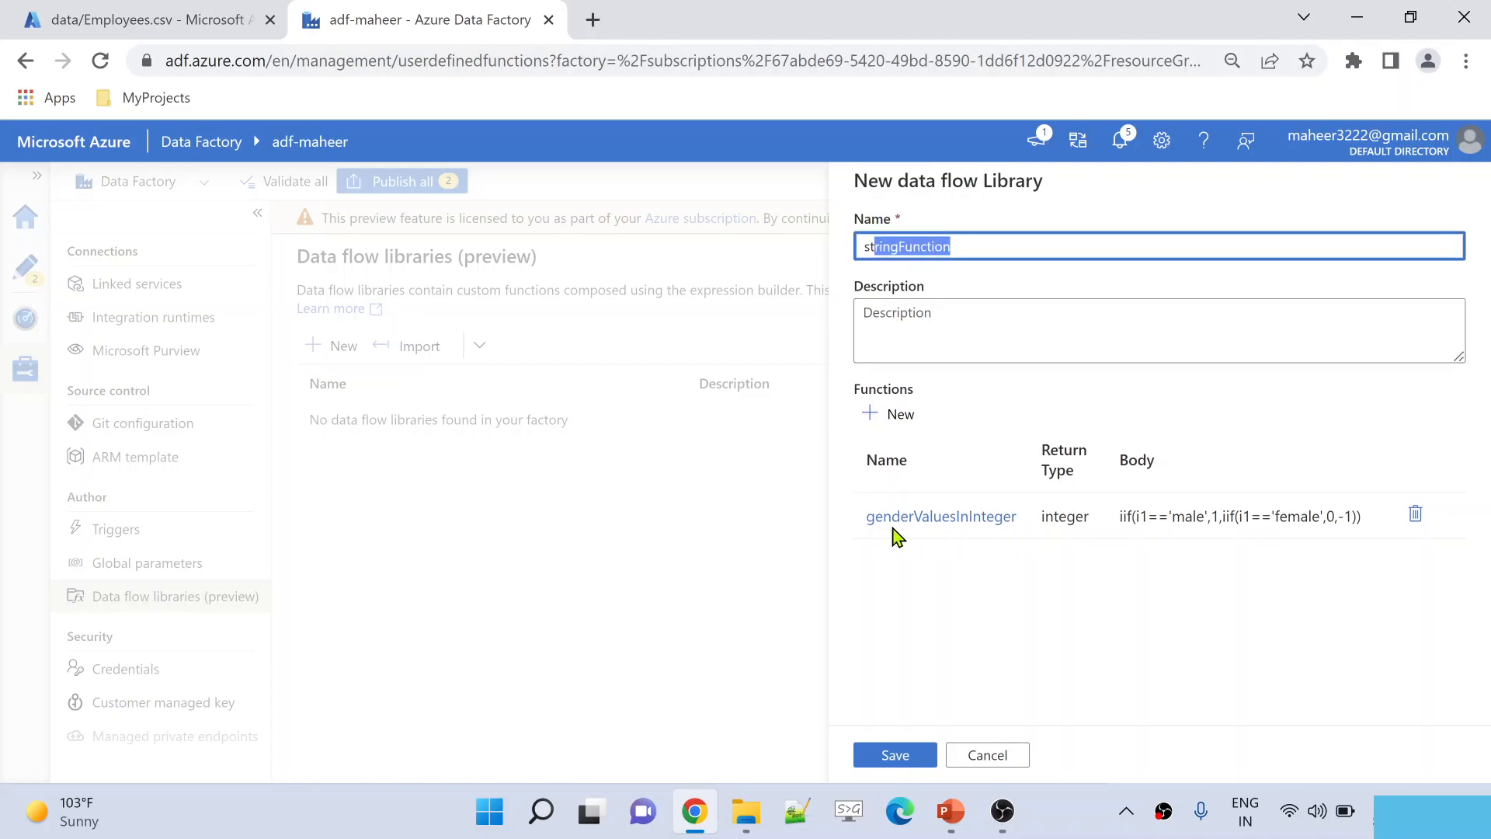
pyautogui.click(899, 420)
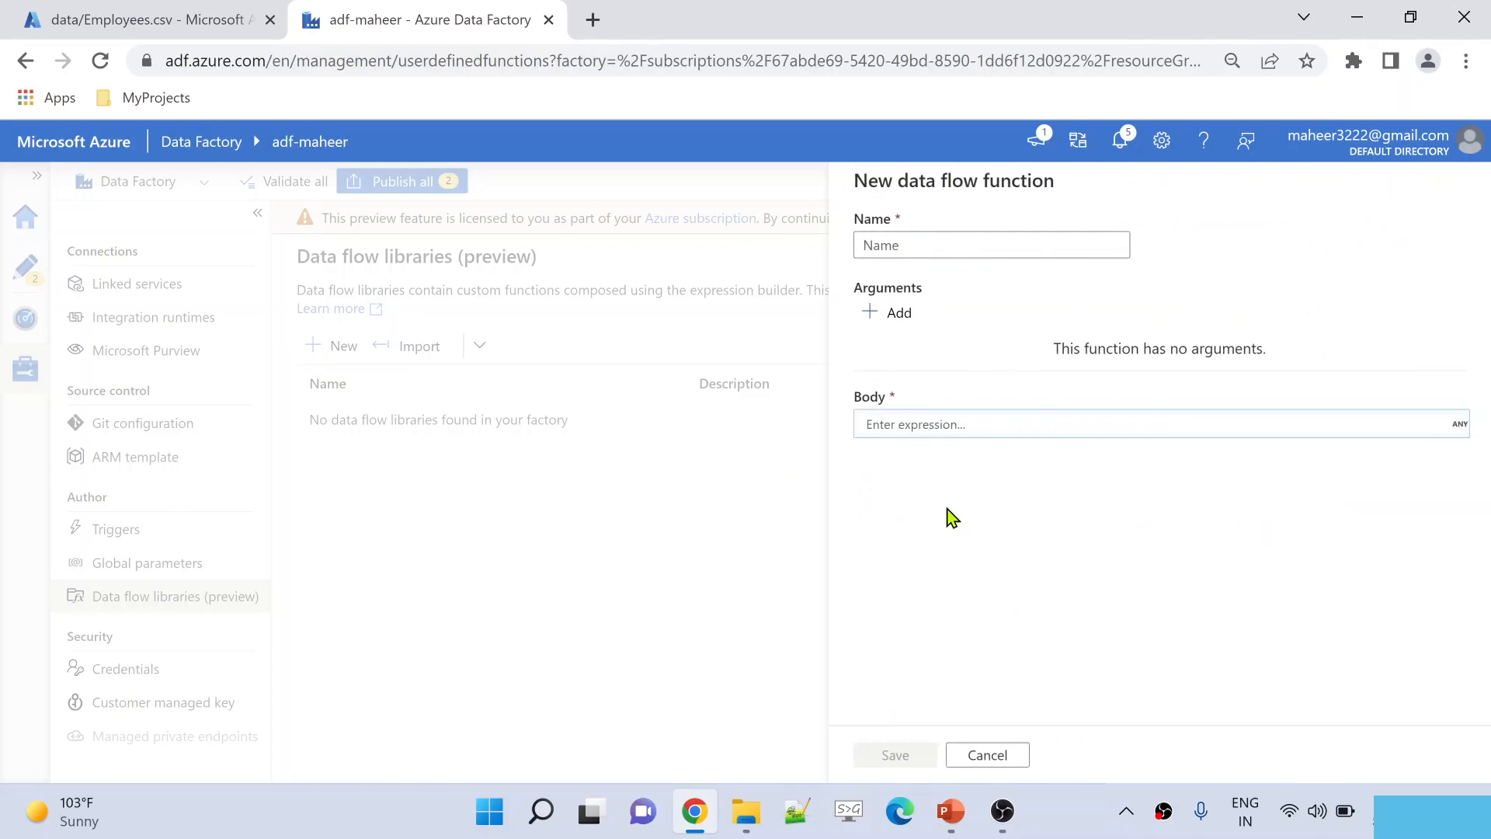
pyautogui.click(997, 765)
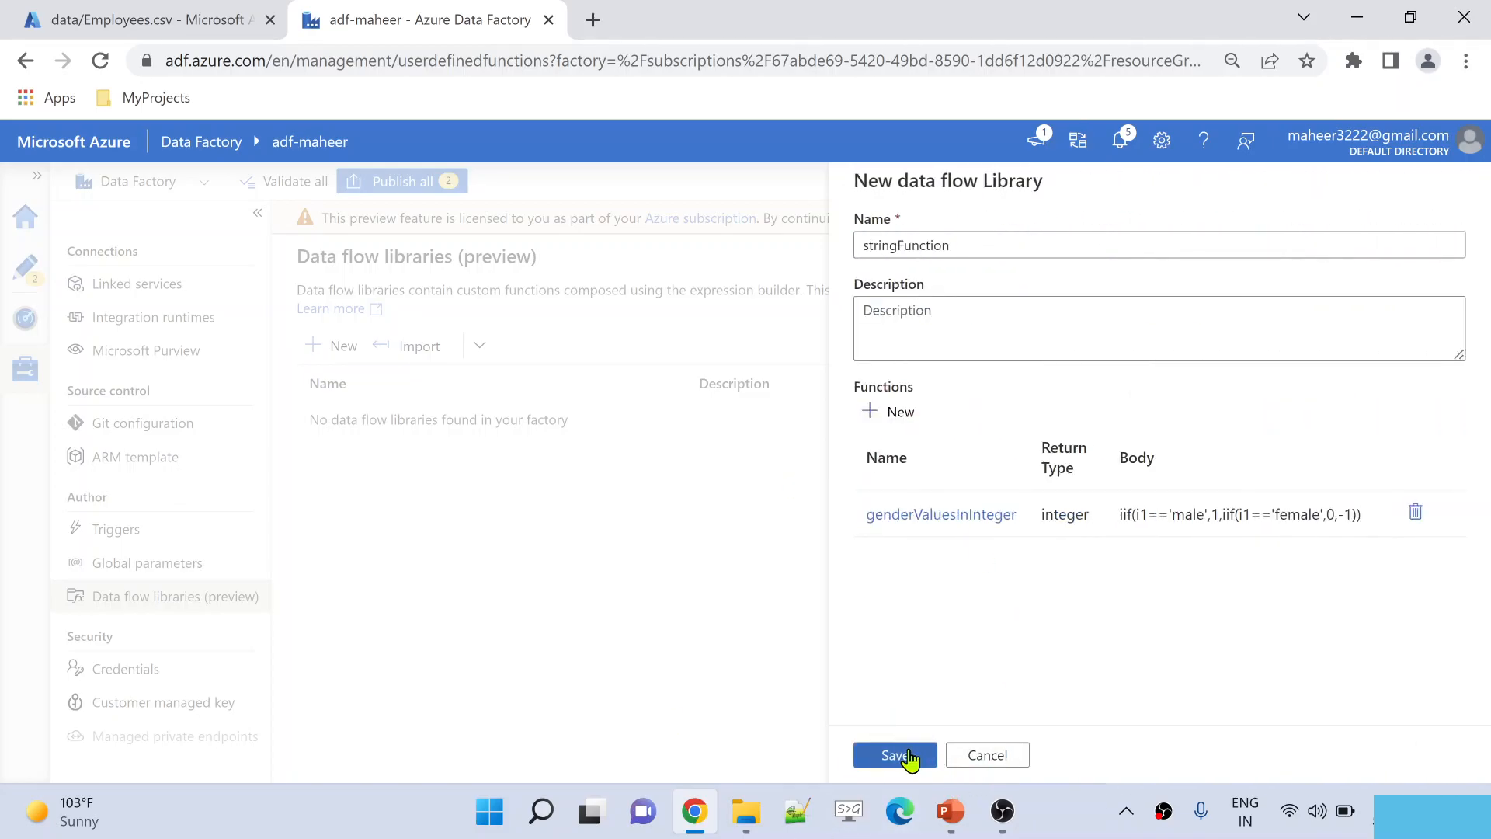
pyautogui.click(901, 757)
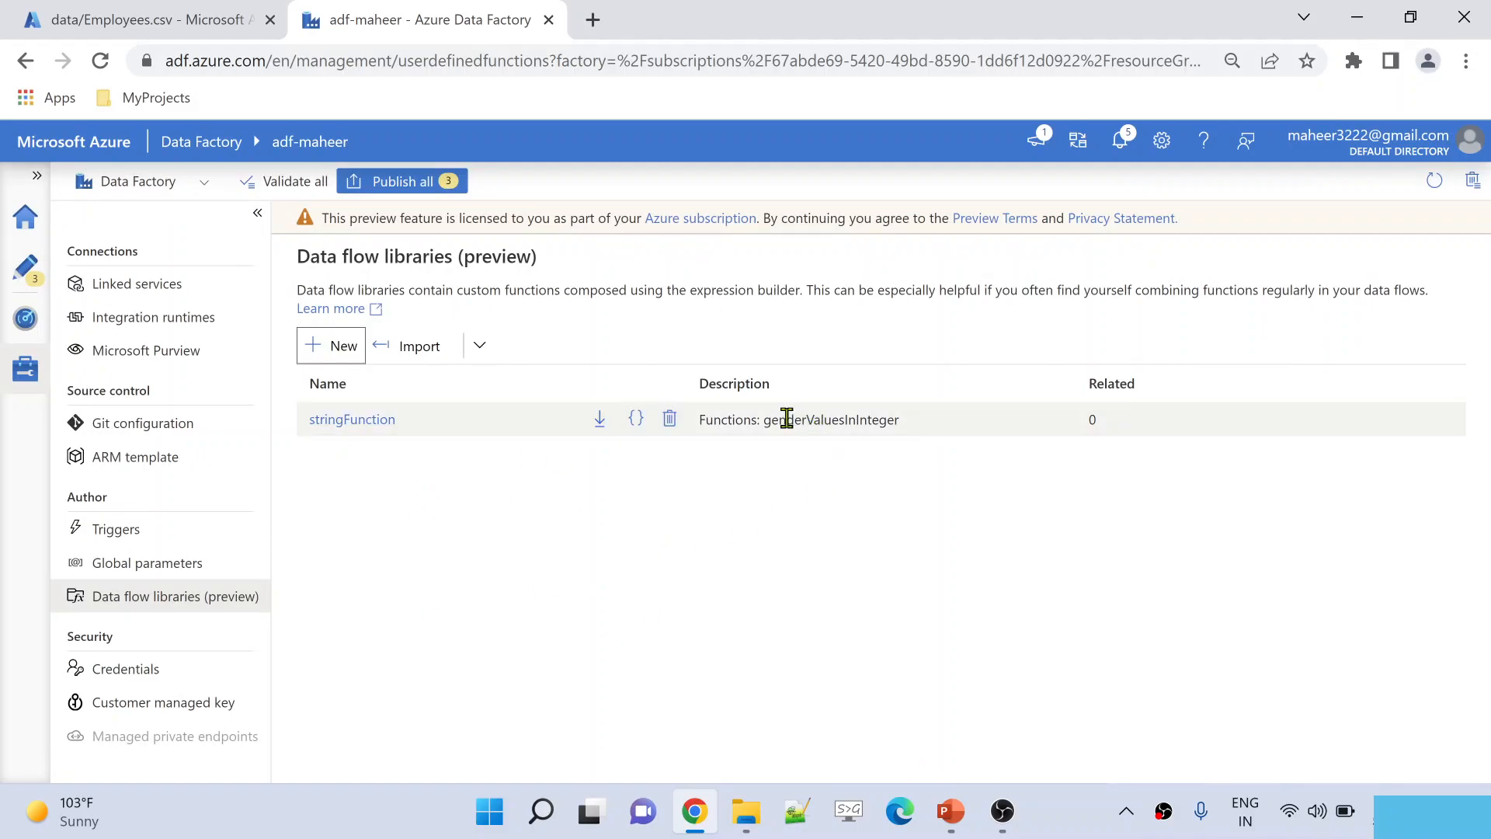
pyautogui.moveTo(772, 420); pyautogui.dragTo(882, 424)
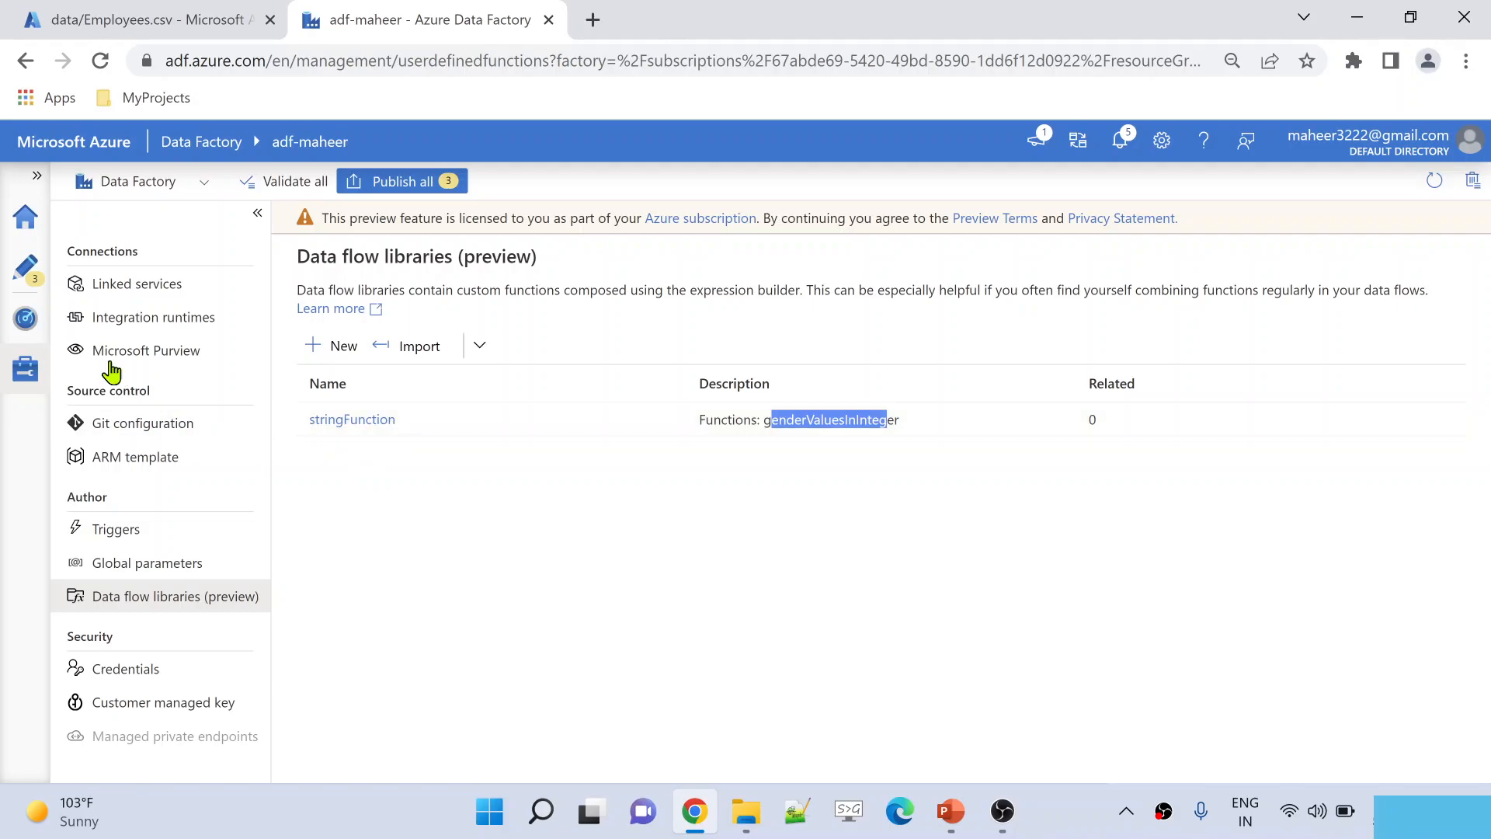
# - Return to derivedColumn1 in dataflow1 and clear the gender column's expression
pyautogui.click(25, 289)
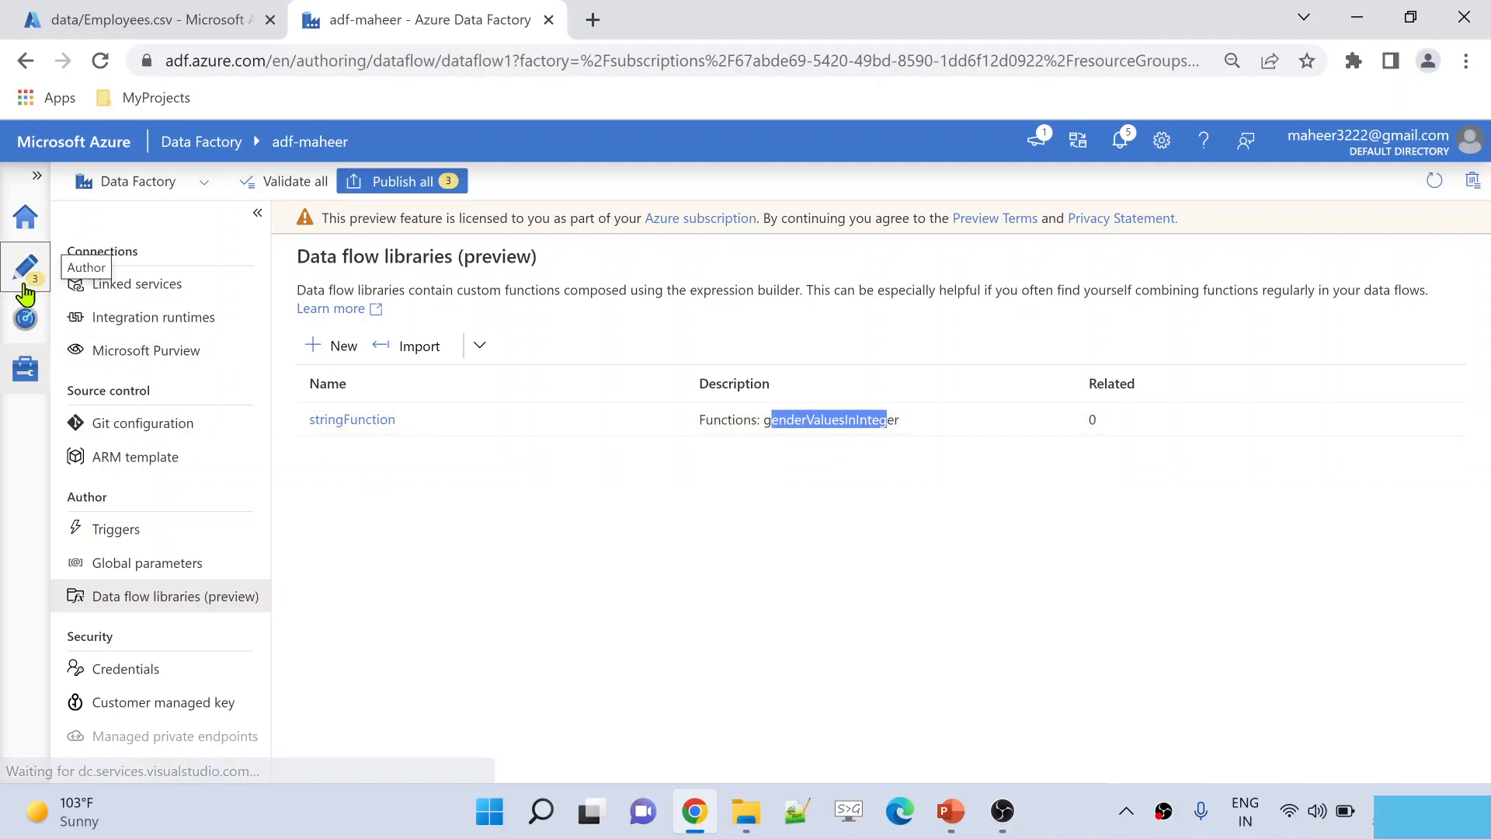
pyautogui.click(715, 332)
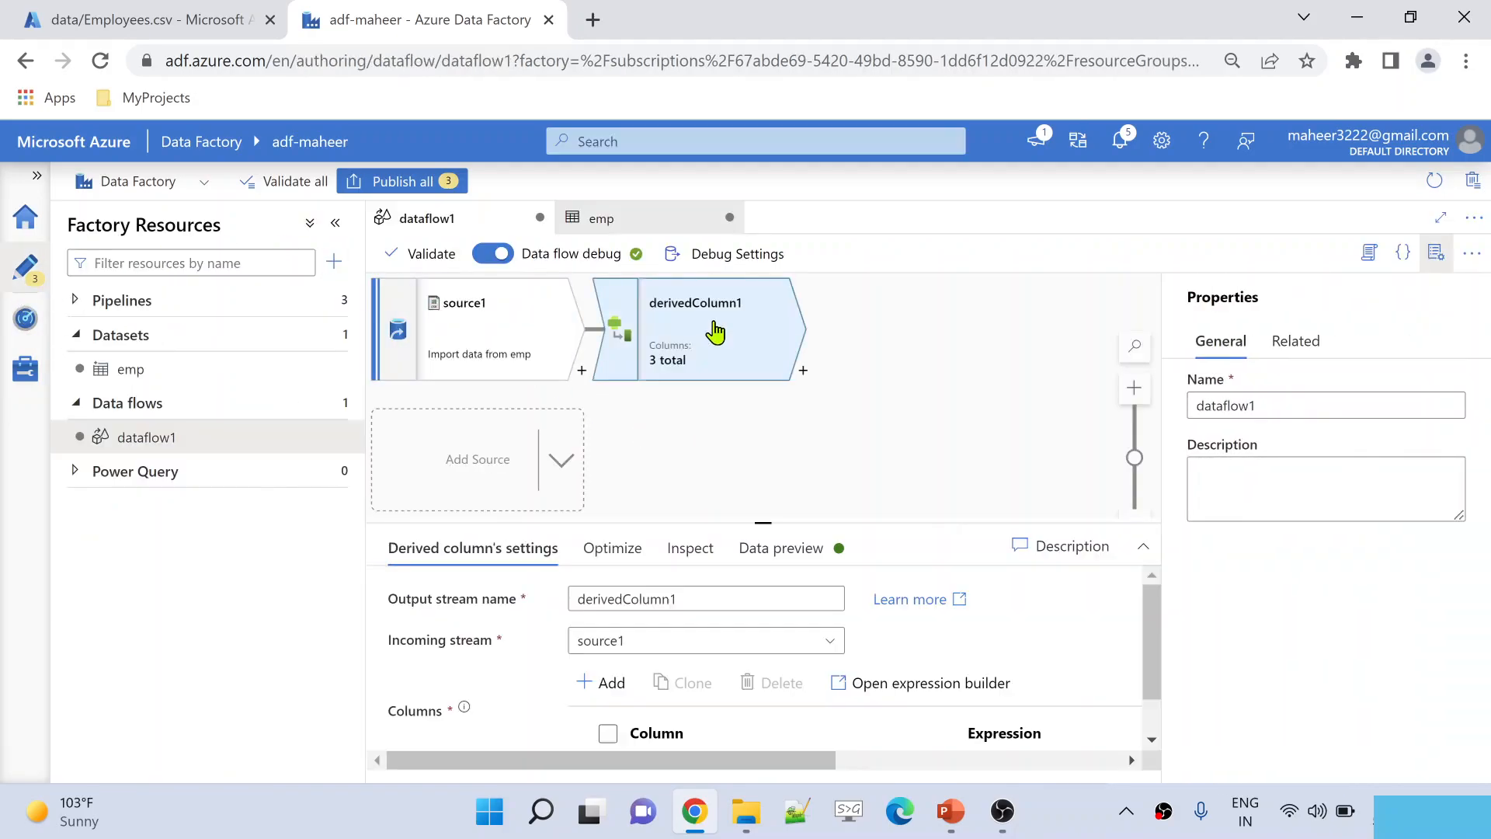
pyautogui.click(1440, 267)
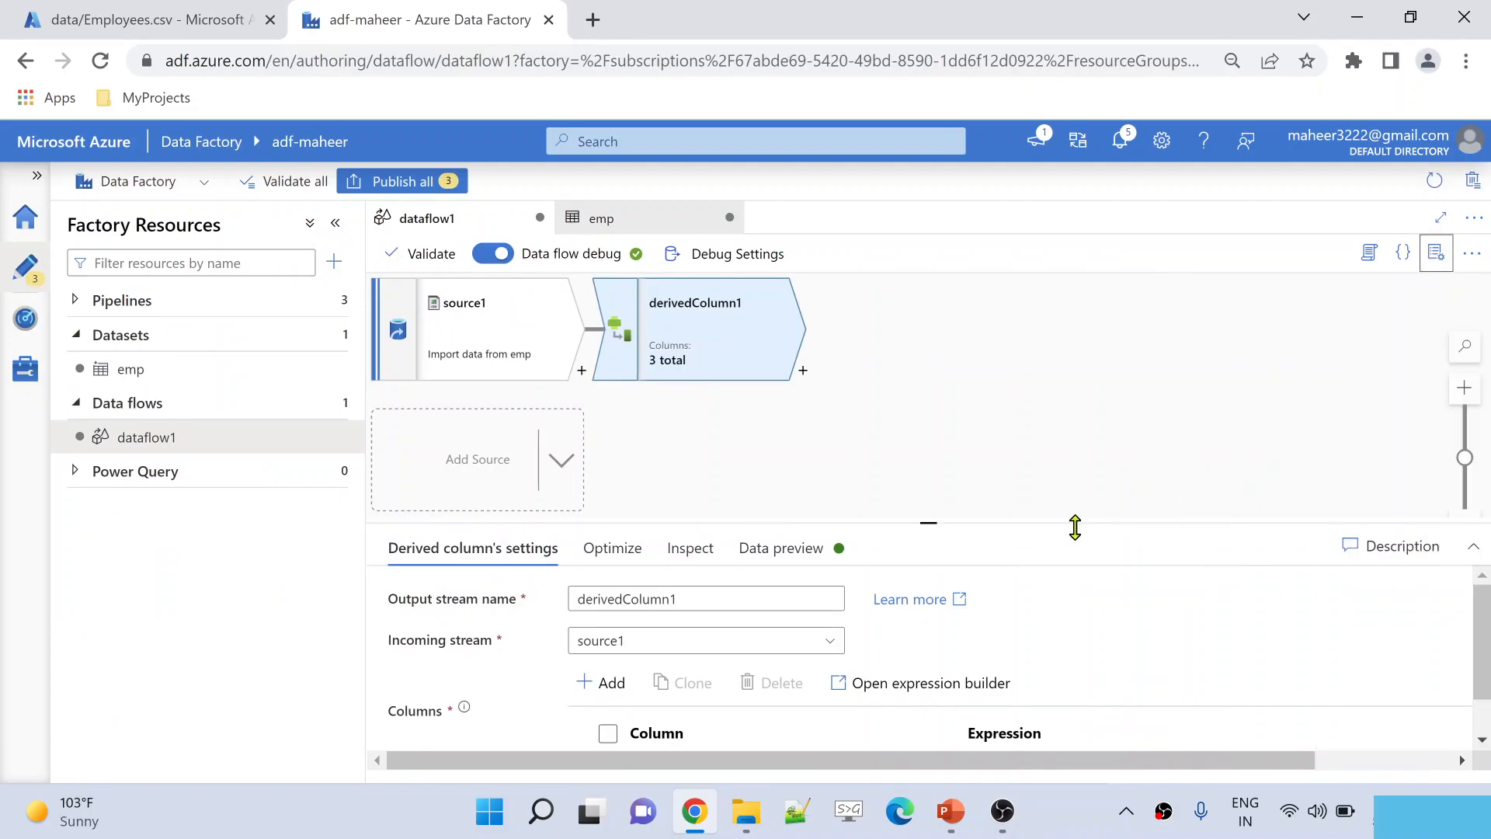
pyautogui.moveTo(1018, 523); pyautogui.dragTo(1025, 310)
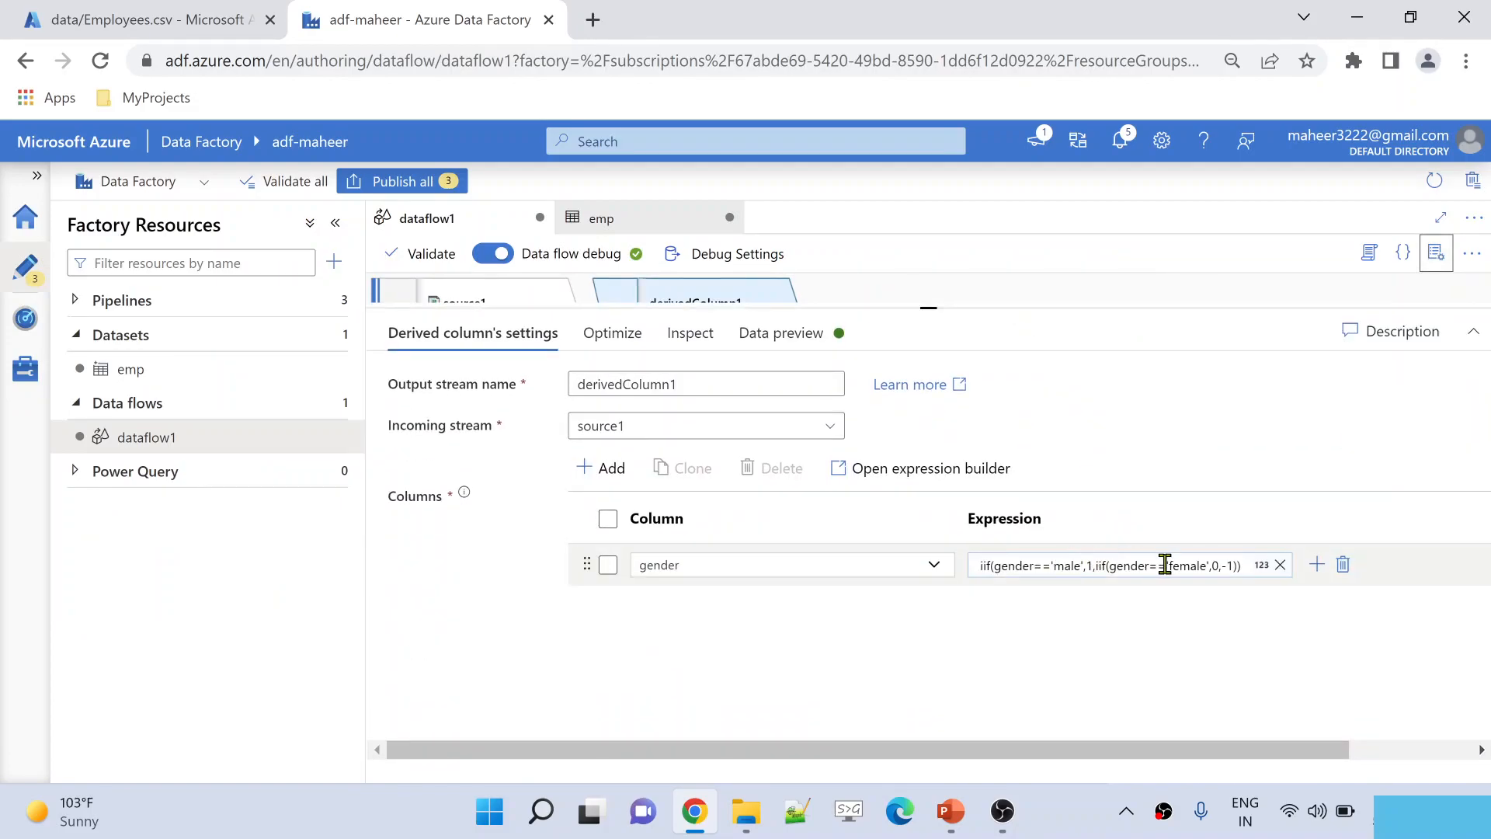
pyautogui.click(1280, 564)
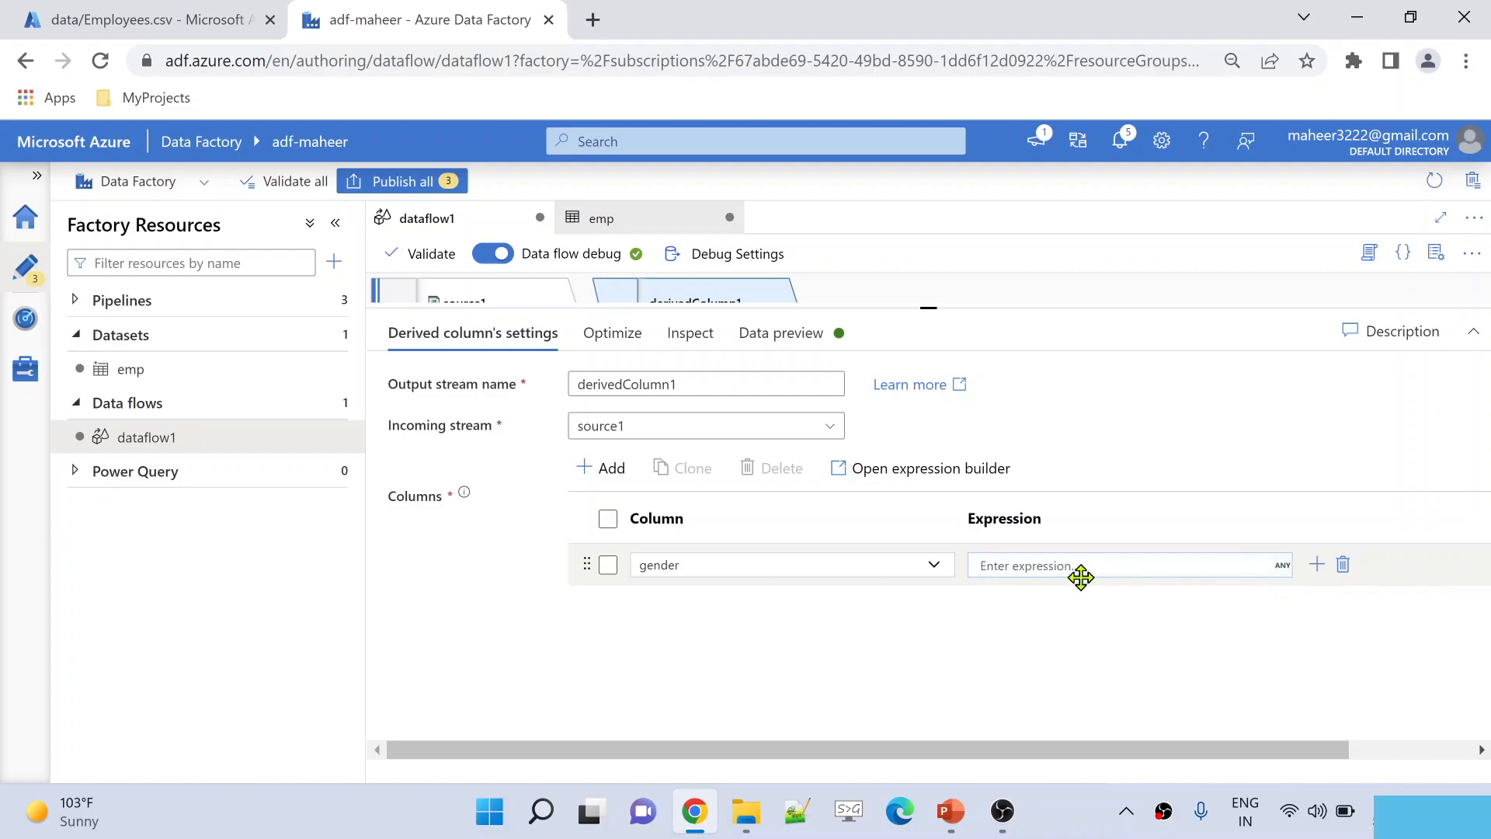
# - Insert the library function genderValuesInInteger into the gender column's expression
pyautogui.click(1056, 568)
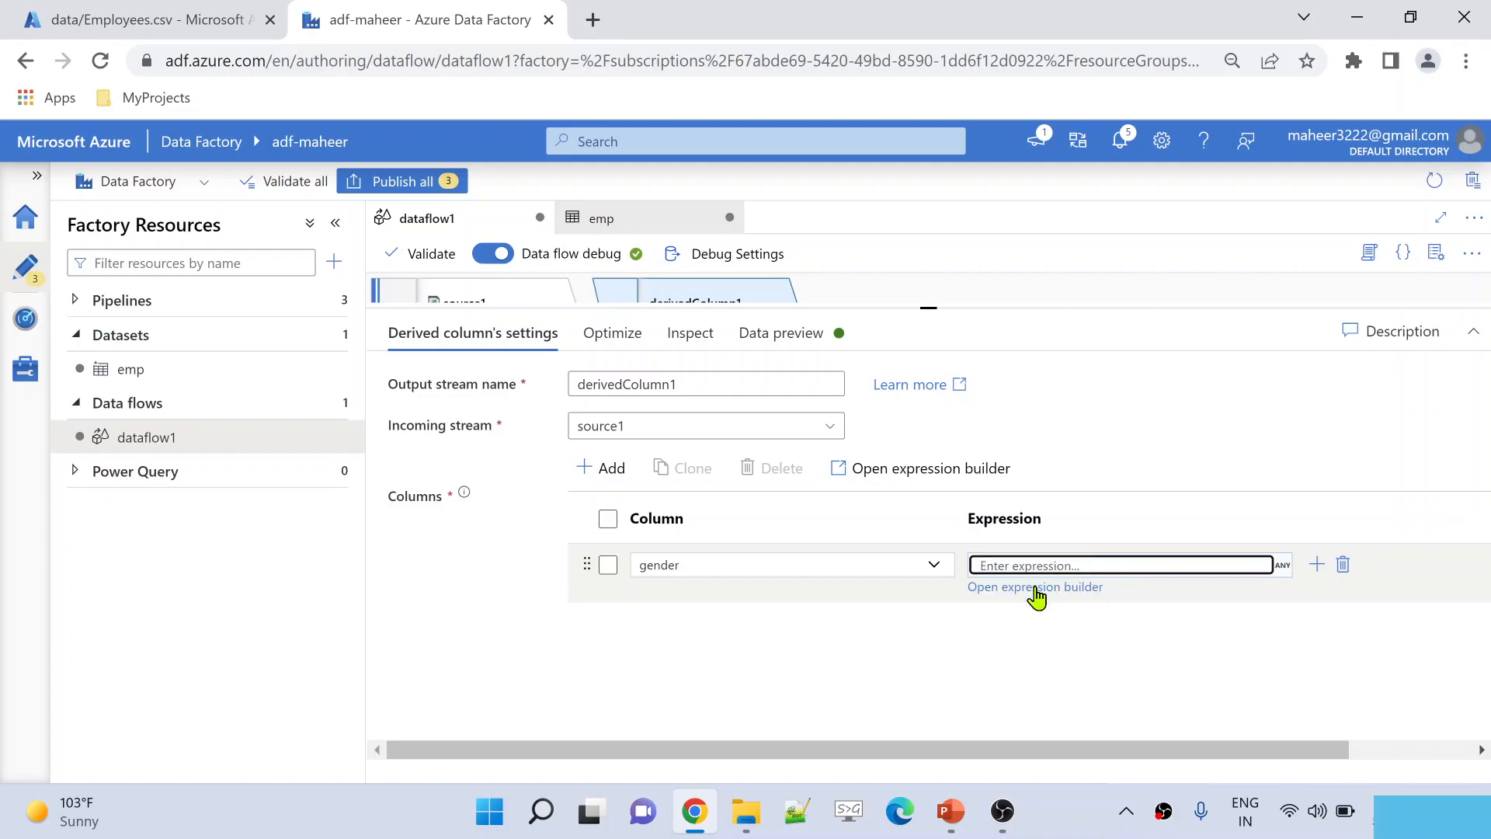
pyautogui.click(1040, 588)
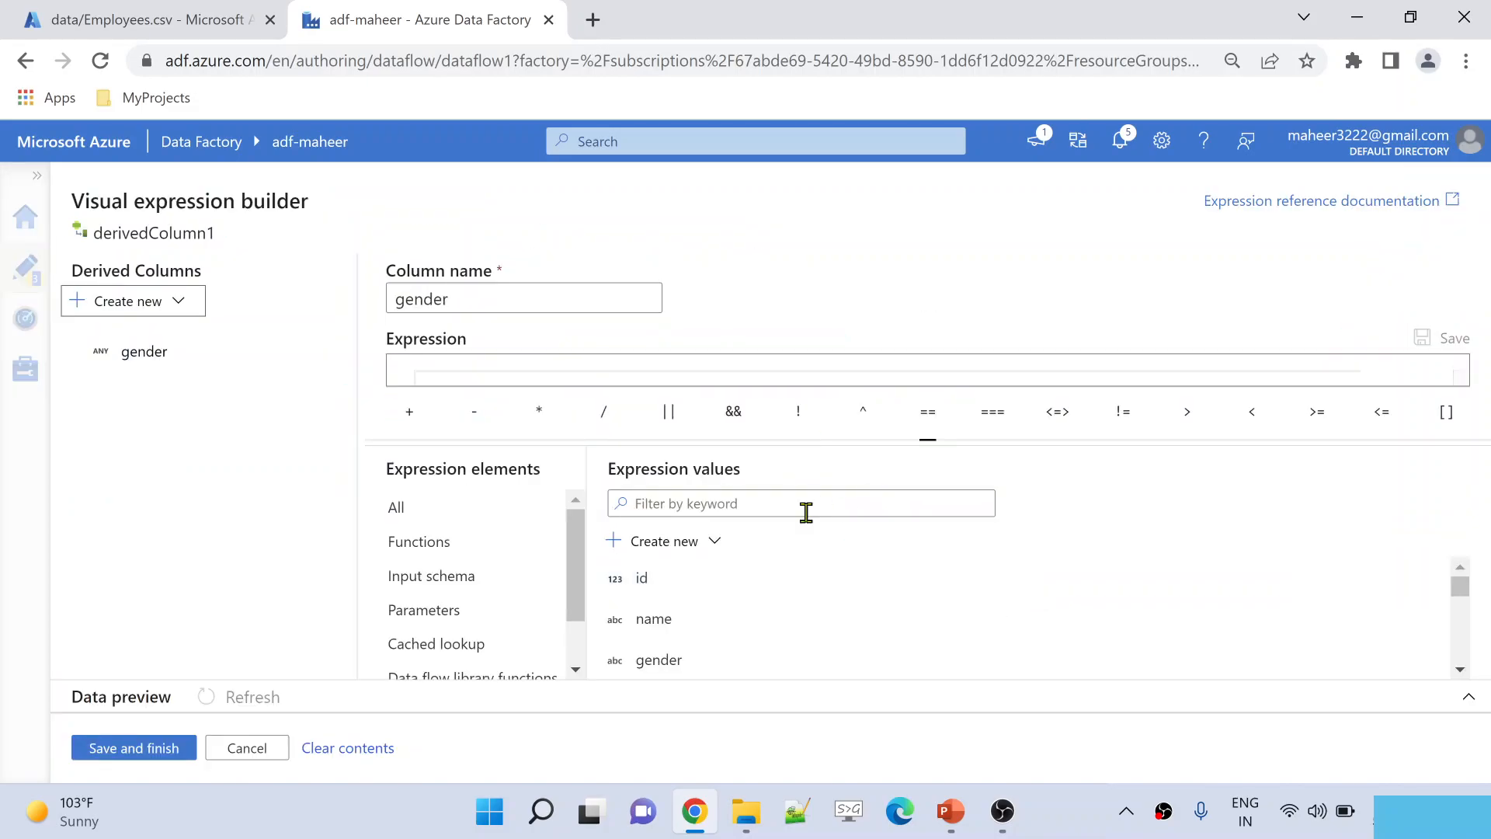
pyautogui.scroll(-2, 470, 638)
pyautogui.click(460, 634)
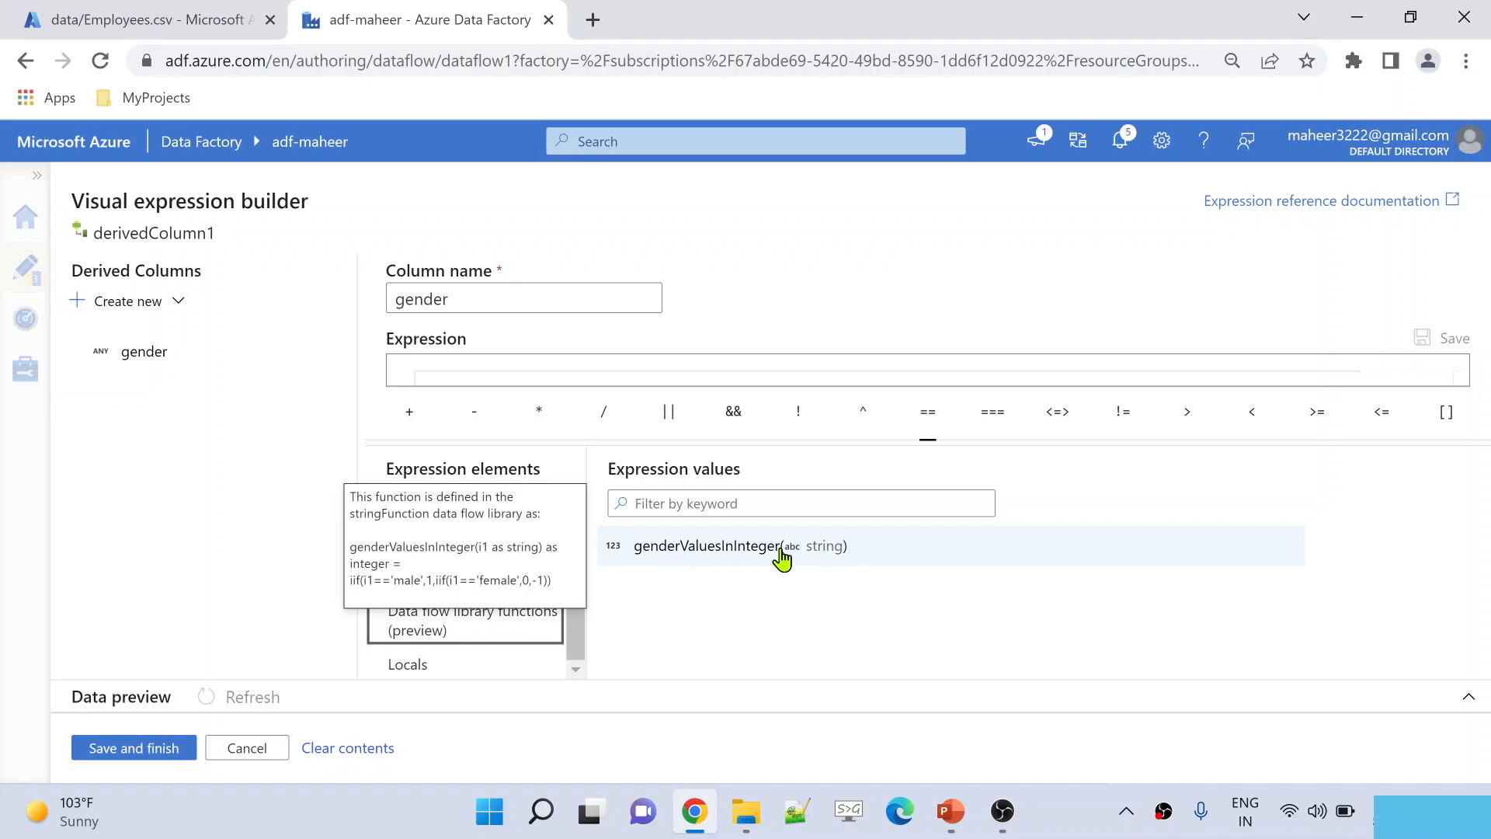
pyautogui.click(781, 557)
pyautogui.moveTo(936, 436); pyautogui.dragTo(938, 483)
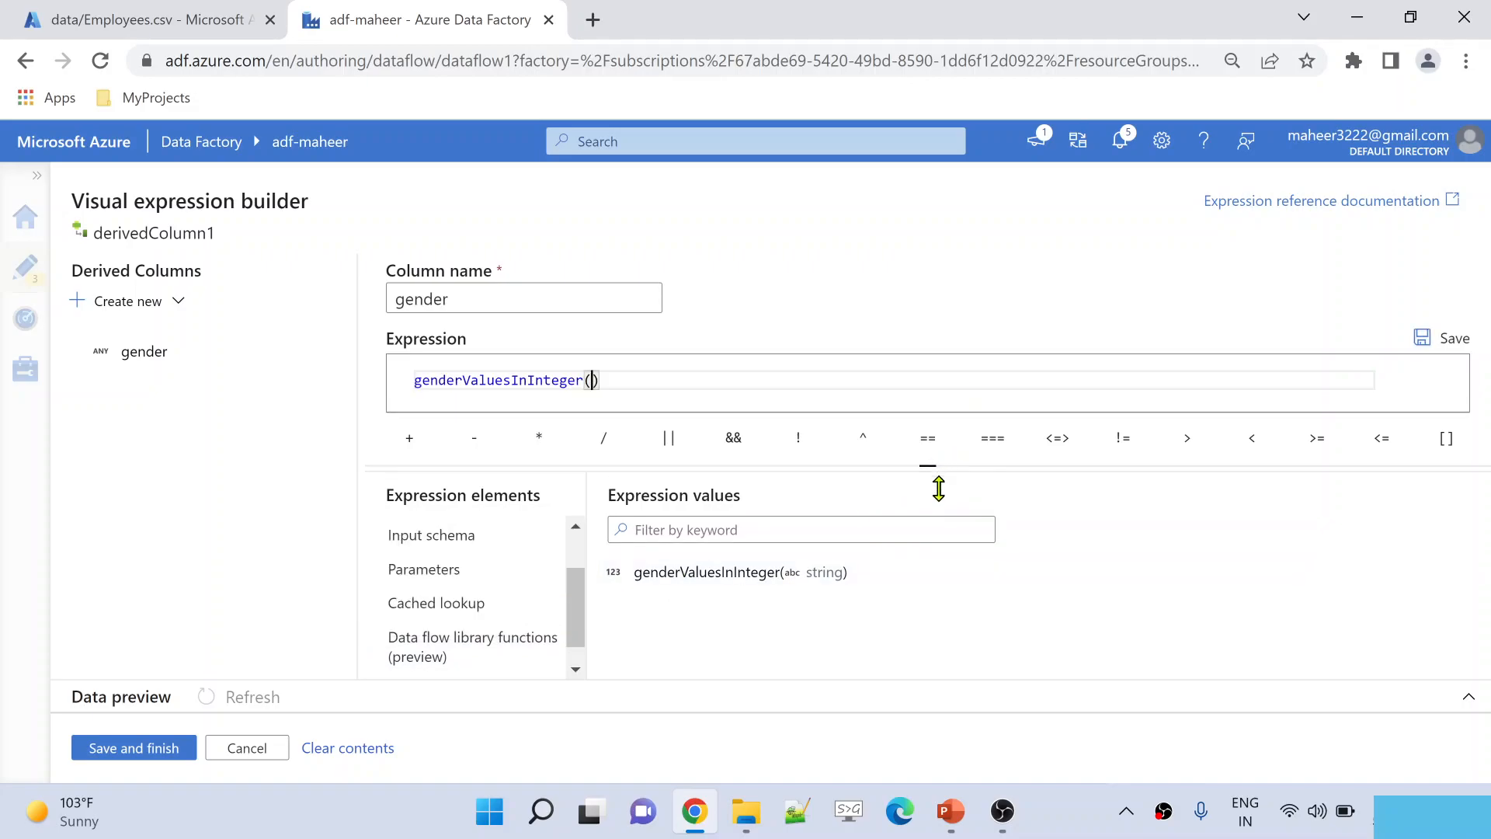
# - Pass the gender column from the input schema as the function's argument and save the expression
pyautogui.moveTo(815, 615)
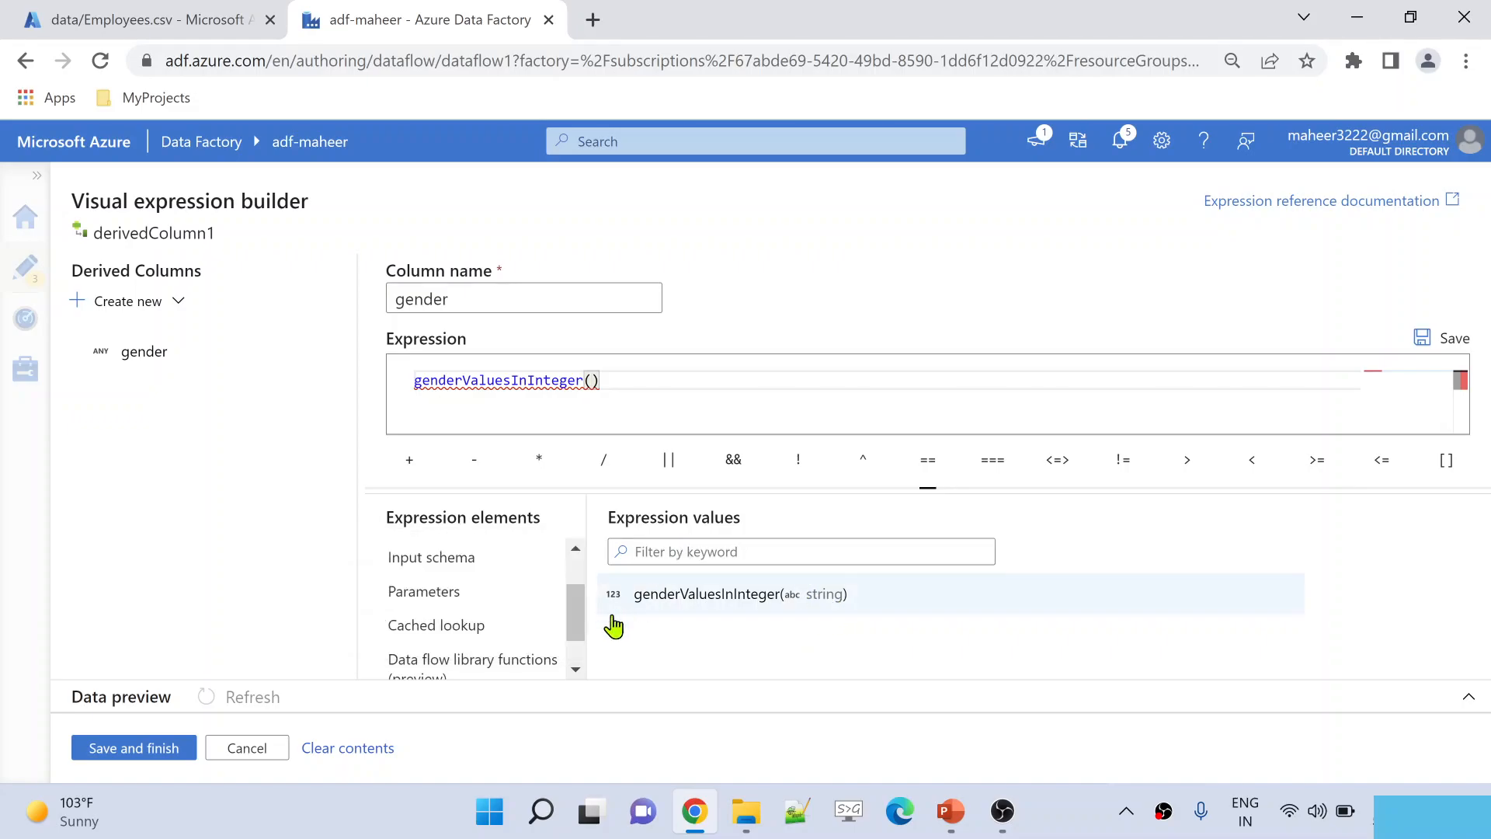
pyautogui.click(451, 571)
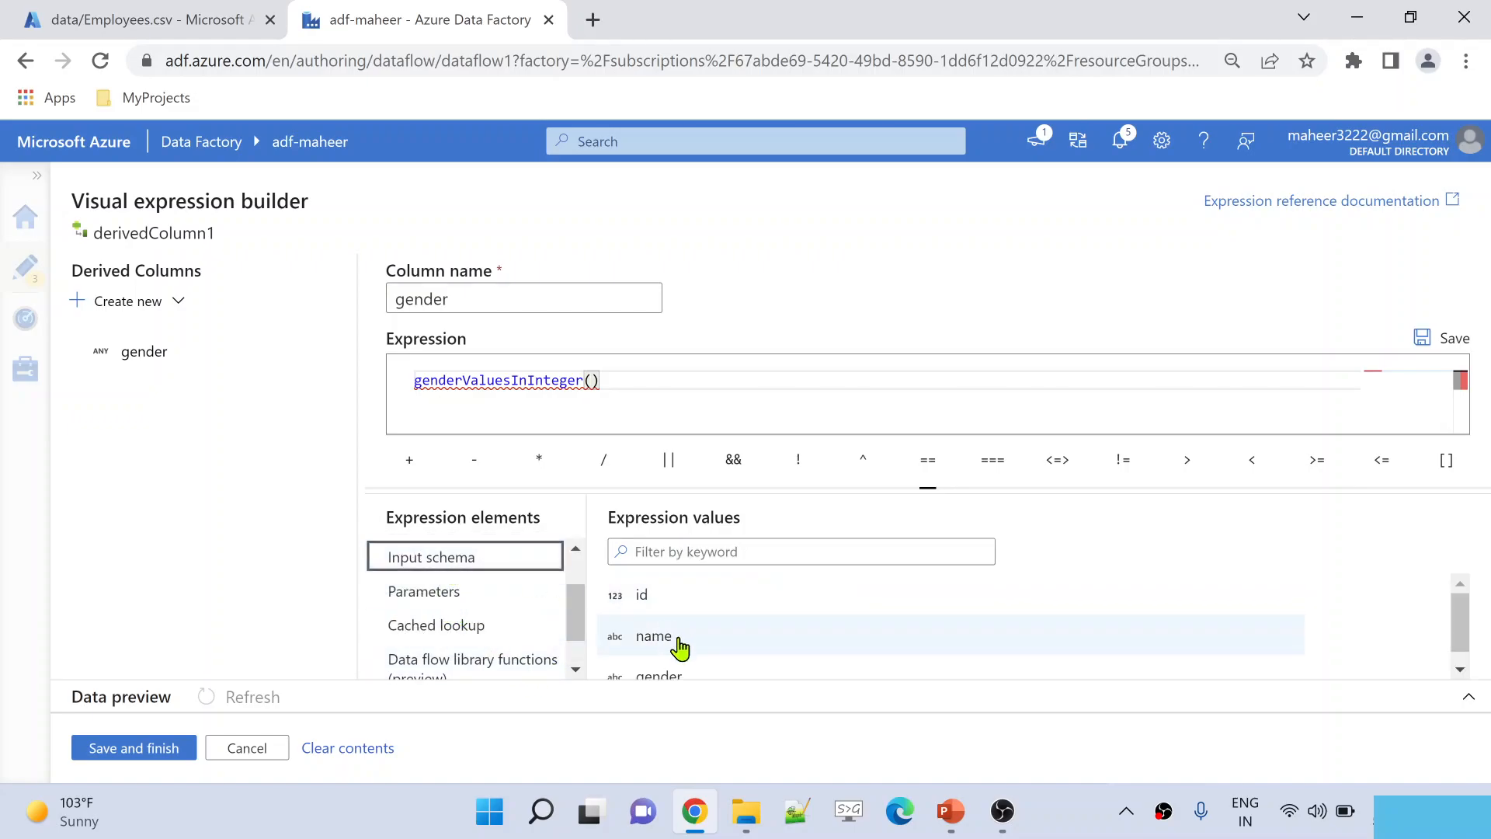
pyautogui.scroll(-1, 676, 654)
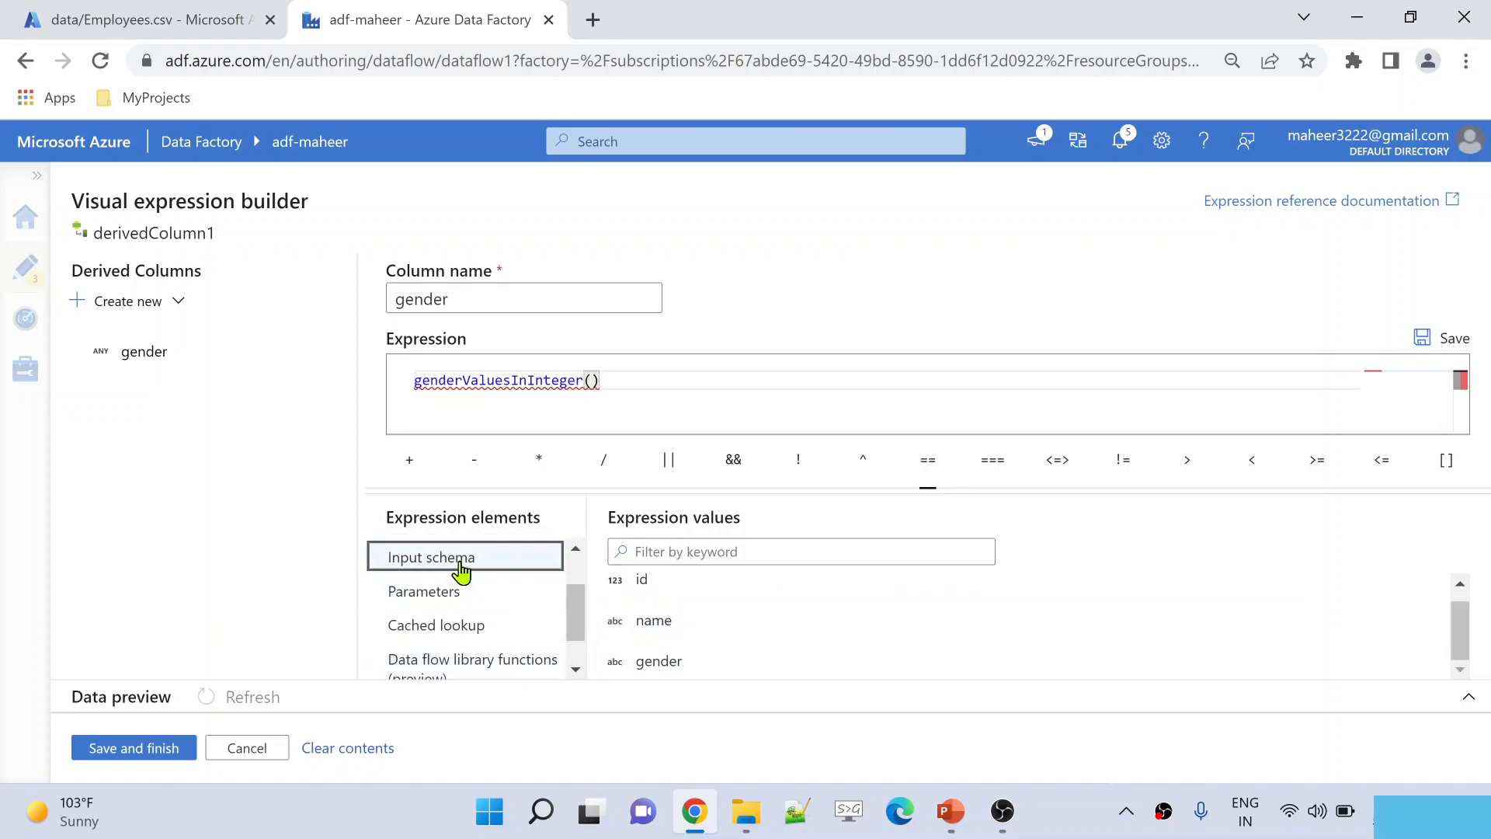
pyautogui.click(657, 661)
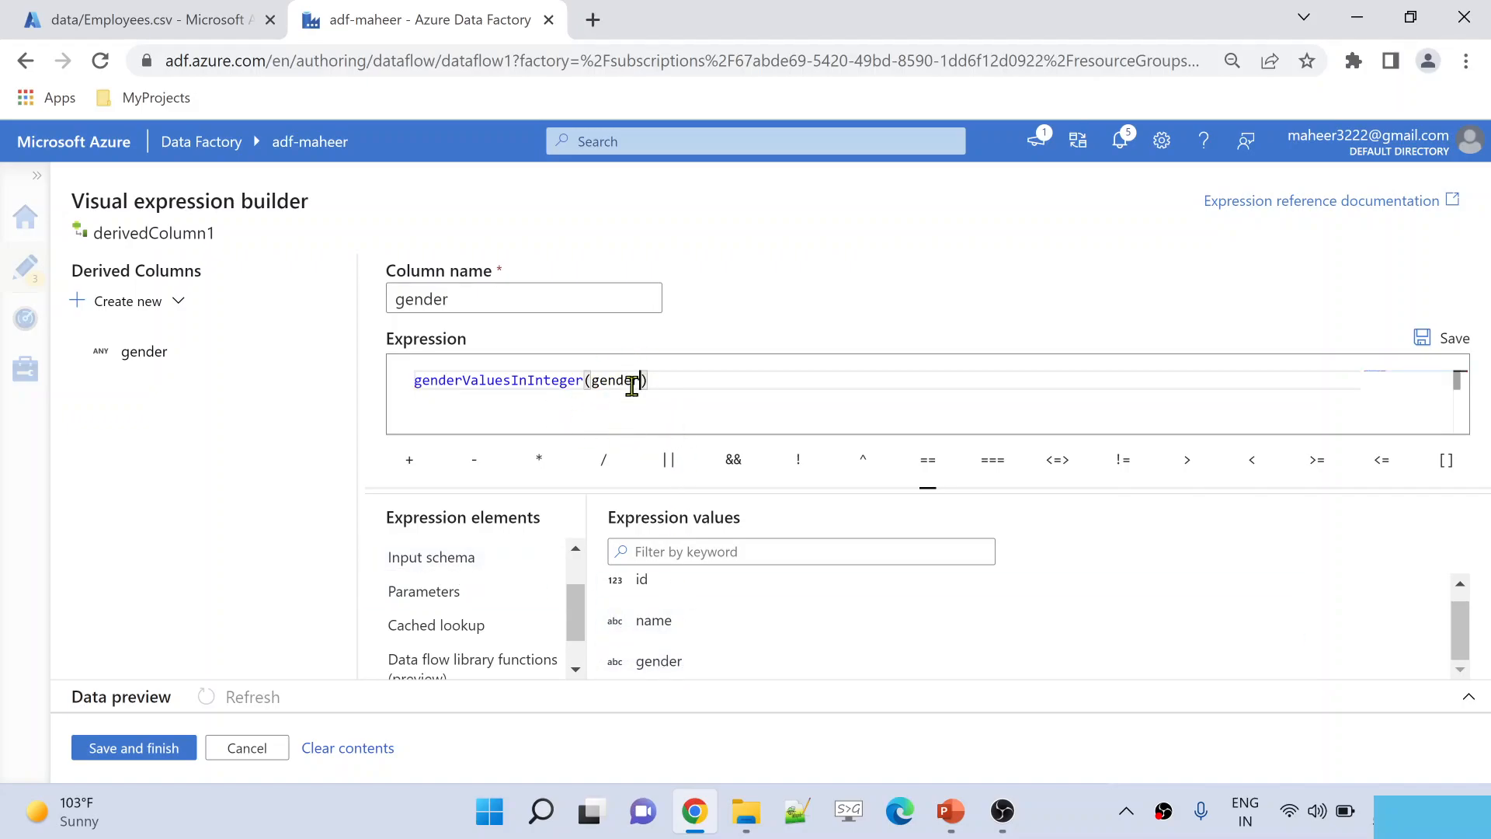
pyautogui.click(133, 742)
# - Refresh derivedColumn1's data preview and examine the gender codes across all rows
pyautogui.click(784, 358)
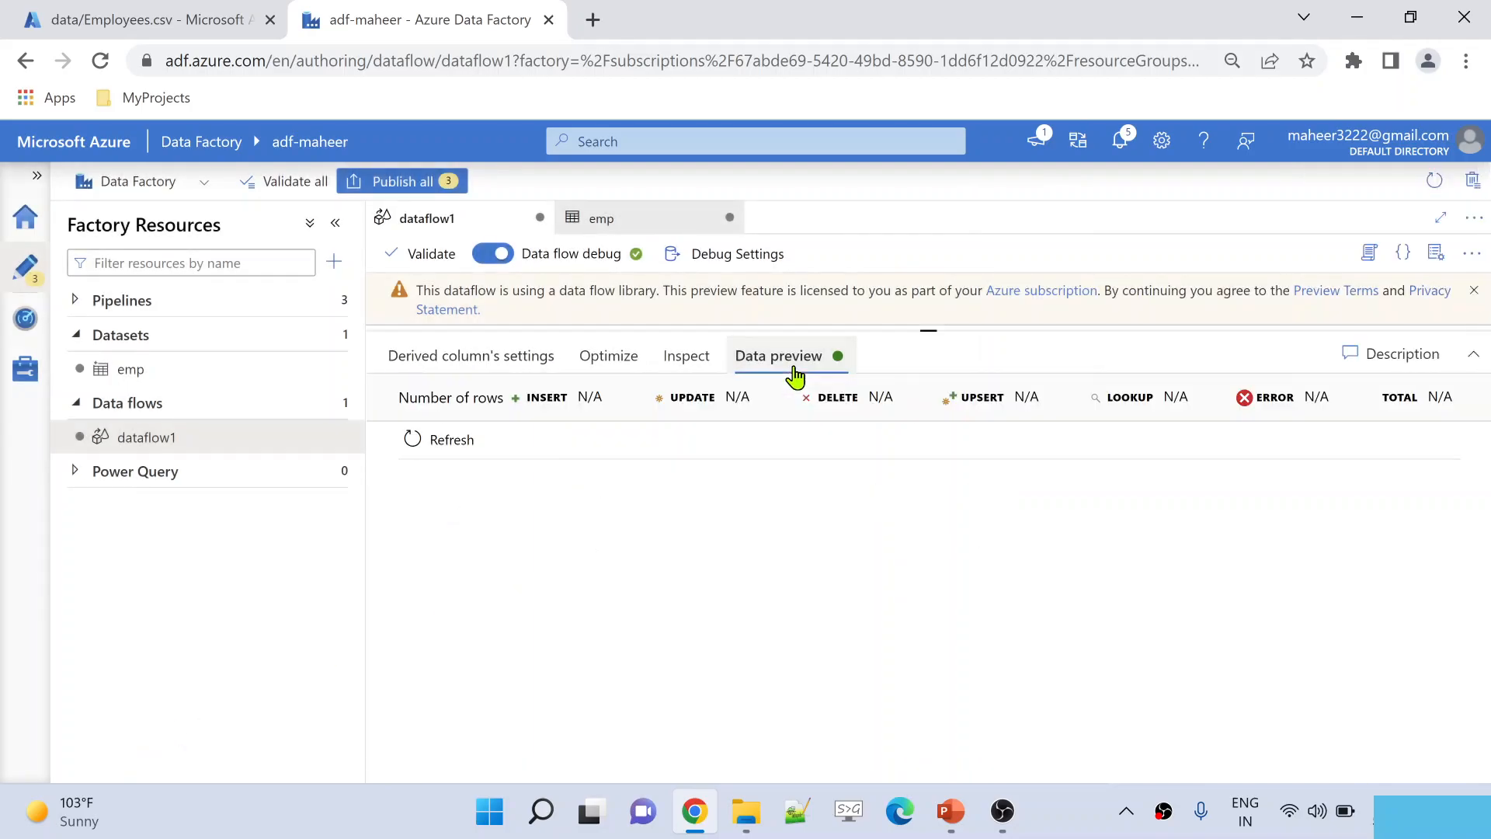
pyautogui.click(456, 447)
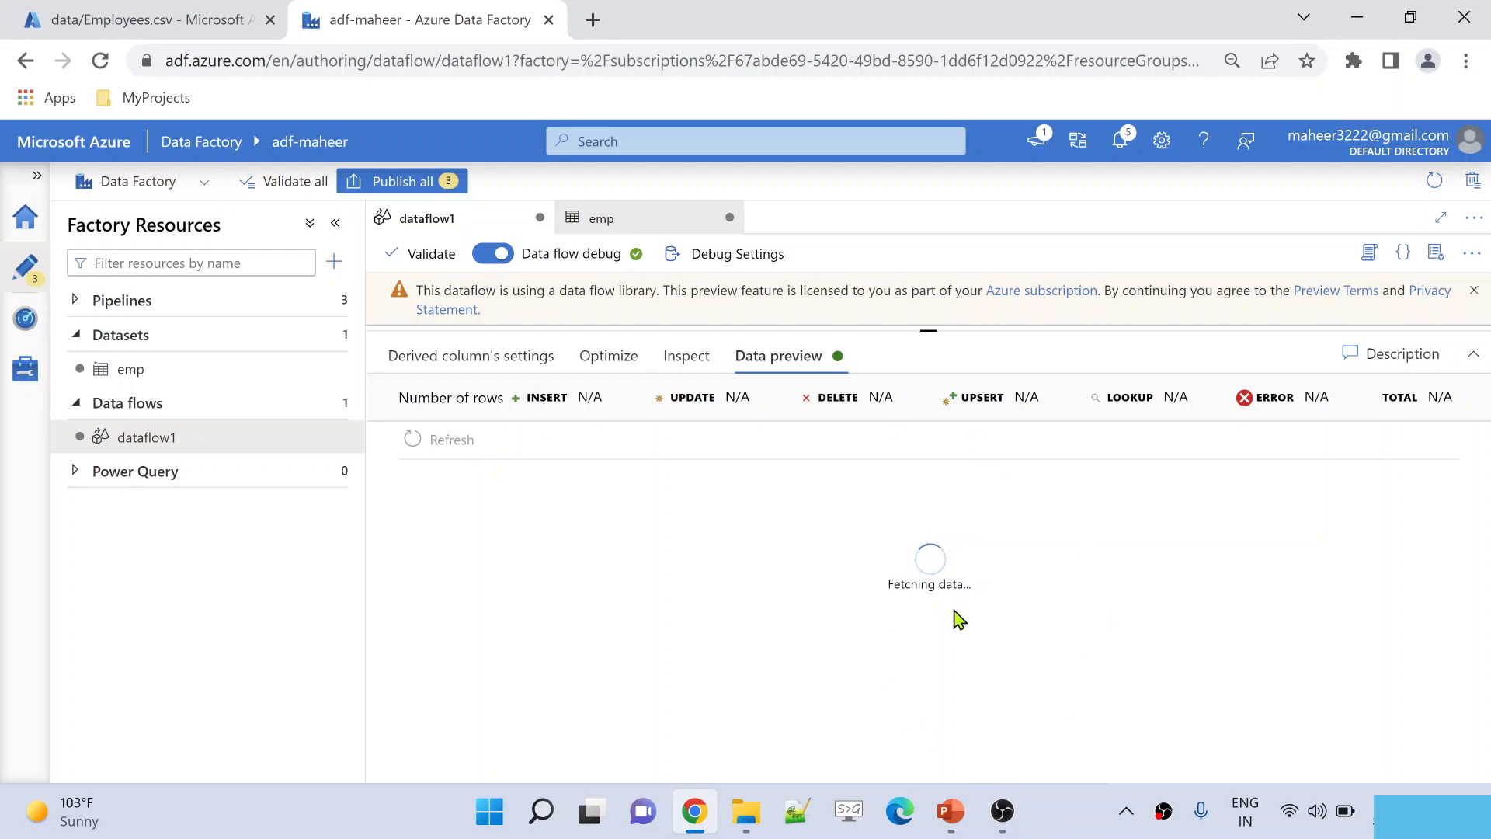
pyautogui.scroll(-2, 934, 617)
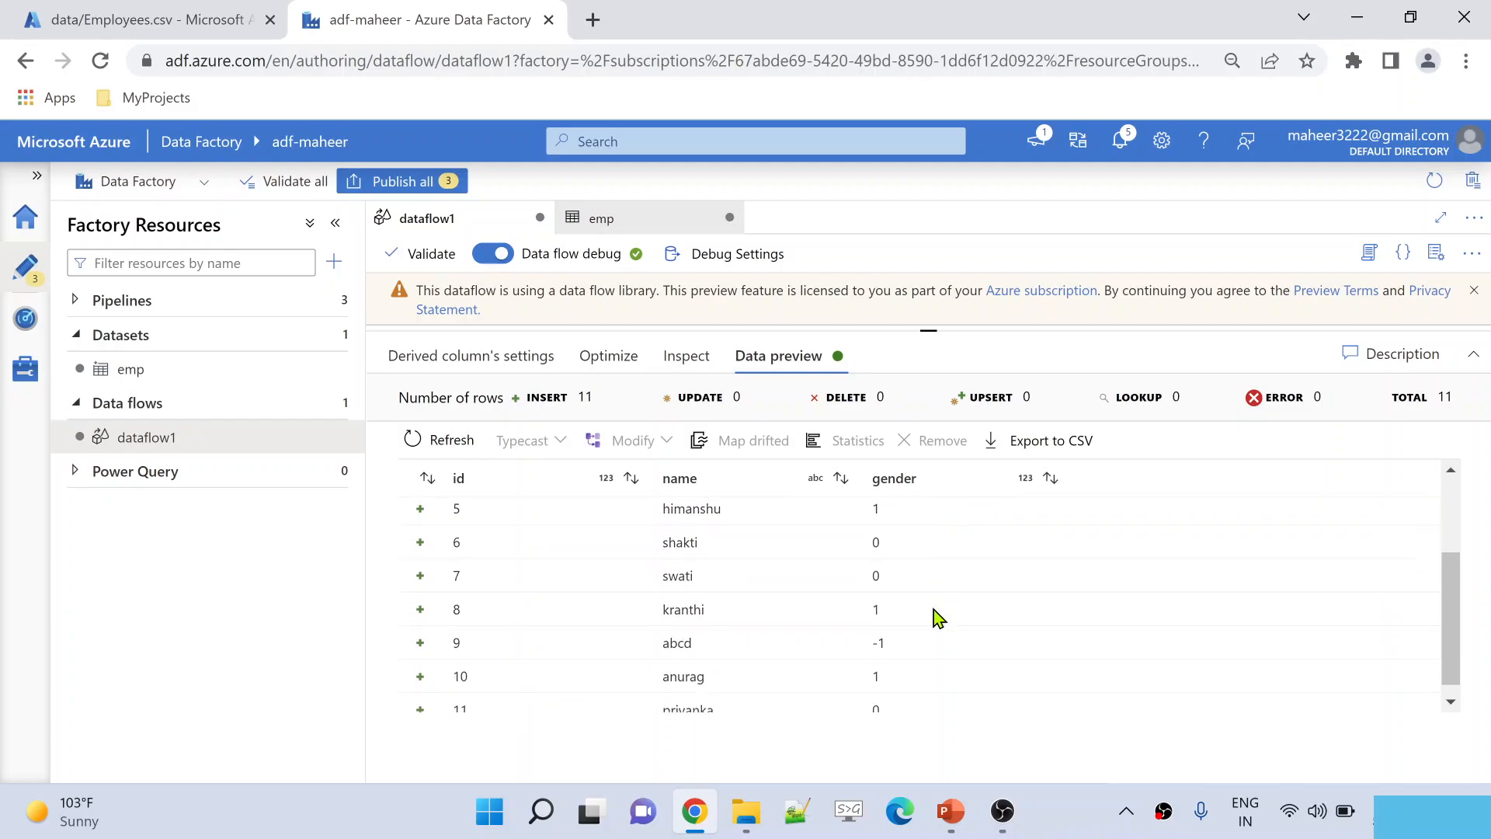
pyautogui.scroll(3, 934, 609)
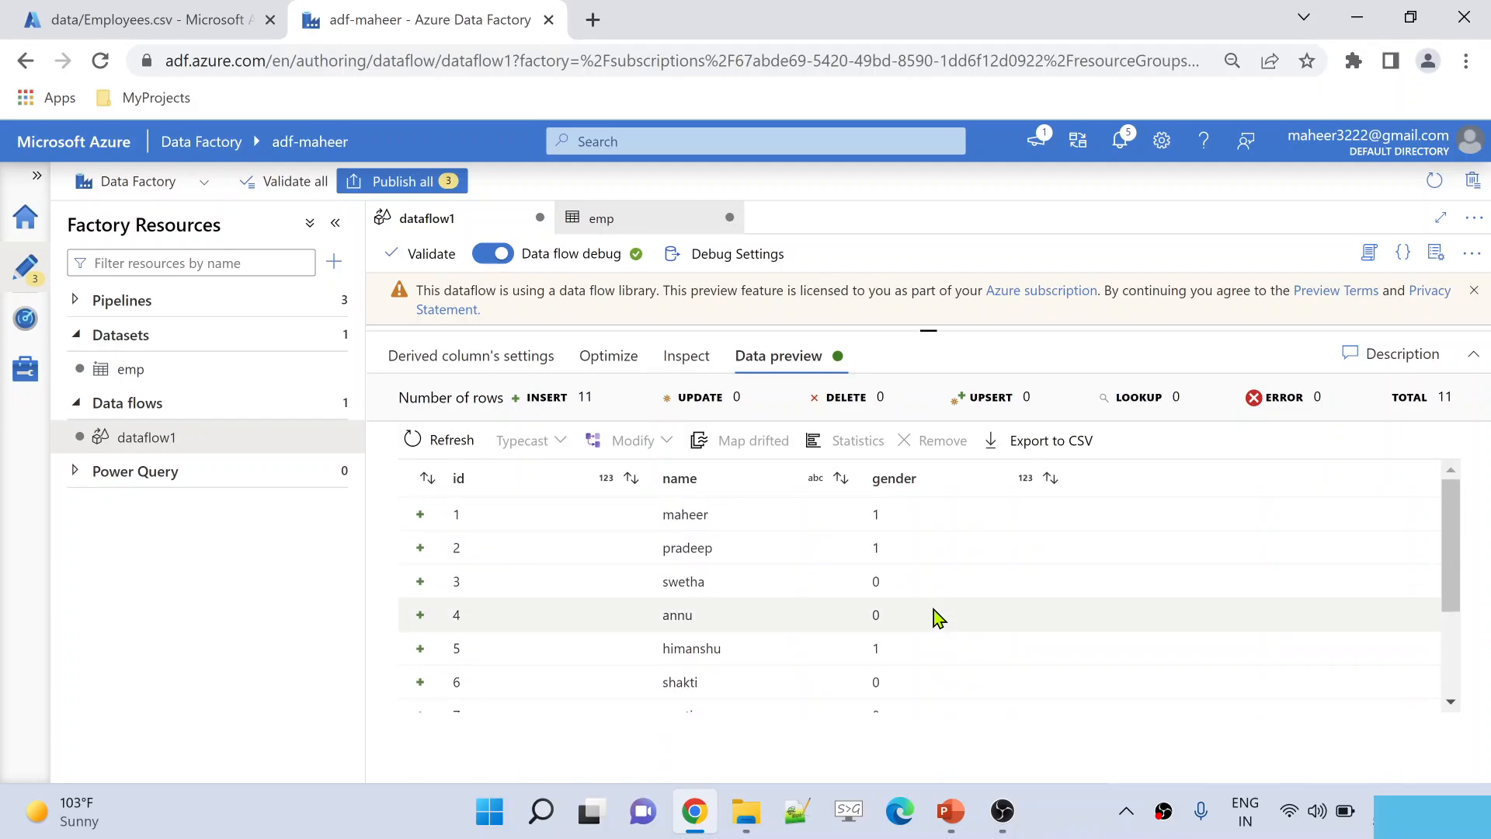
# - Go back to the derived column's settings and review the gender column's expression
pyautogui.moveTo(936, 333); pyautogui.dragTo(940, 470)
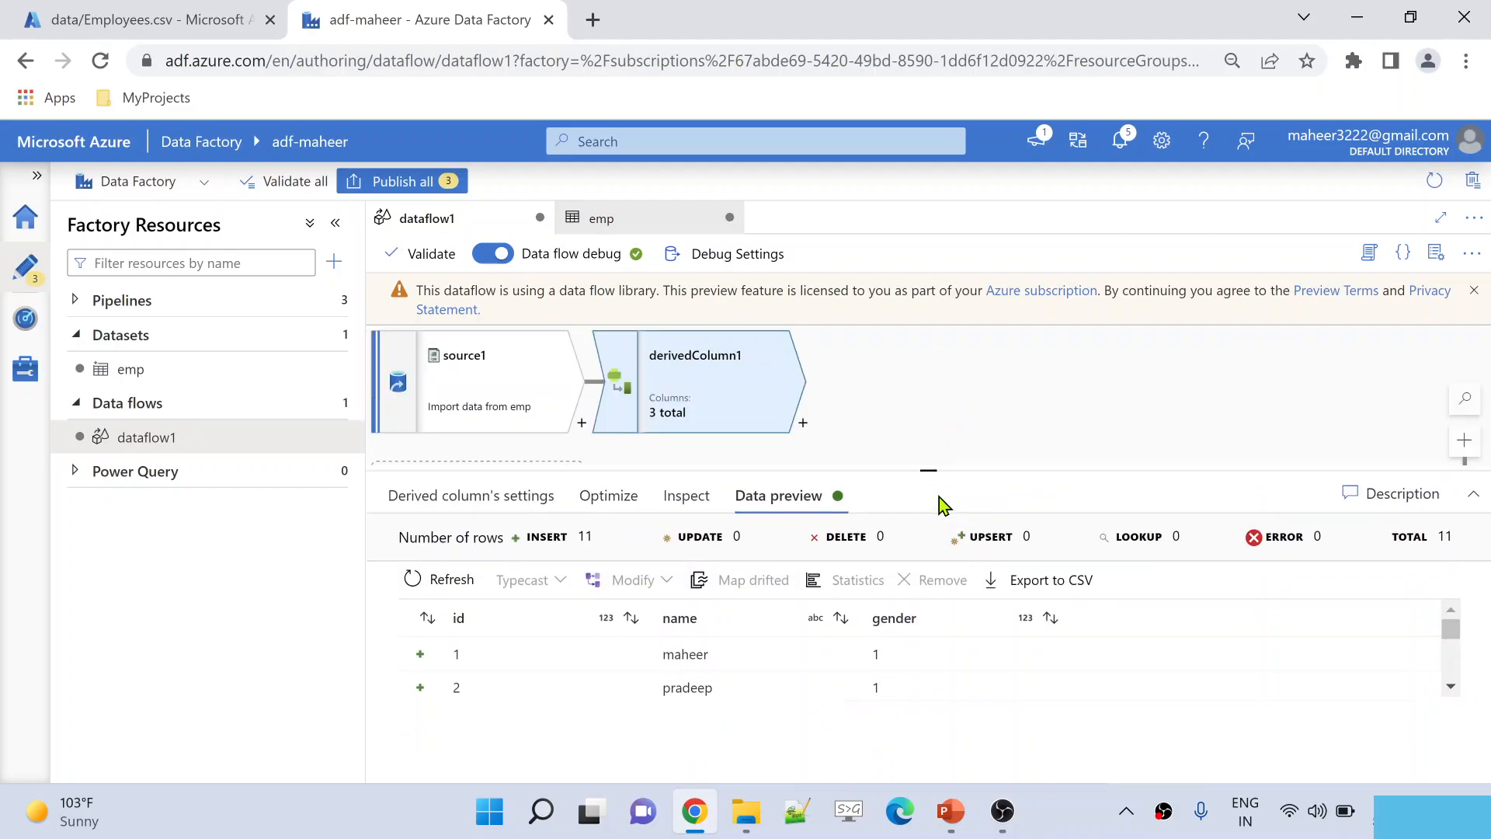
pyautogui.click(484, 497)
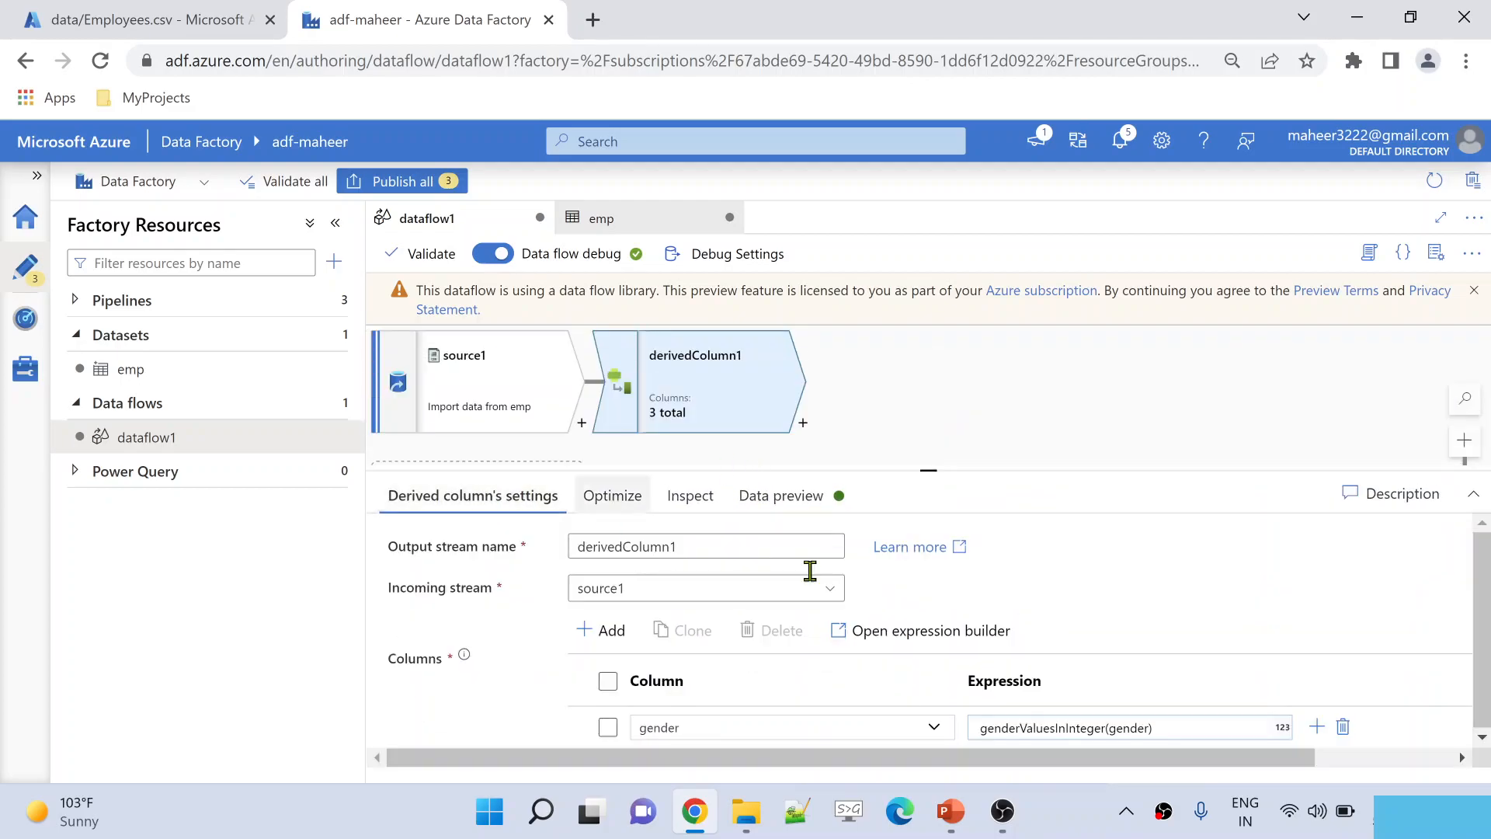
pyautogui.moveTo(1087, 470); pyautogui.dragTo(1080, 416)
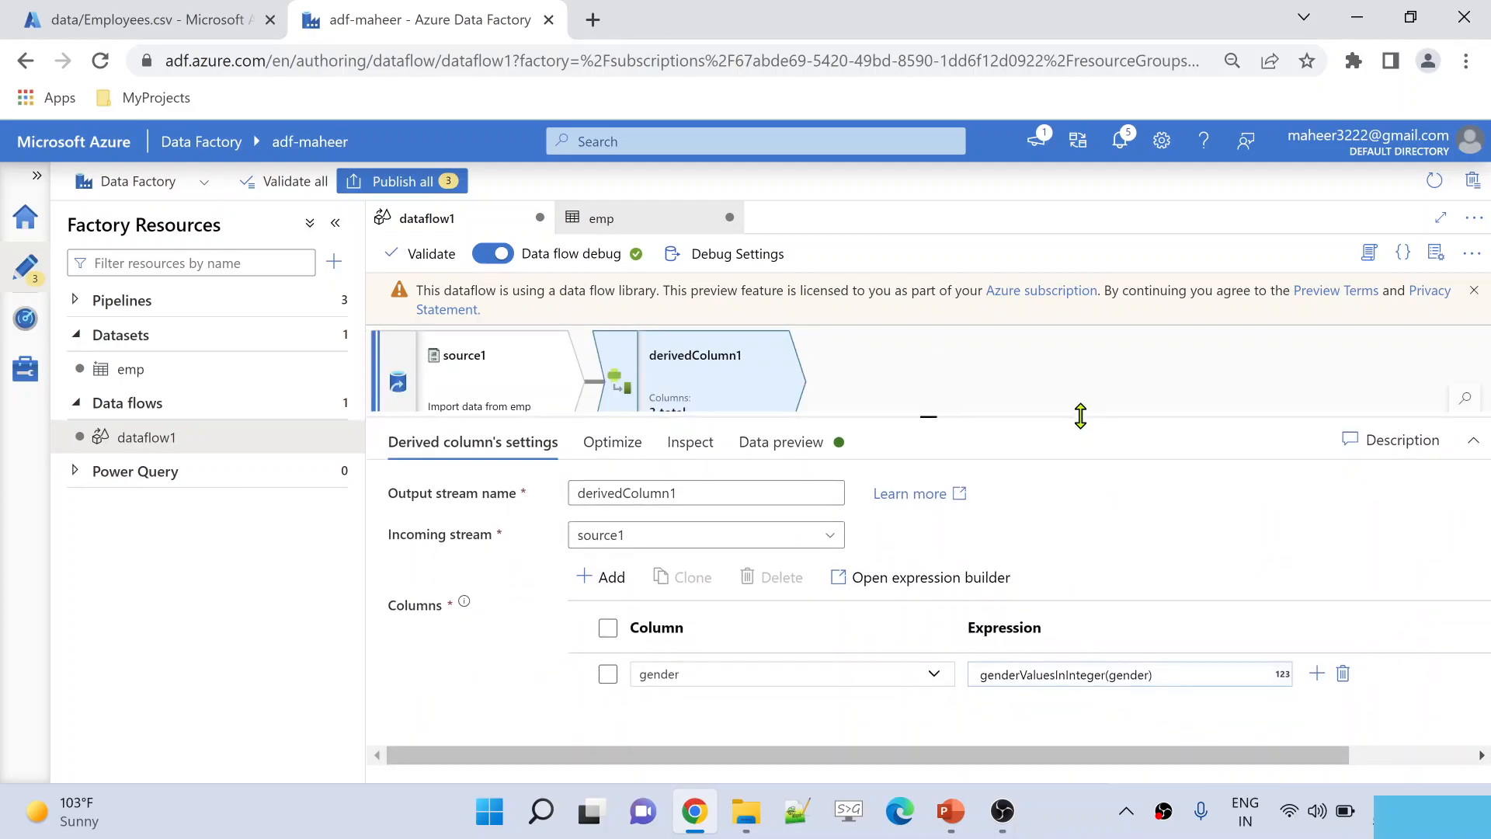
# - Create a new data flow and add a source that uses the emp dataset
pyautogui.click(329, 403)
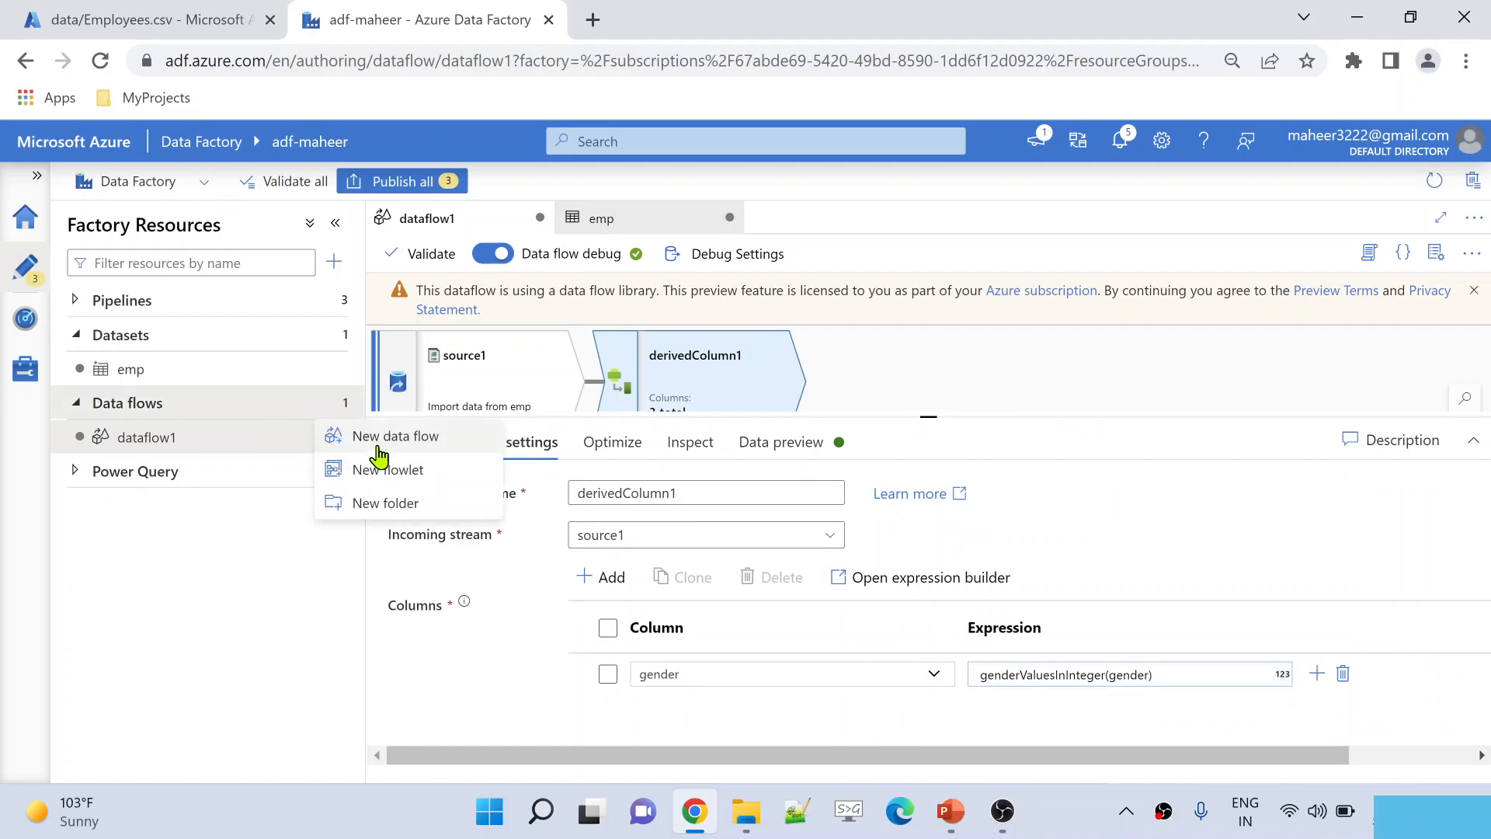
pyautogui.click(432, 455)
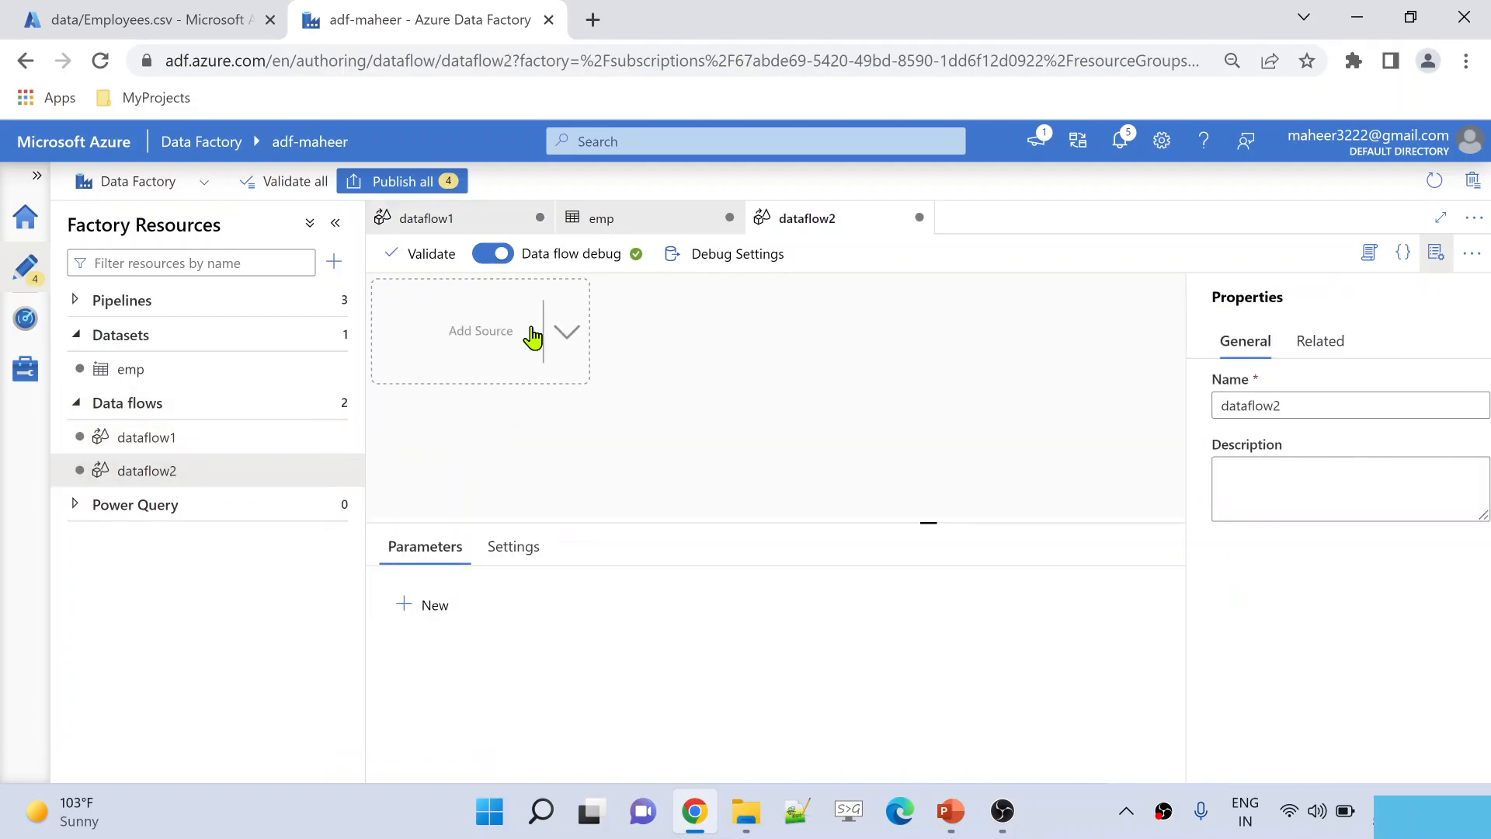
pyautogui.click(506, 333)
pyautogui.click(698, 714)
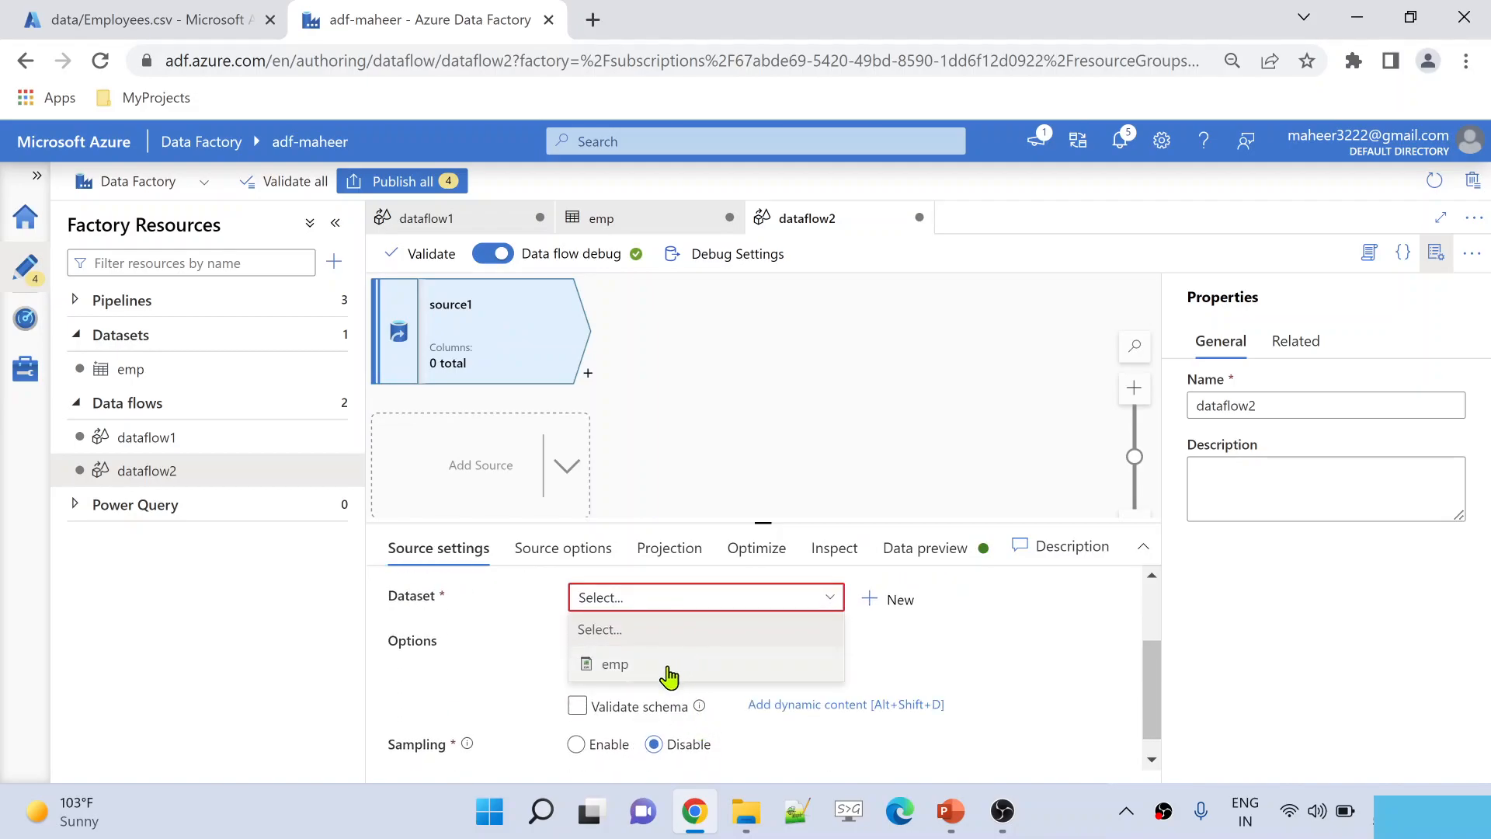
pyautogui.click(668, 668)
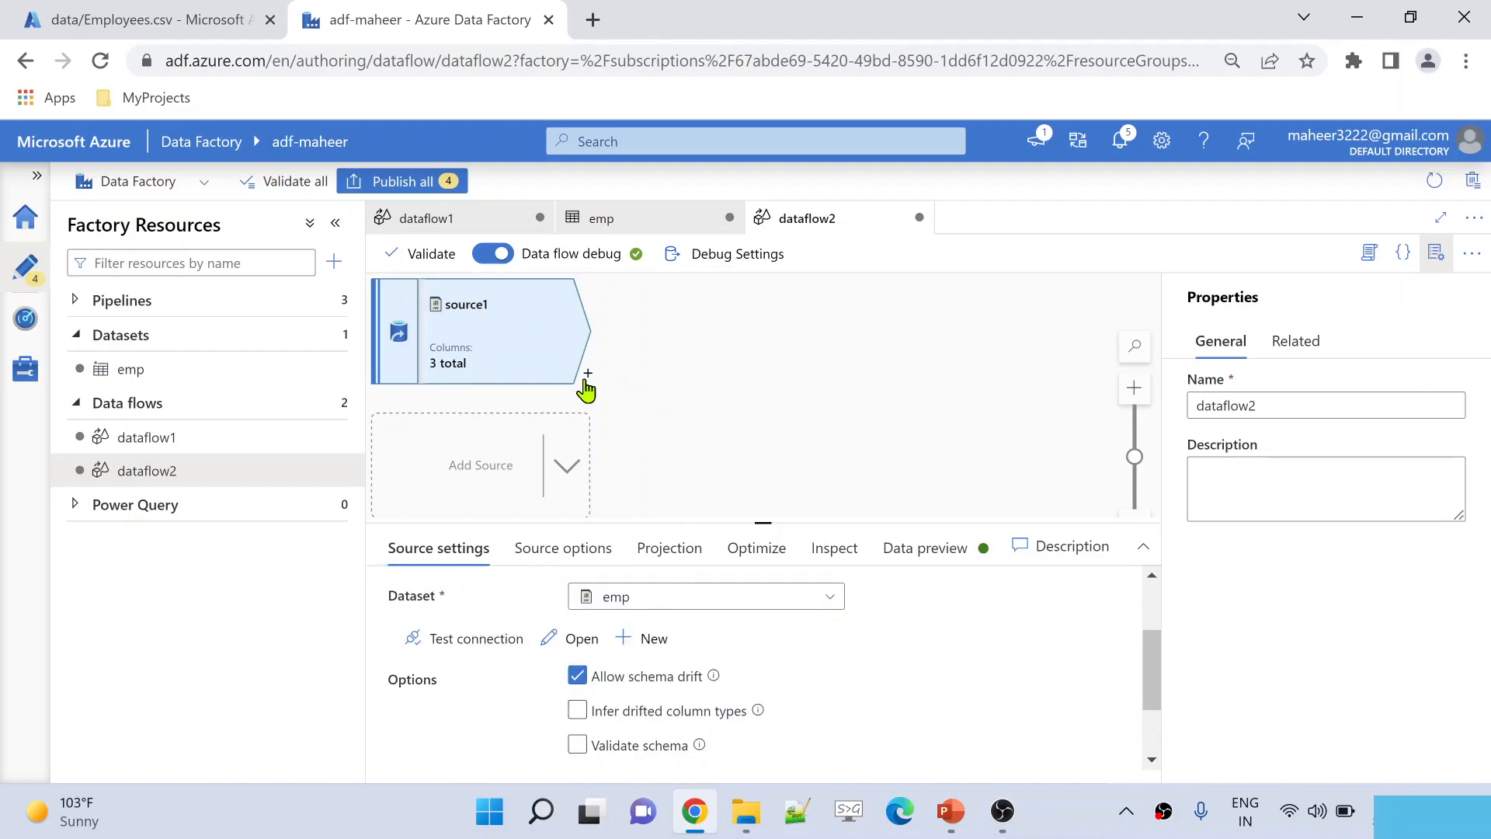
# - Add a Derived Column transformation after source1 in the new data flow
pyautogui.click(587, 376)
pyautogui.write('der')
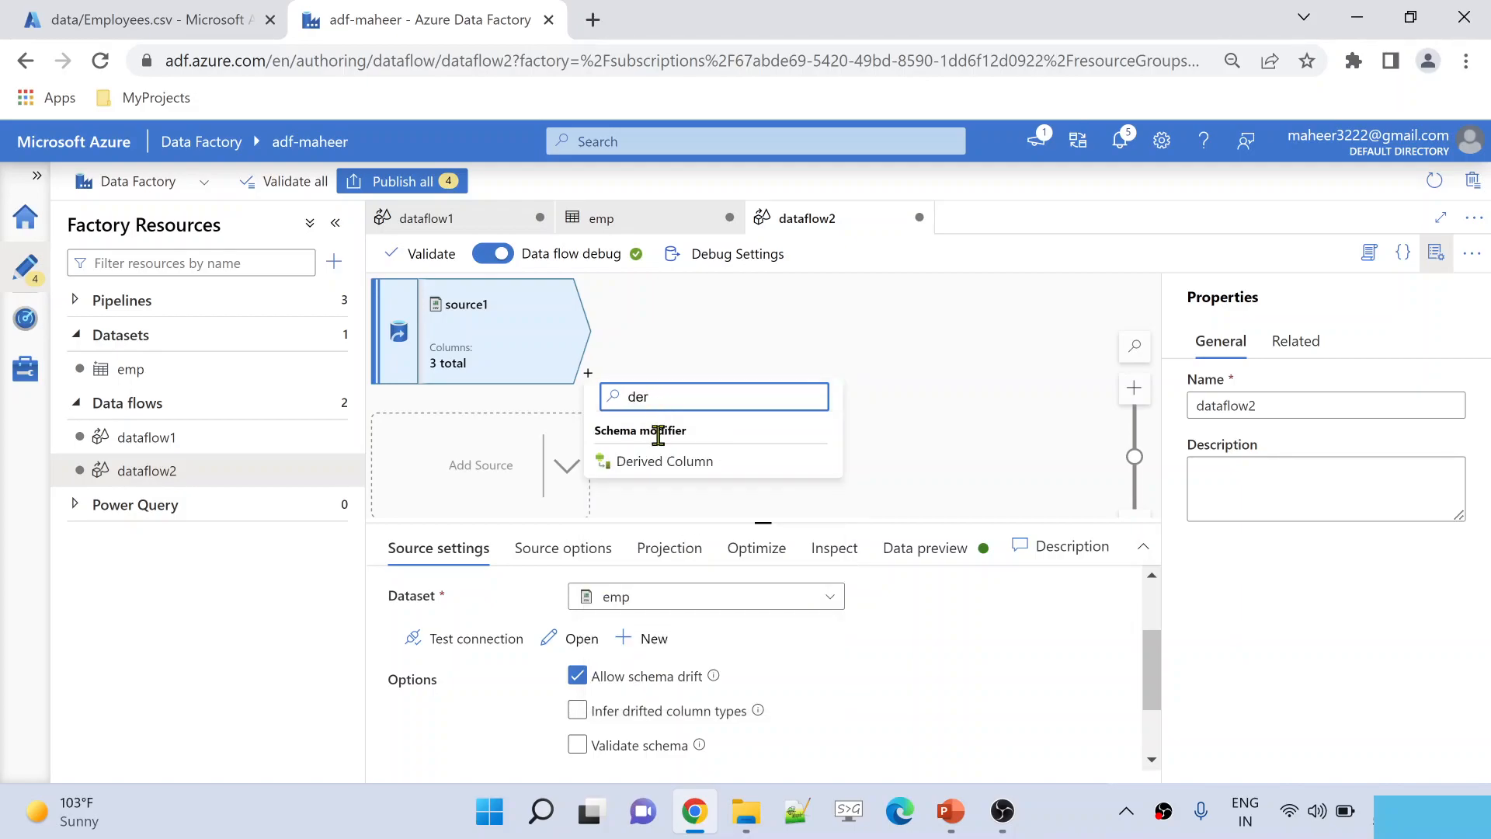
pyautogui.click(662, 466)
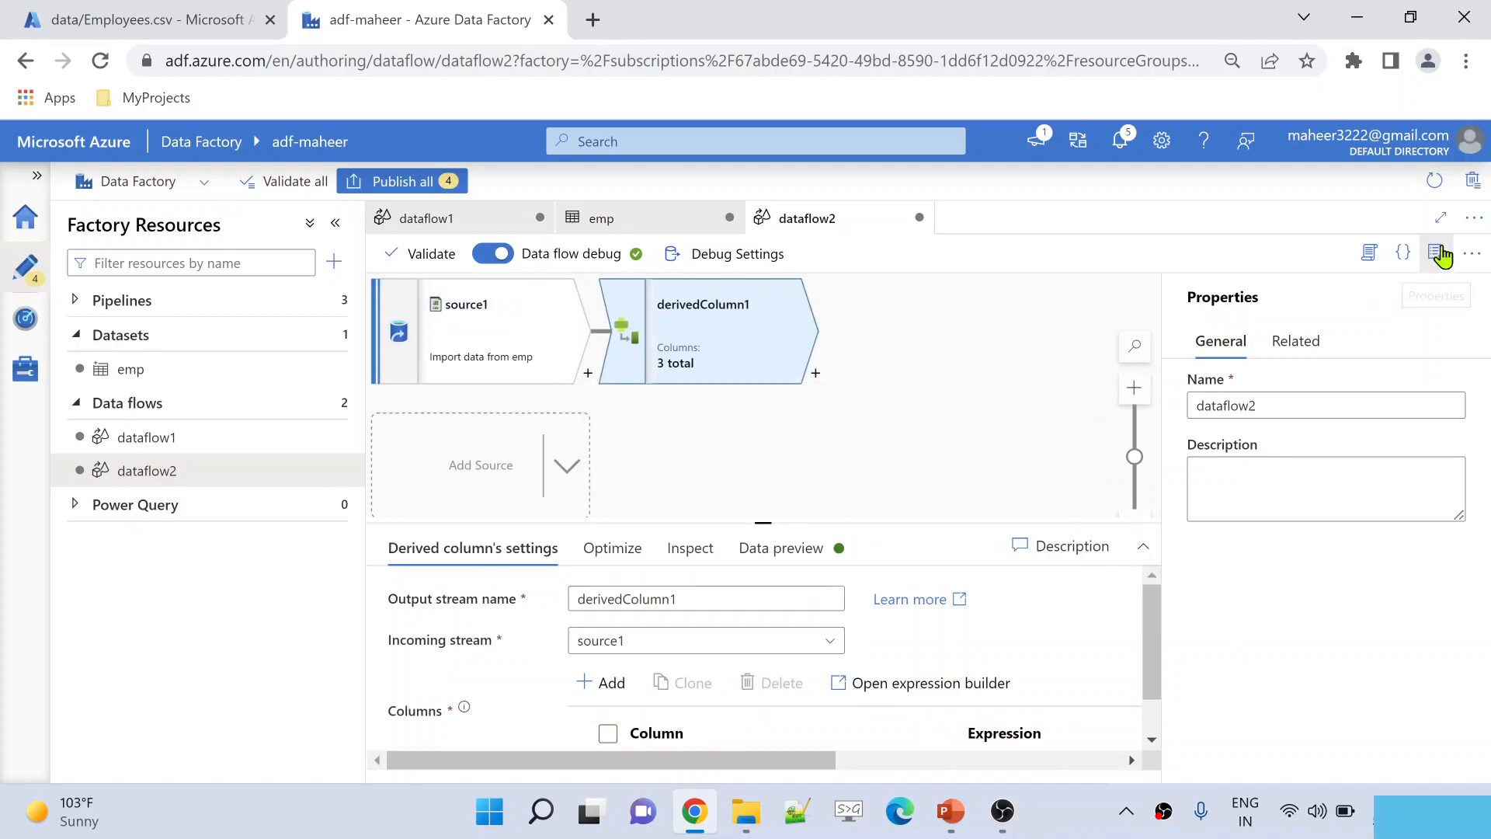
# - Hide the data flow's properties and choose gender as the column to derive
pyautogui.click(1437, 259)
pyautogui.moveTo(975, 521); pyautogui.dragTo(971, 354)
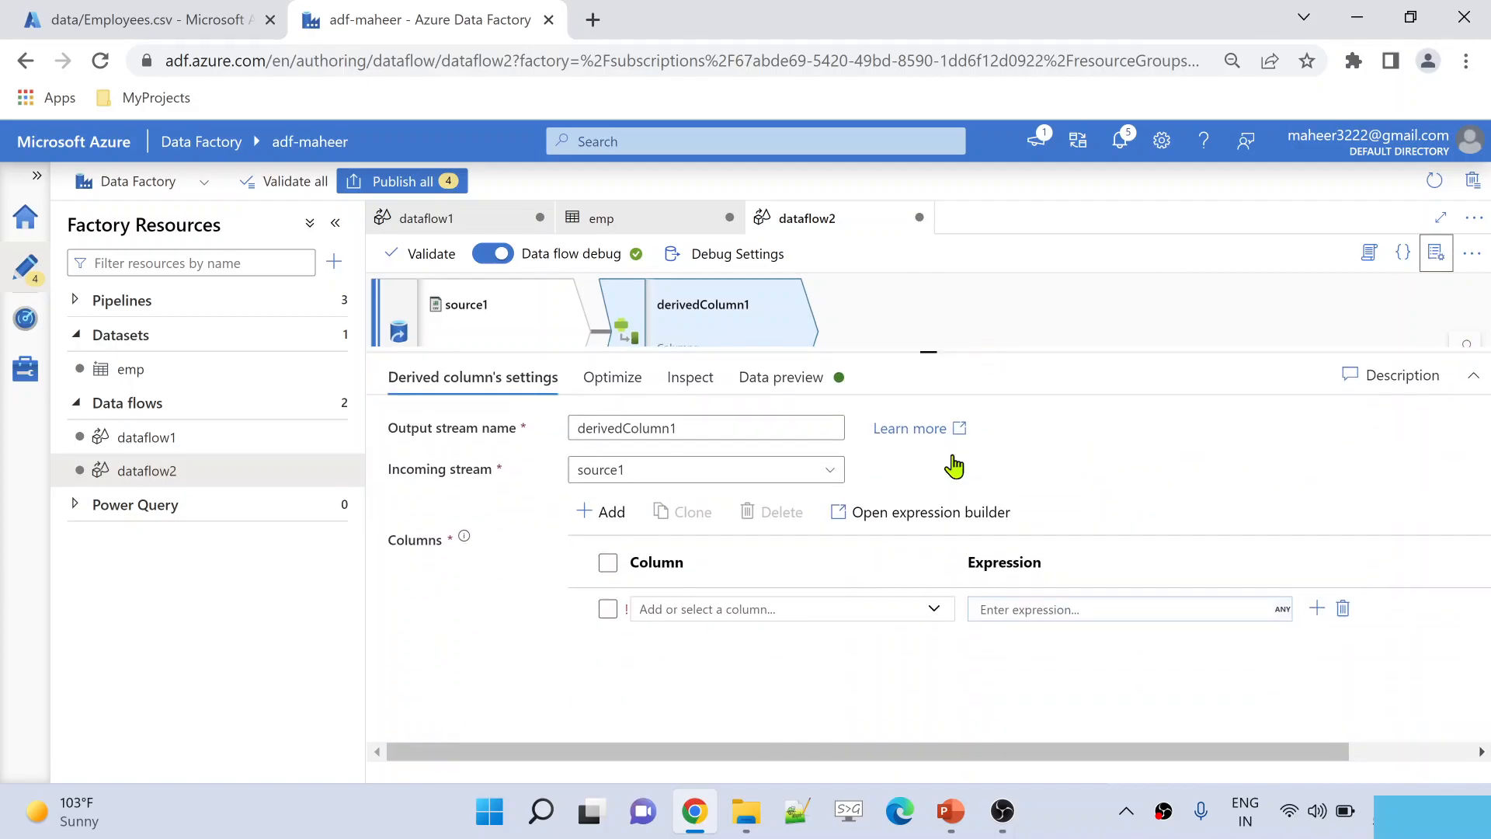
pyautogui.click(935, 609)
pyautogui.click(666, 744)
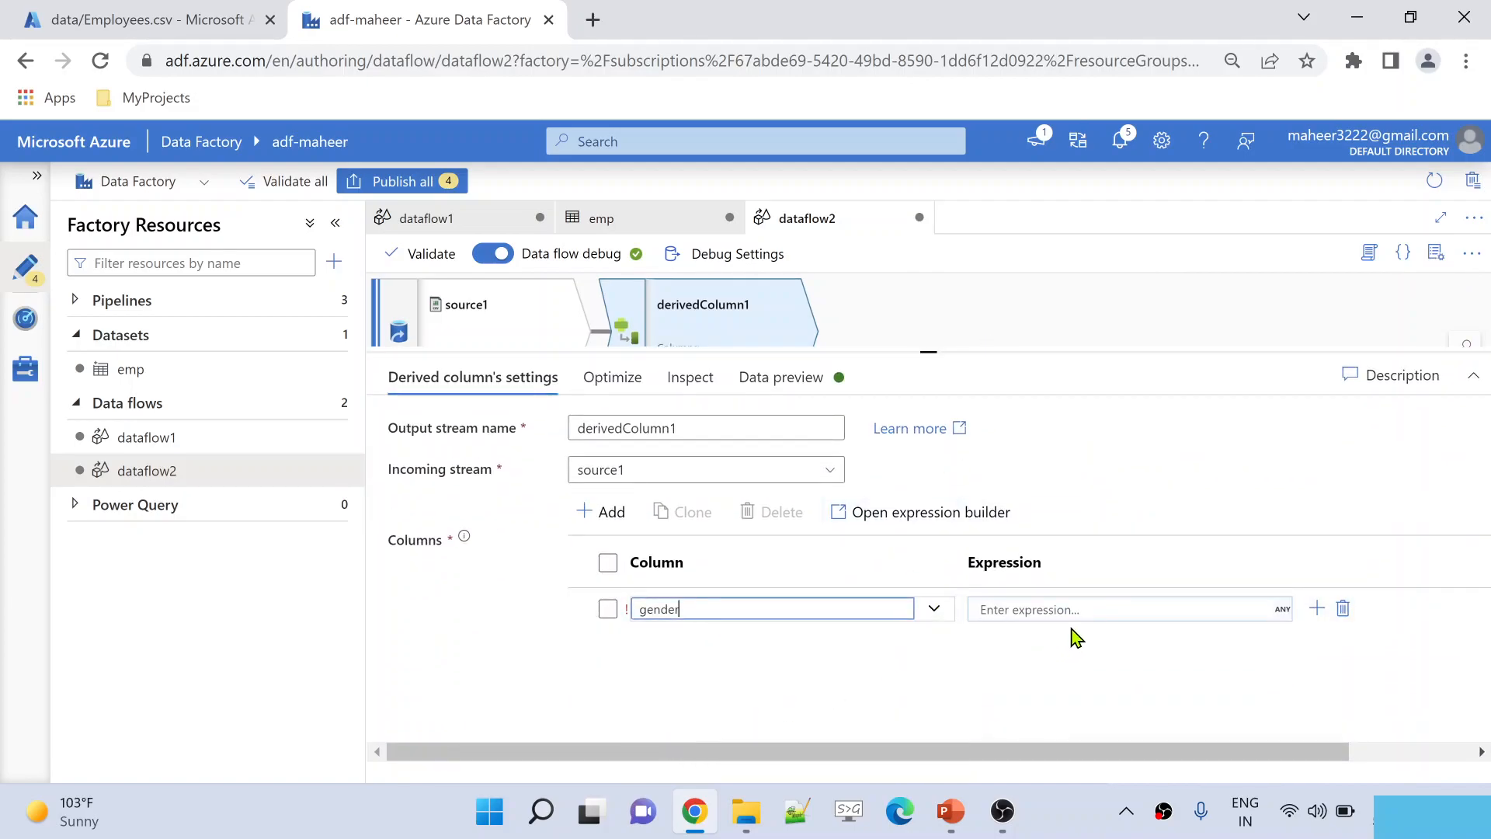
# - Open the expression builder for the gender column and insert the data flow library function genderValuesInInteger
pyautogui.click(1066, 611)
pyautogui.click(1043, 642)
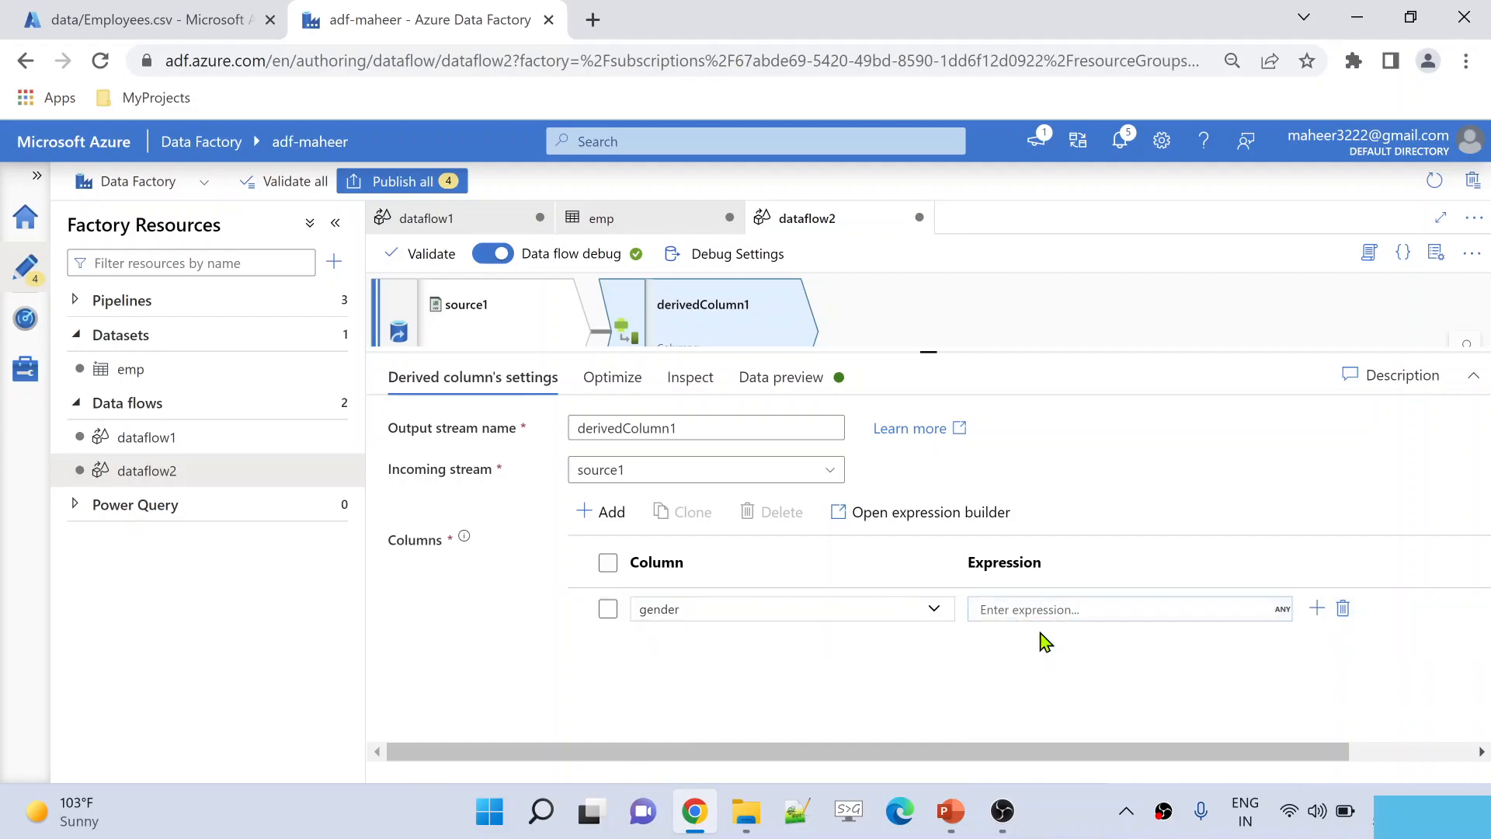
pyautogui.click(1038, 614)
pyautogui.doubleClick(1024, 632)
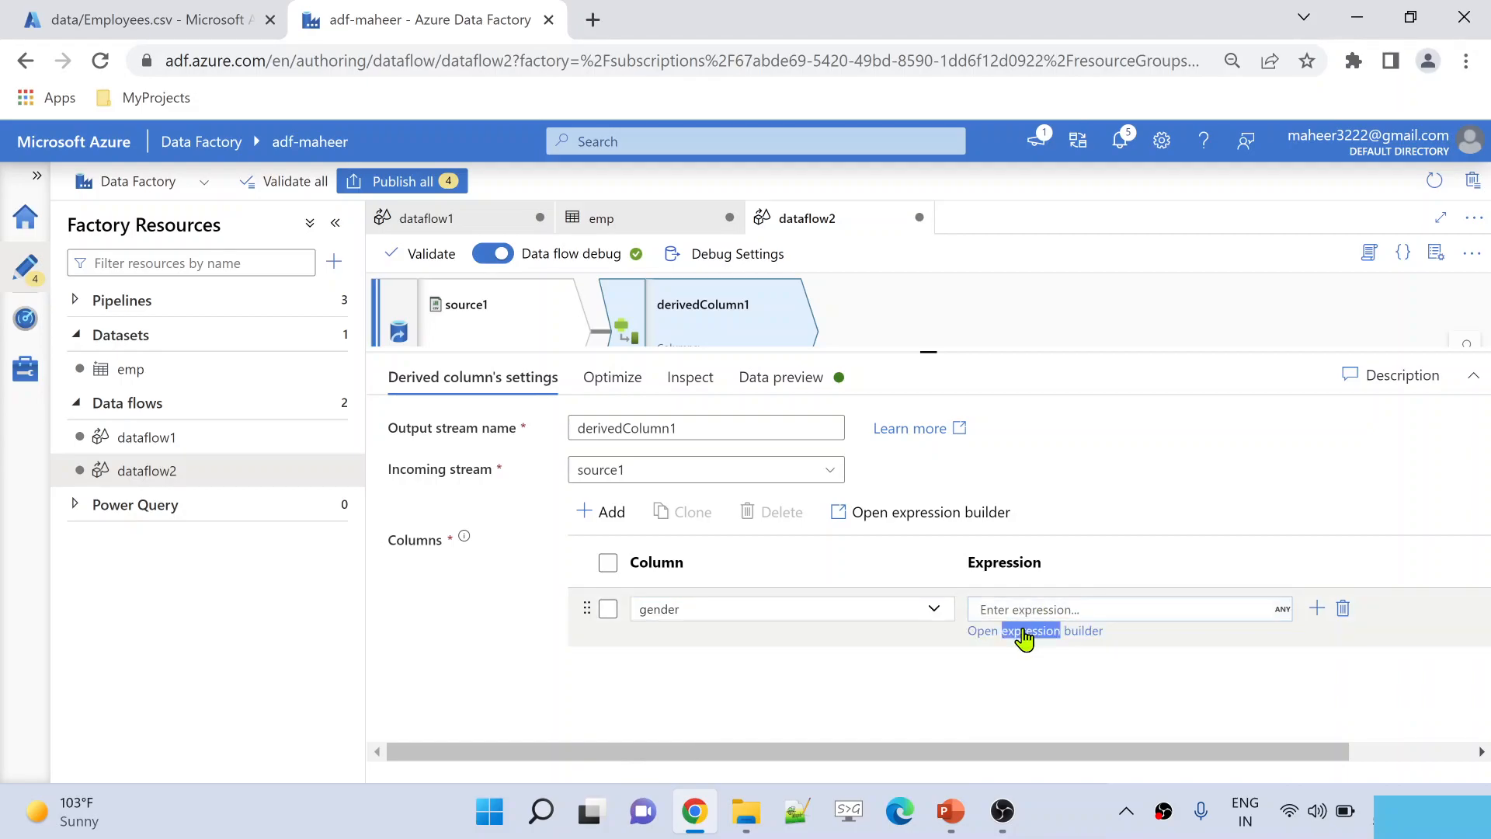
pyautogui.click(1024, 637)
pyautogui.scroll(-1, 471, 634)
pyautogui.click(471, 635)
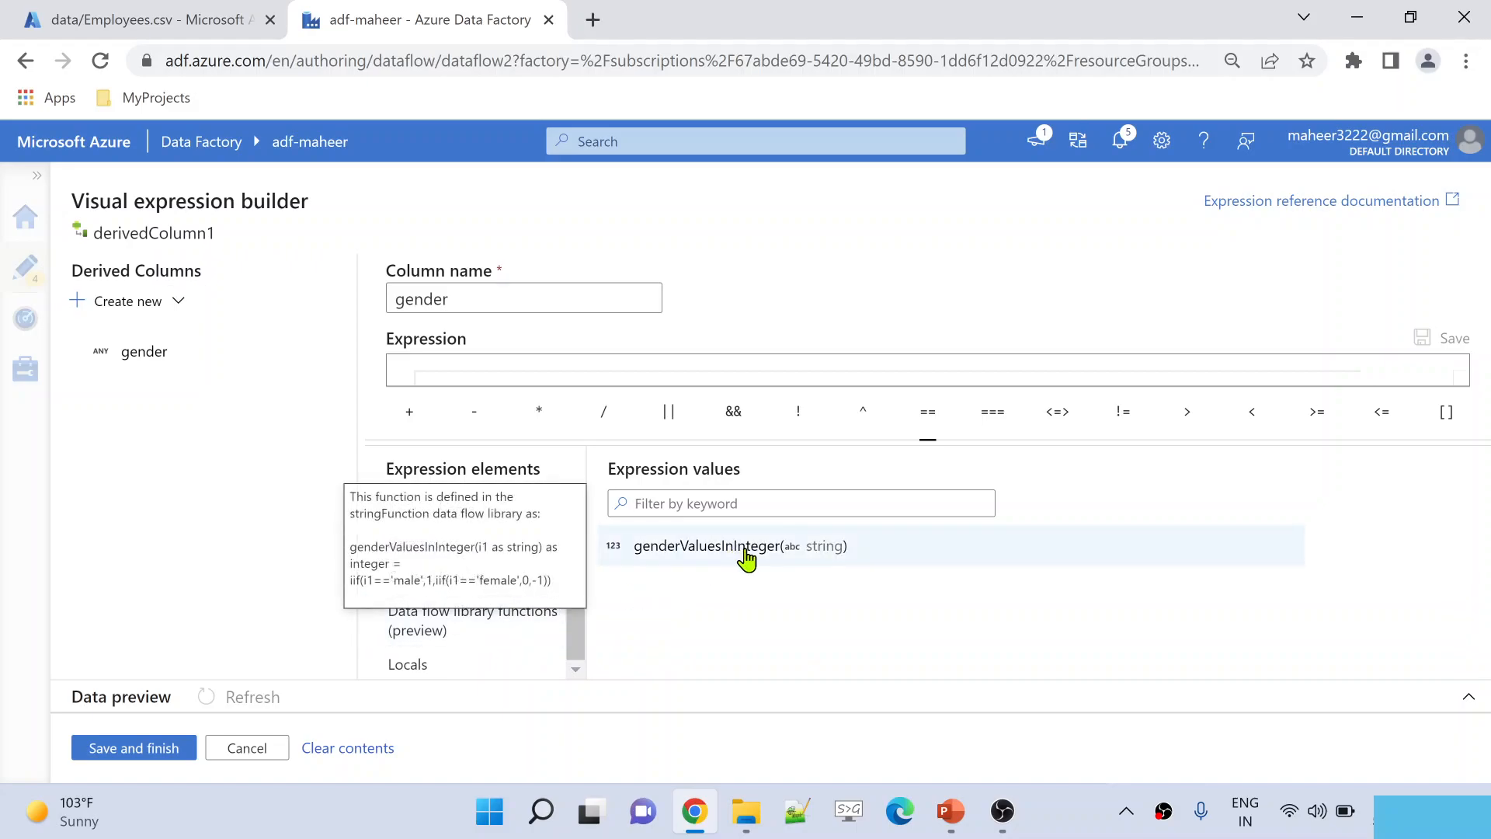
pyautogui.click(744, 547)
# - Pass the input schema's gender column to genderValuesInInteger, then save and finish the expression
pyautogui.moveTo(942, 443); pyautogui.dragTo(948, 511)
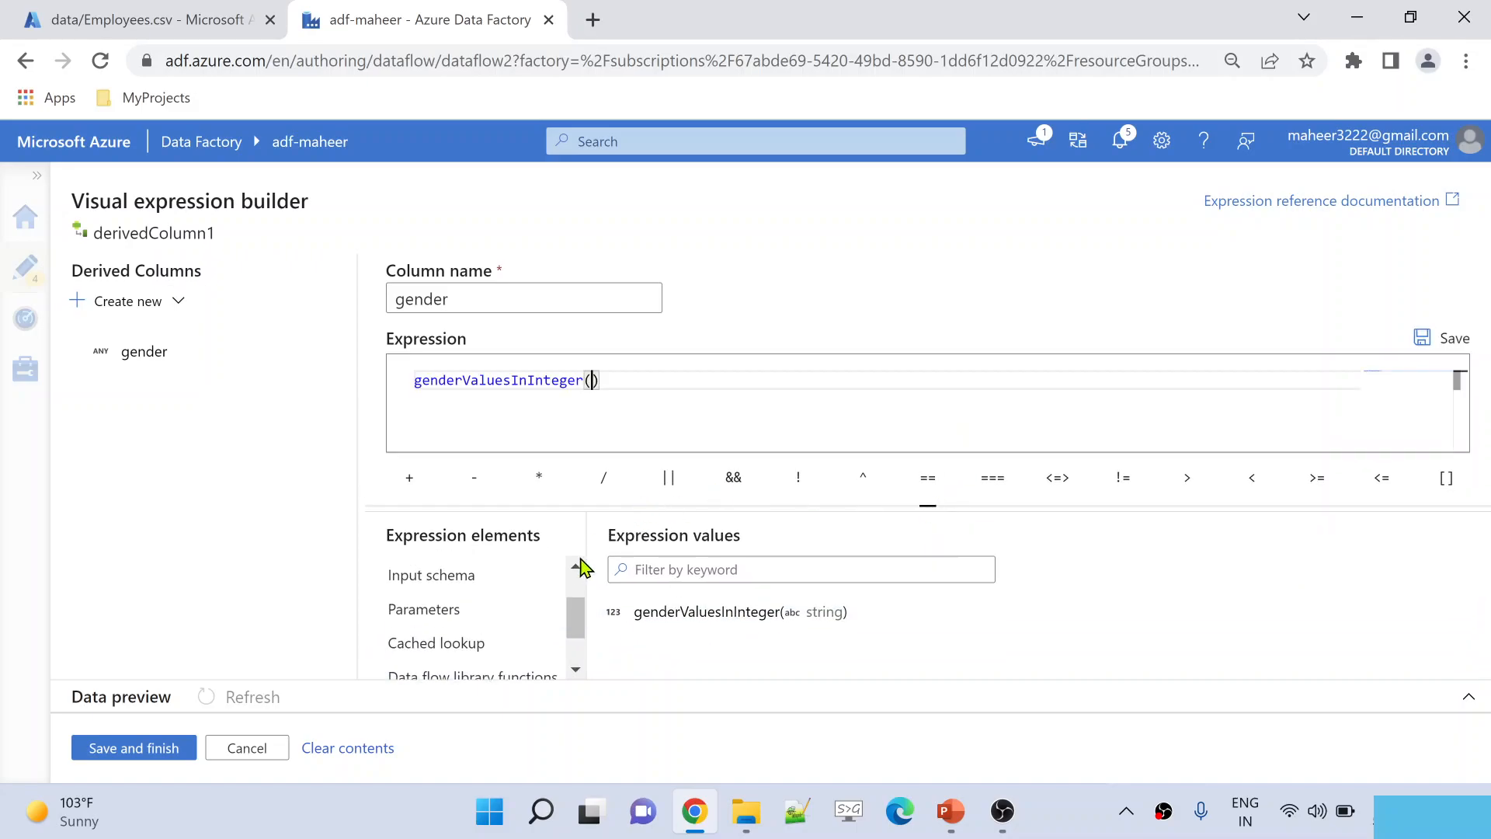
pyautogui.click(490, 583)
pyautogui.scroll(-1, 689, 655)
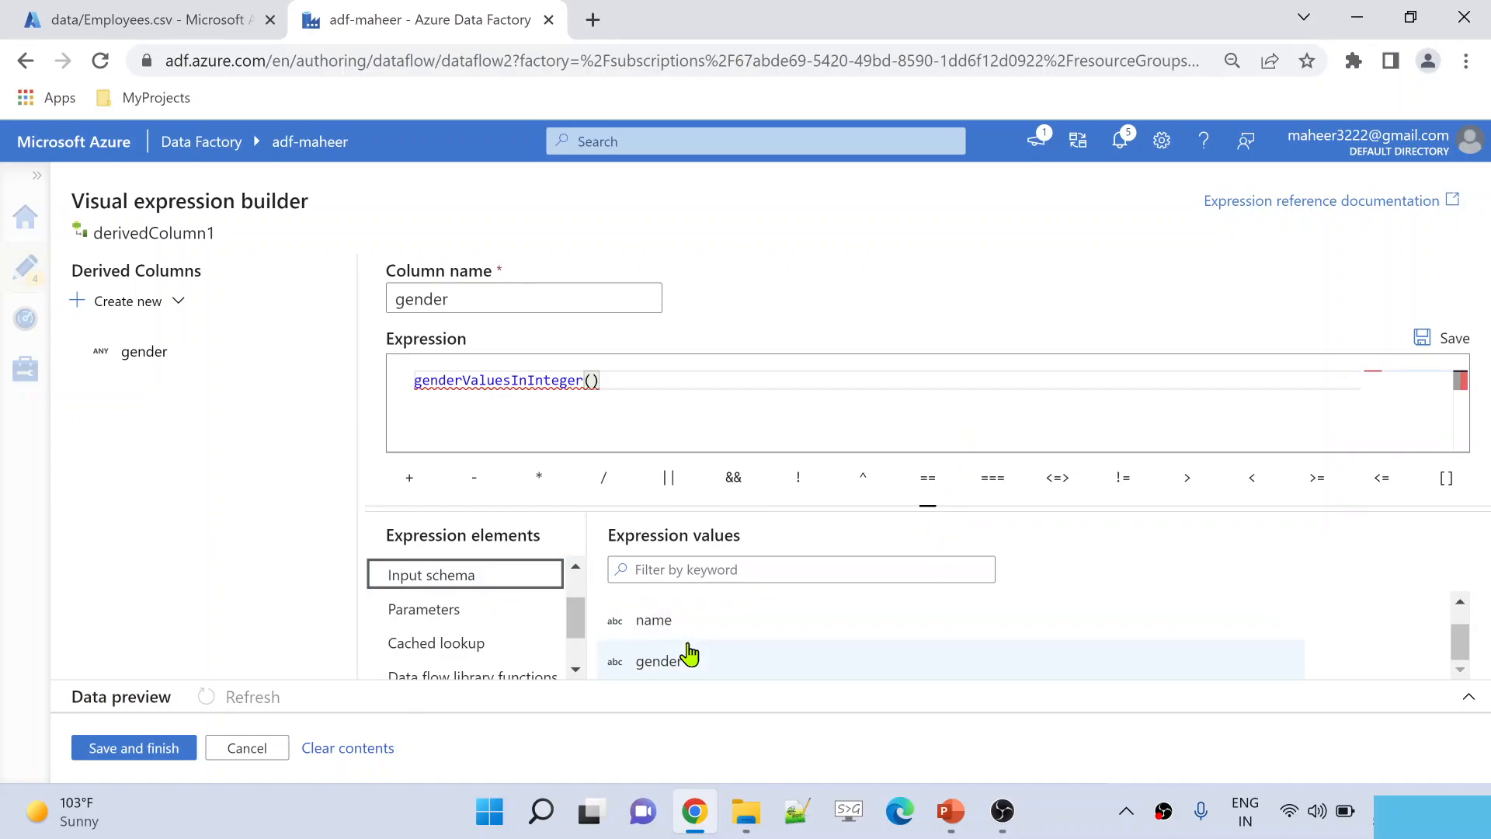
pyautogui.click(668, 660)
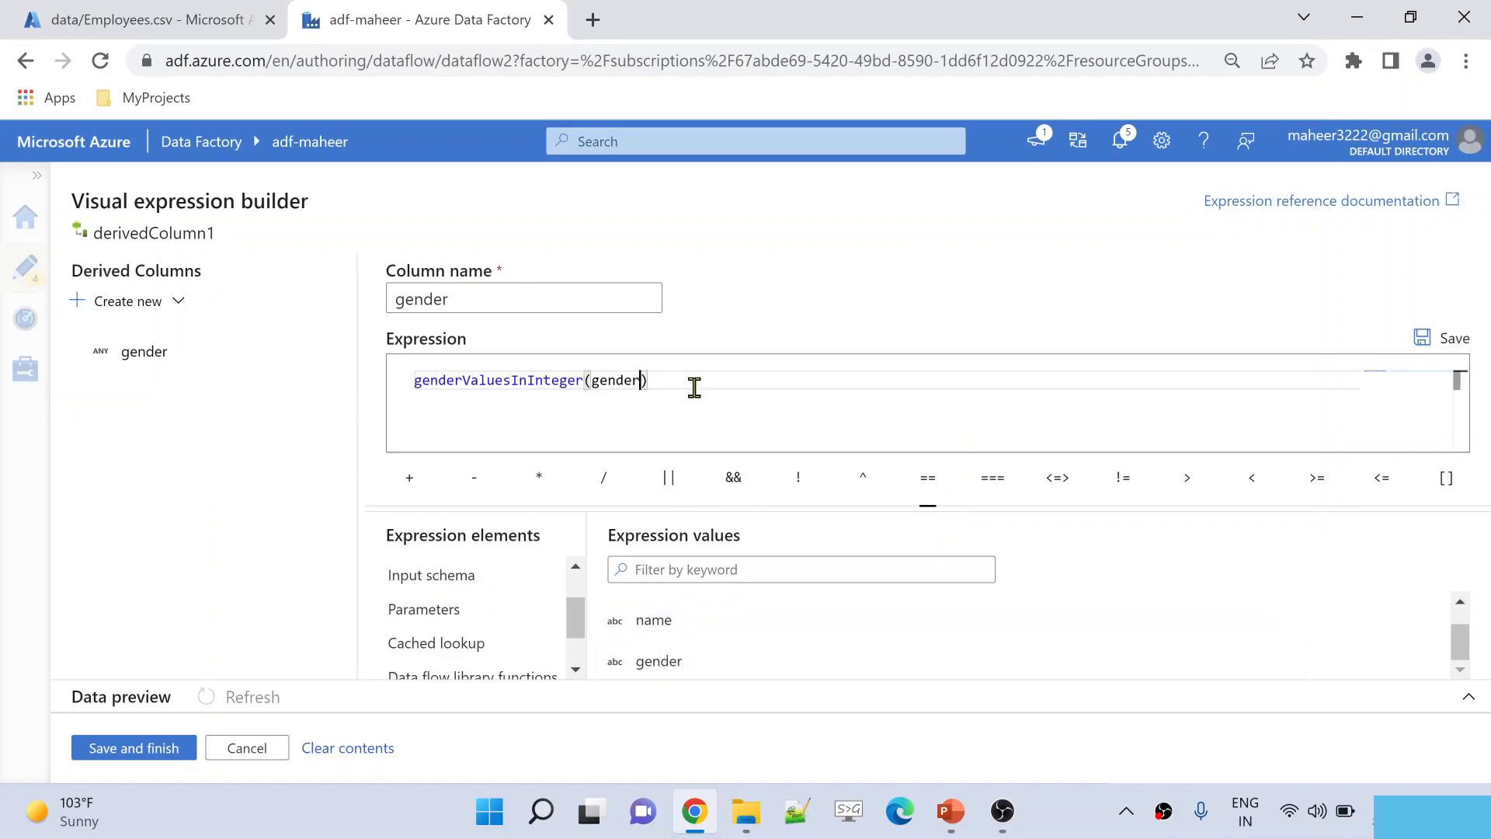
pyautogui.click(139, 743)
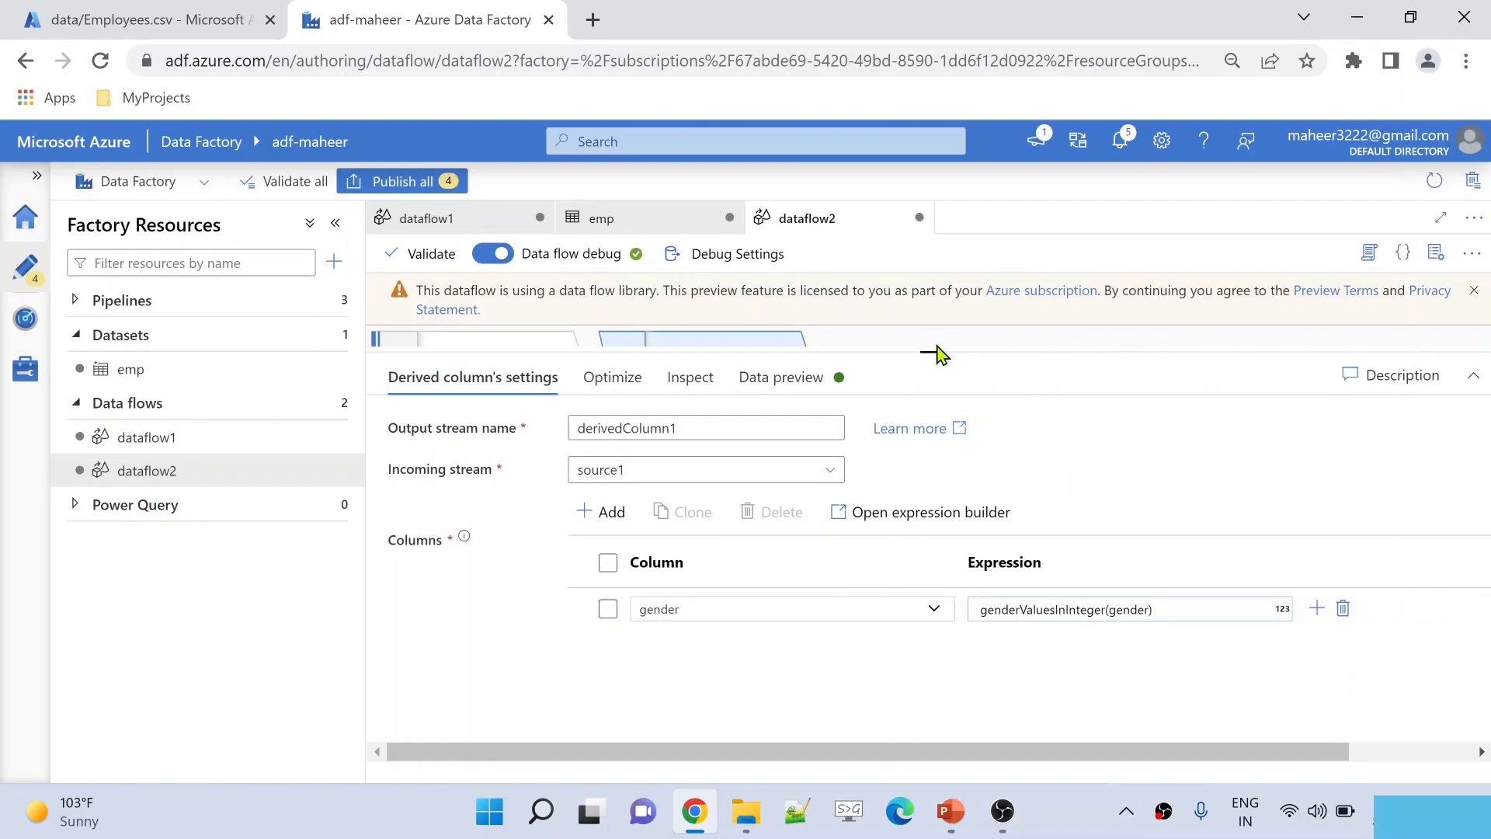
pyautogui.moveTo(939, 349); pyautogui.dragTo(943, 489)
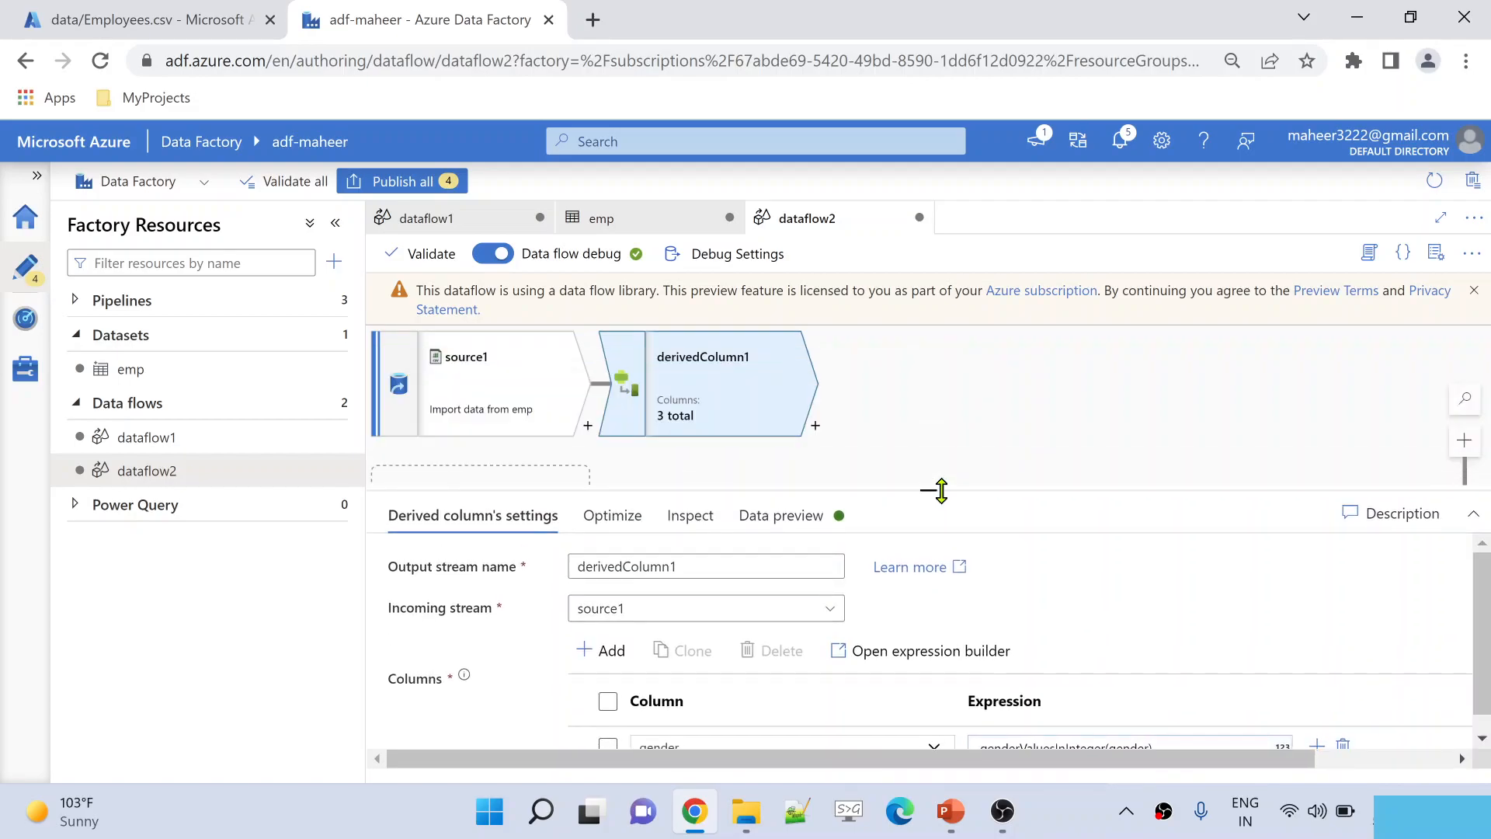